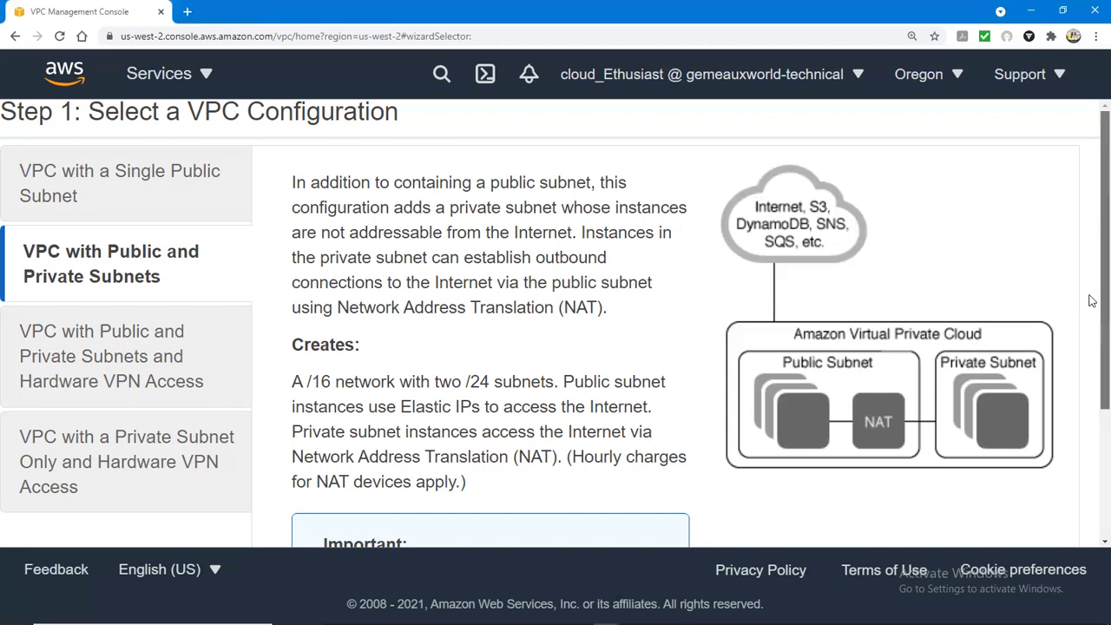
# Choose the VPC with Public and Private Subnets configuration and name the VPC cloudethus2
pyautogui.scroll(-3, 1092, 362)
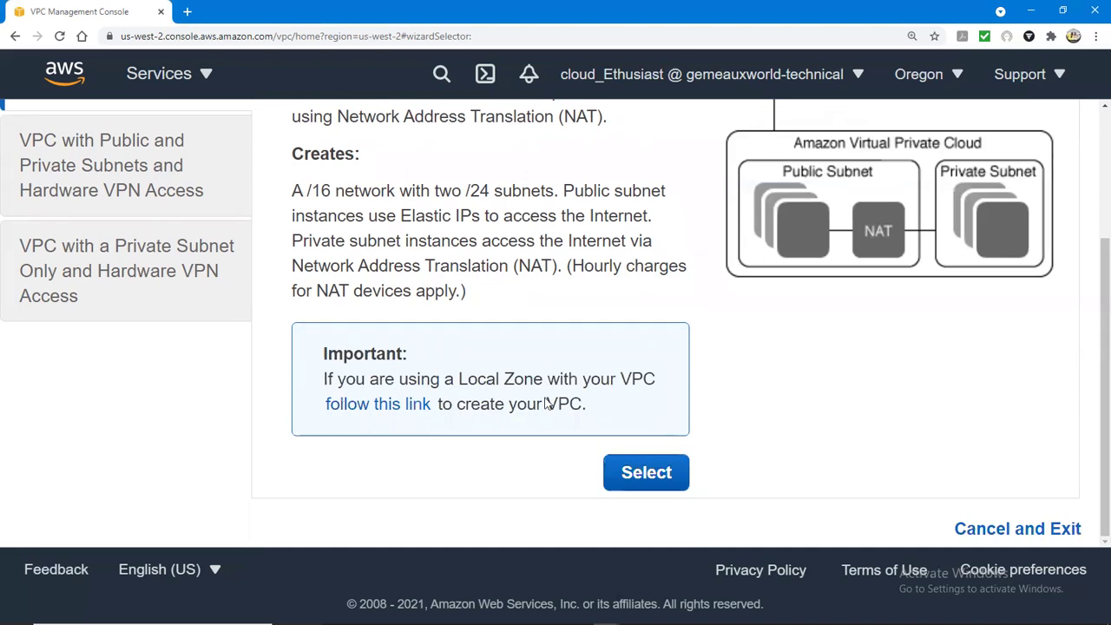
pyautogui.click(636, 472)
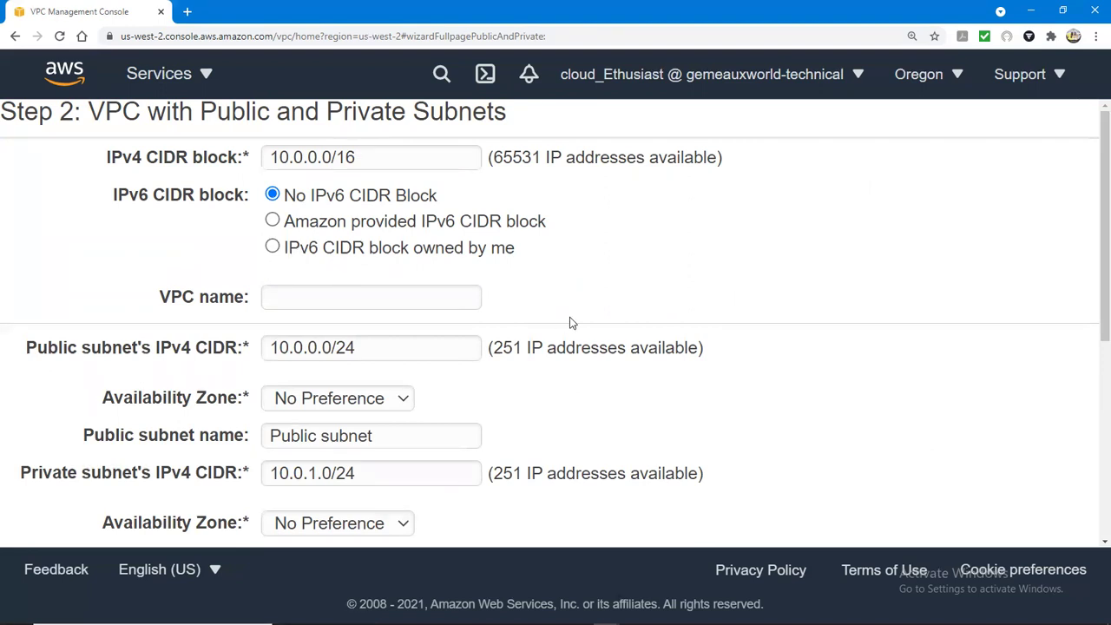
pyautogui.click(375, 301)
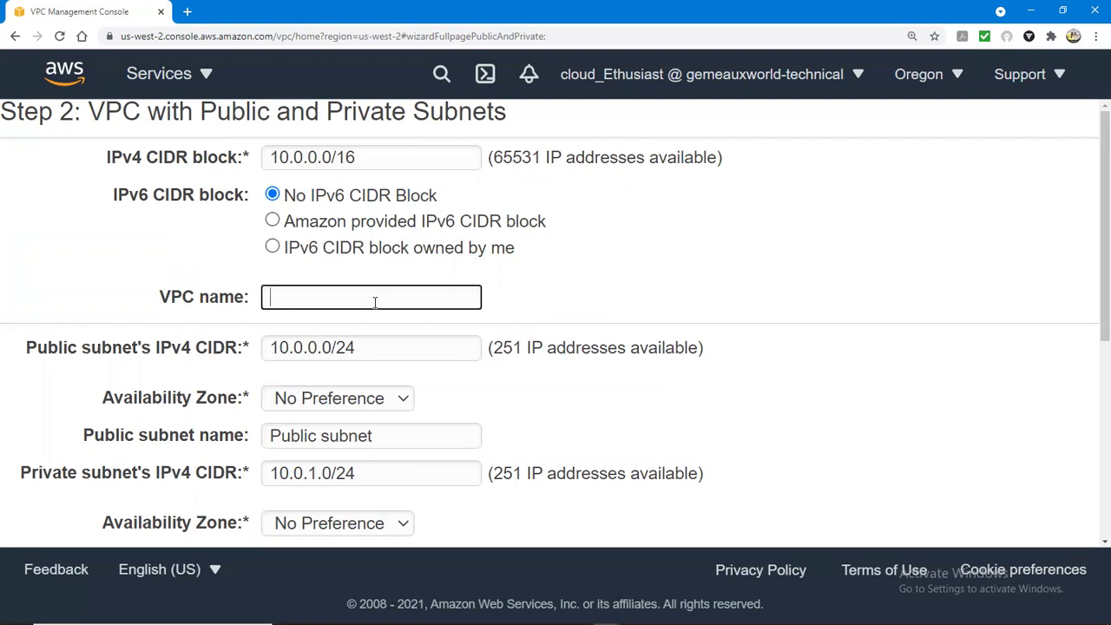
pyautogui.write('cloudethus2')
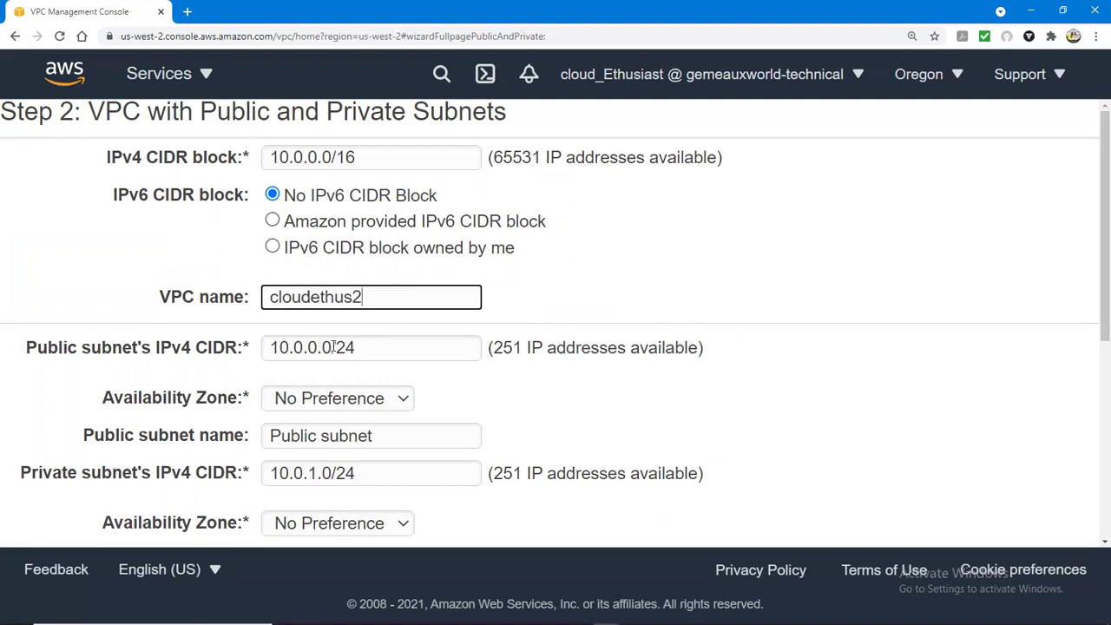
# Set the public subnet's Availability Zone to us-west-2a and the private subnet's to us-west-2b
pyautogui.scroll(-1, 1092, 332)
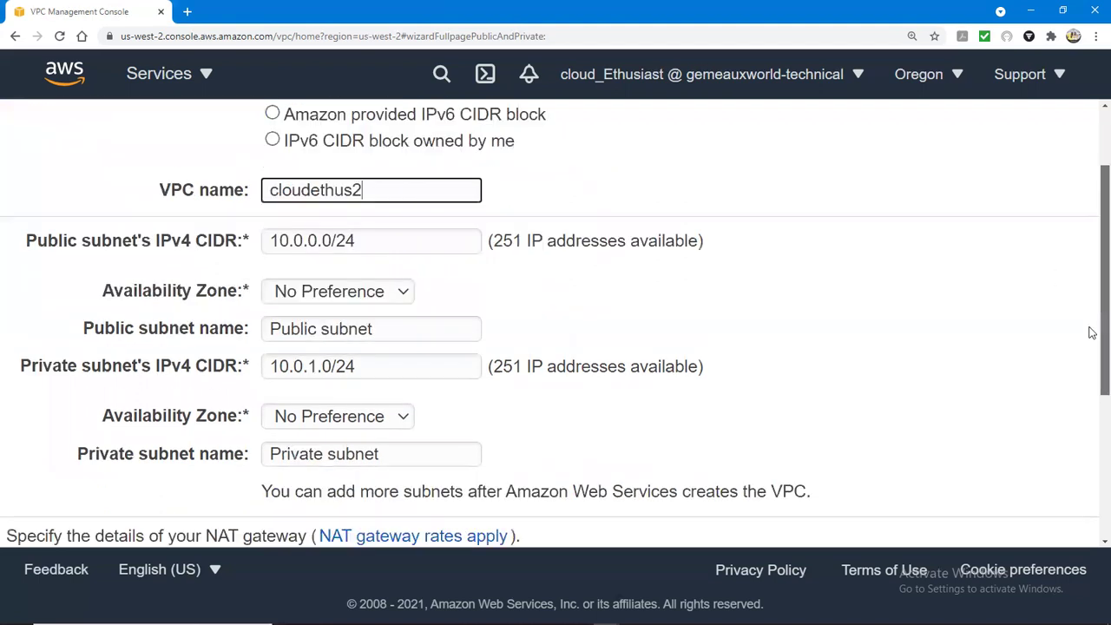
pyautogui.scroll(-1, 622, 229)
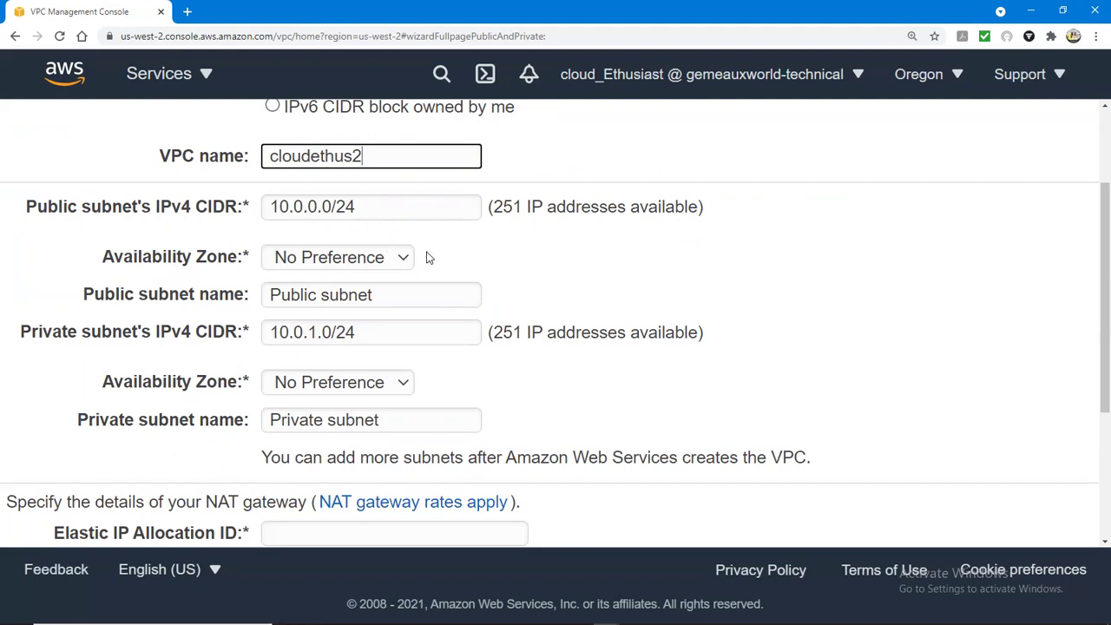
pyautogui.click(392, 259)
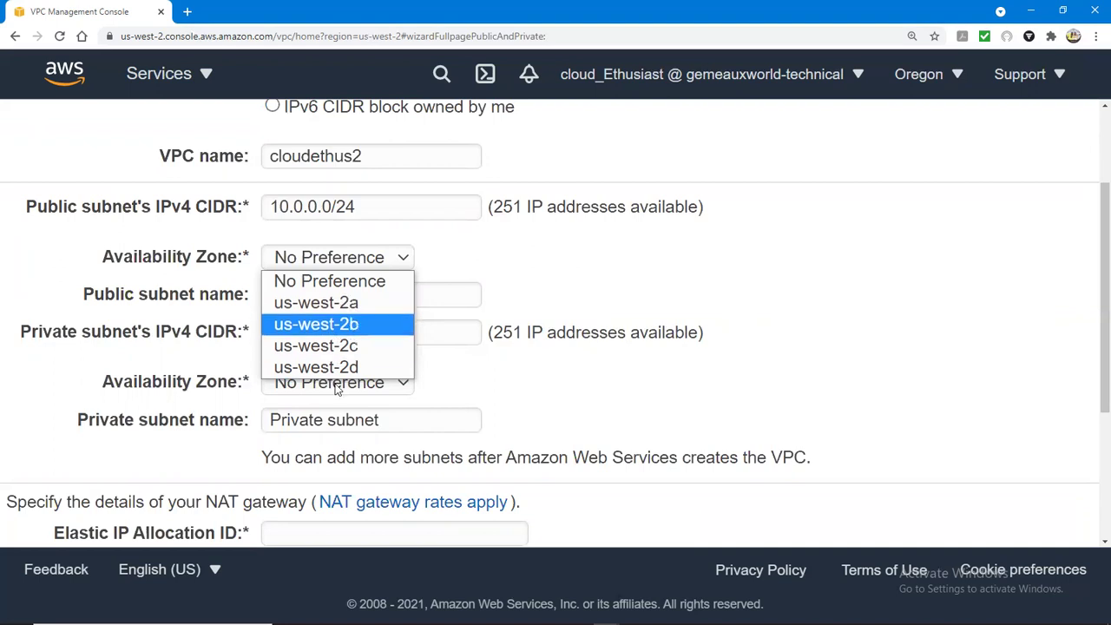
pyautogui.click(295, 310)
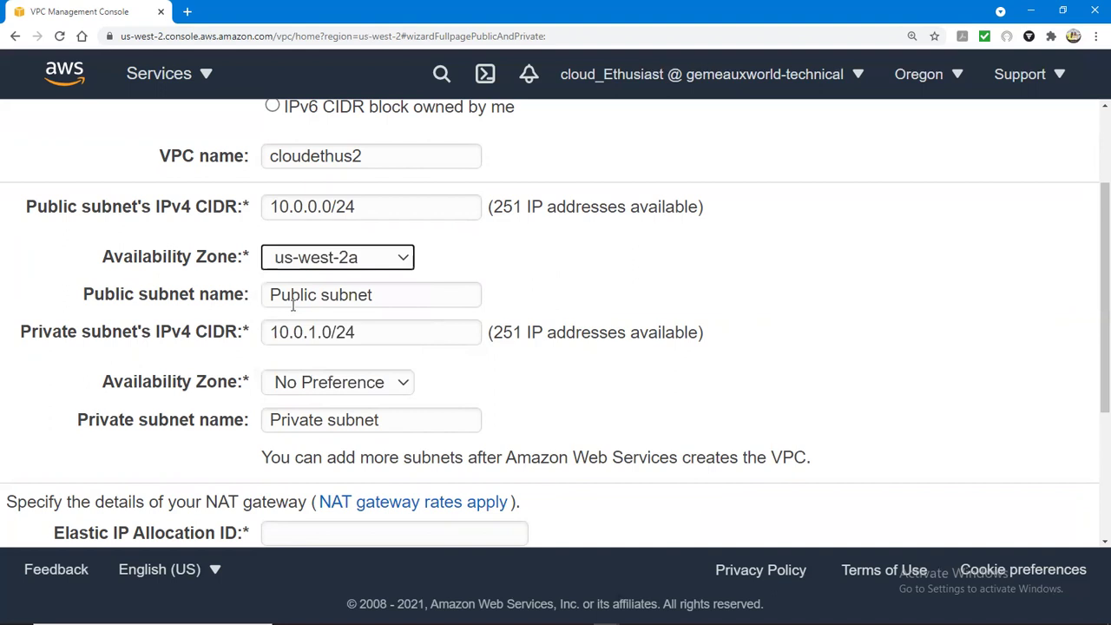
pyautogui.click(371, 386)
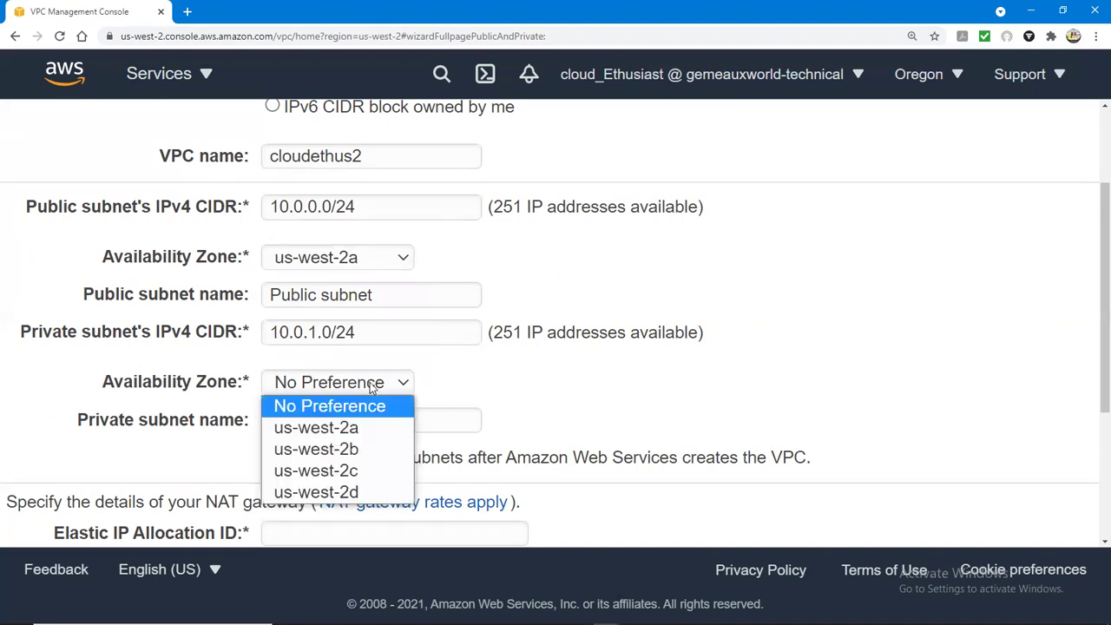
pyautogui.click(355, 450)
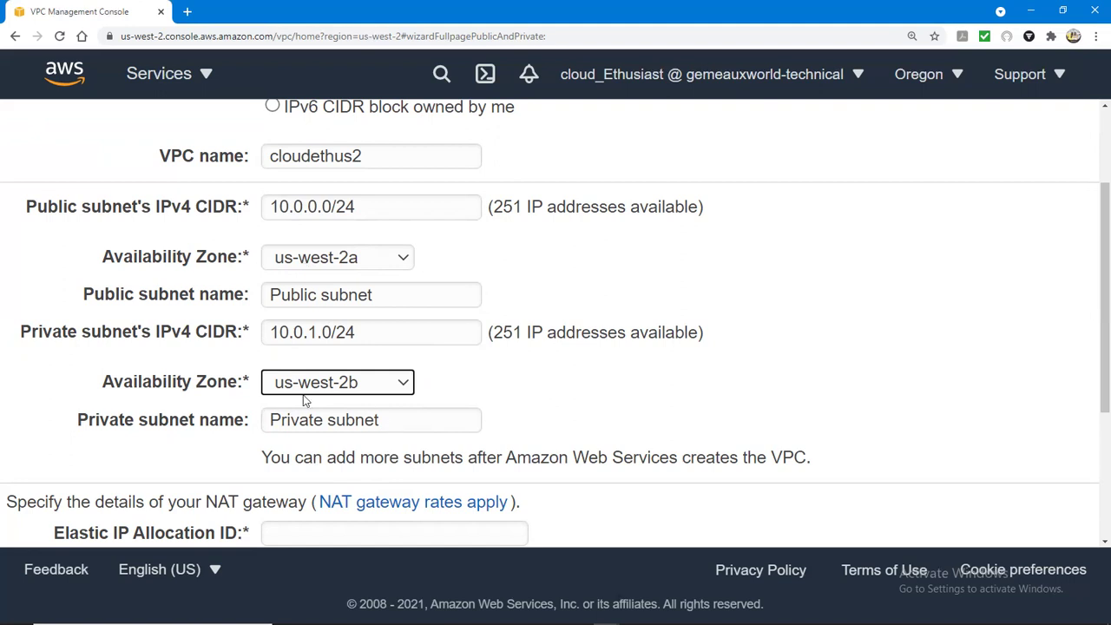
# Rename the two subnets with hyphens as Public-subnet and Private-subnet
pyautogui.click(380, 296)
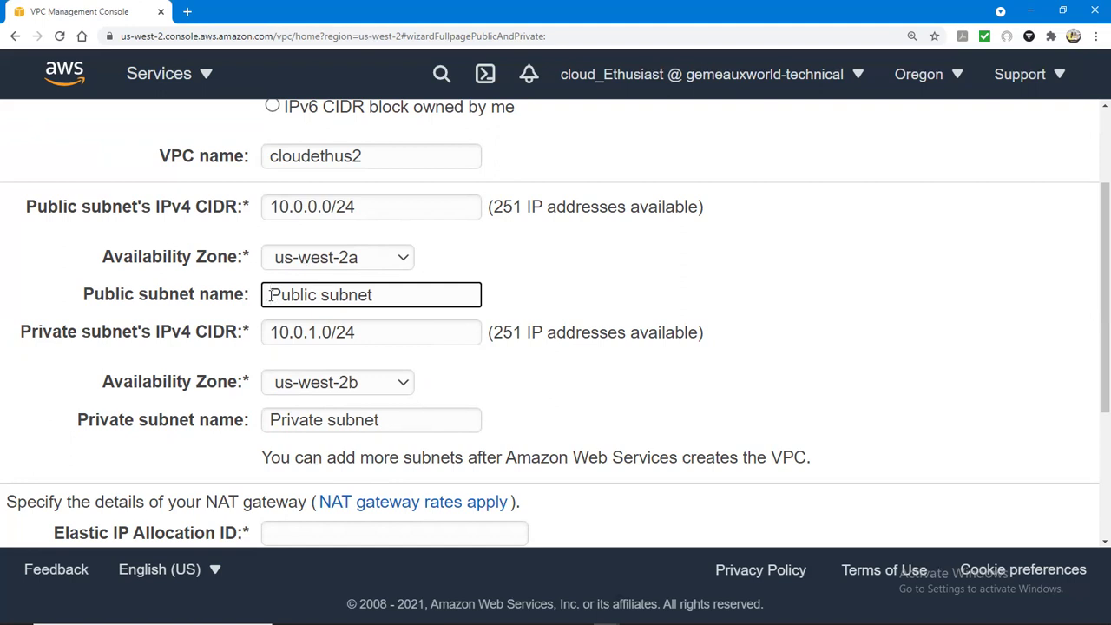
pyautogui.click(323, 296)
pyautogui.press('BackSpace')
pyautogui.write('-')
pyautogui.click(328, 421)
pyautogui.press('BackSpace')
pyautogui.write('-')
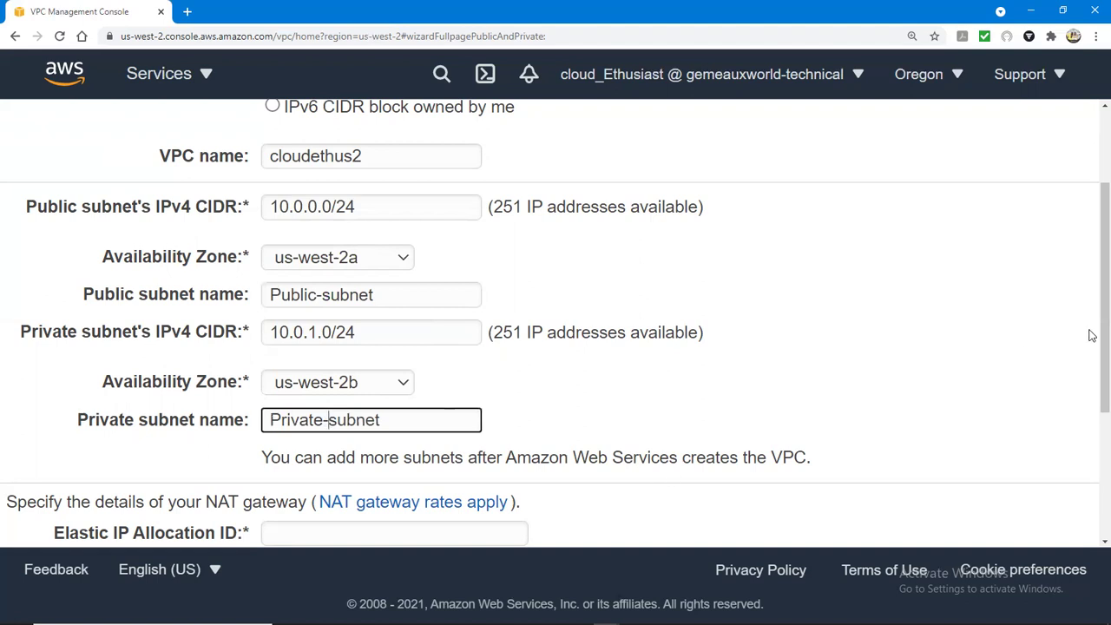
# Check which Elastic IP allocation IDs are offered for the NAT gateway and look over the remaining wizard options
pyautogui.scroll(-1, 1092, 347)
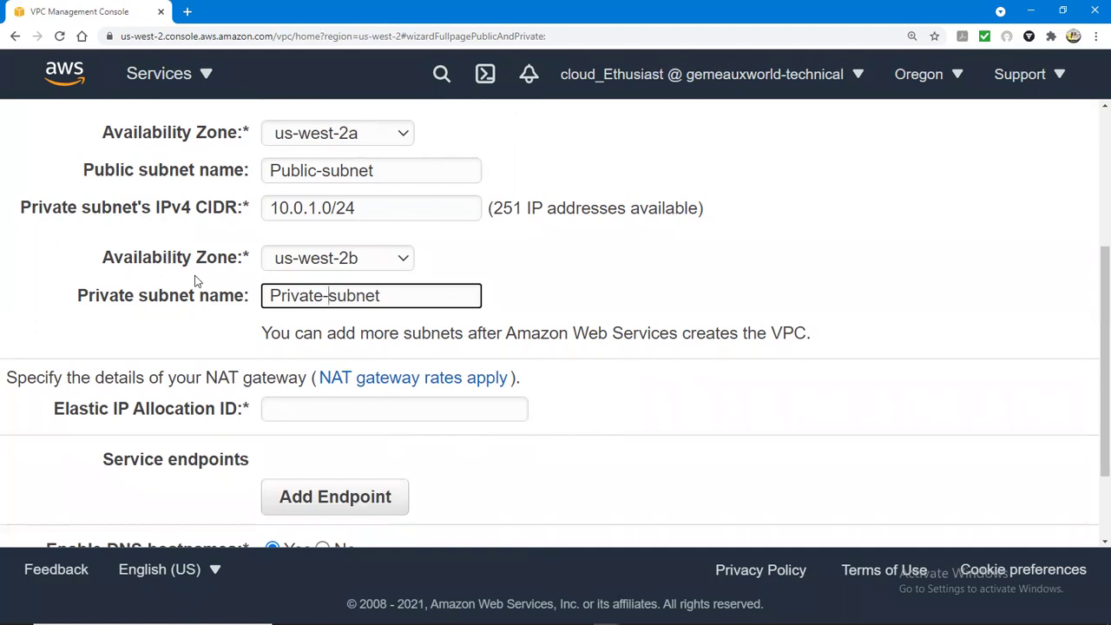
pyautogui.click(301, 415)
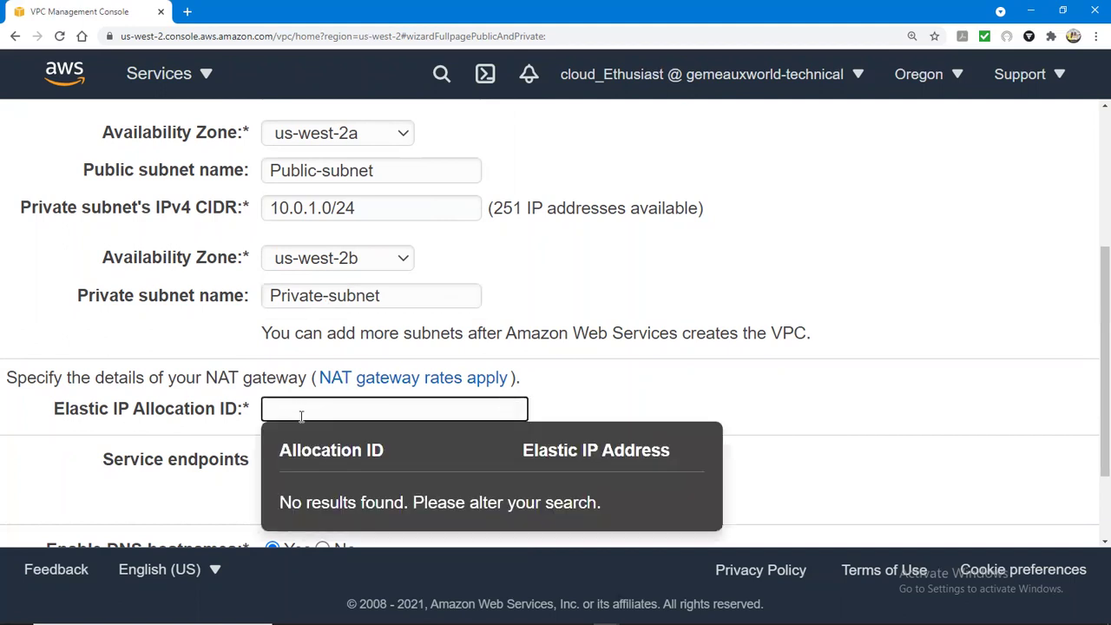
pyautogui.click(349, 448)
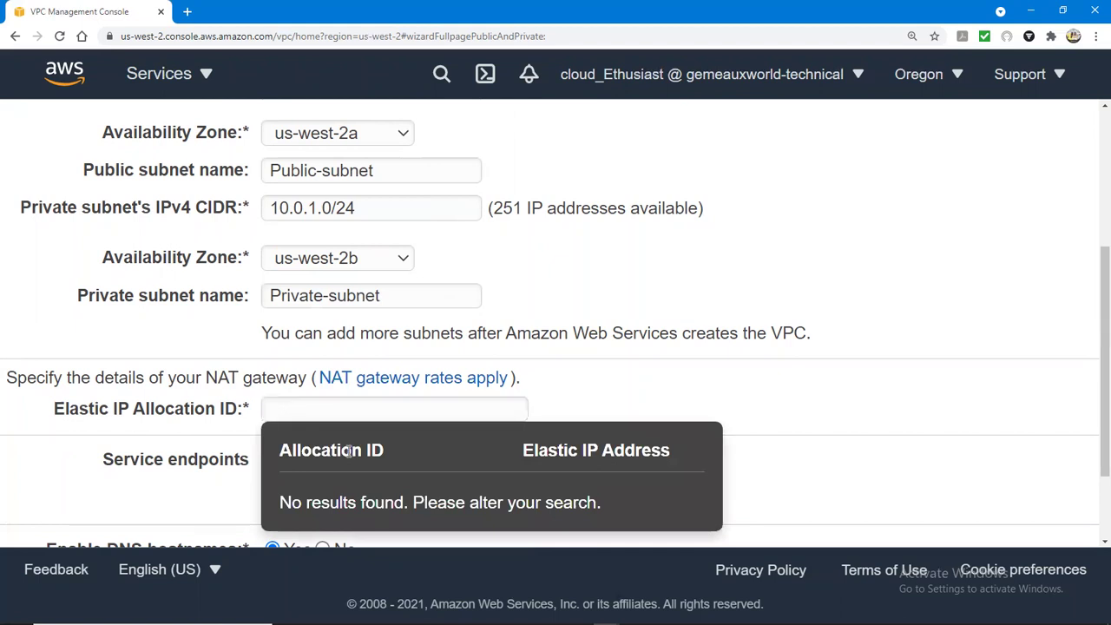
pyautogui.click(630, 381)
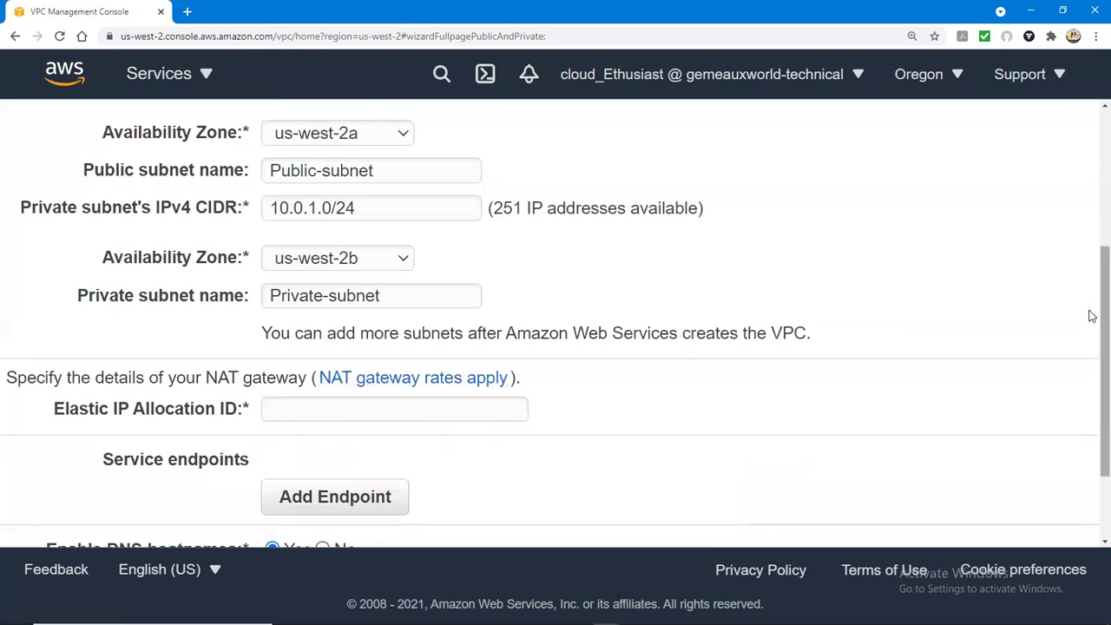
pyautogui.scroll(-2, 1092, 348)
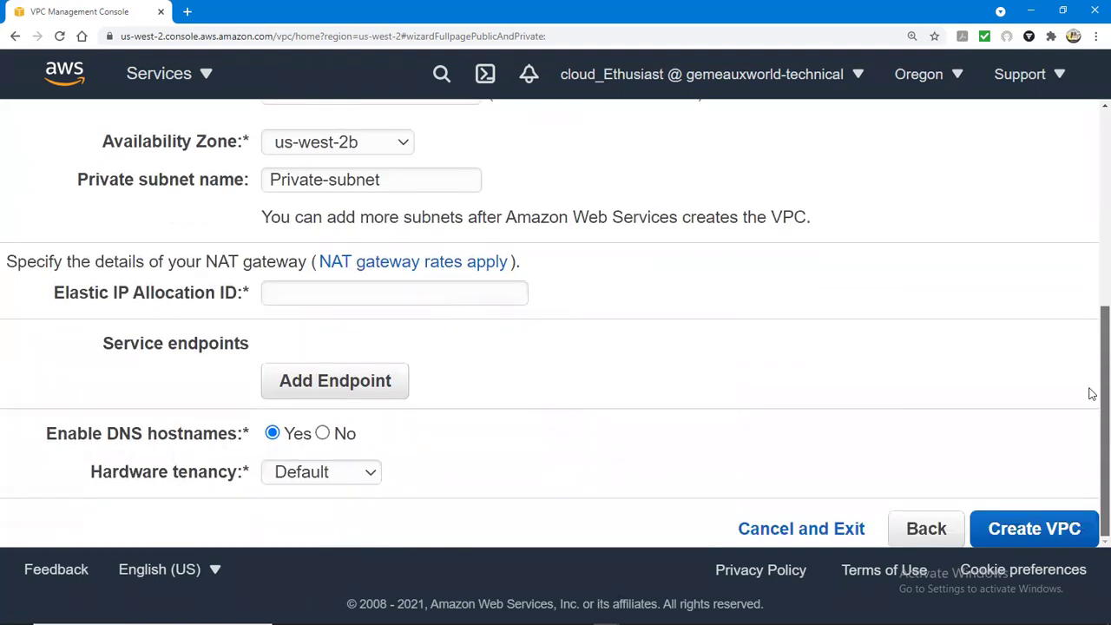
# View the NAT gateway rates on the Amazon VPC pricing page in a separate tab, then return to the VPC wizard
pyautogui.scroll(1, 1092, 358)
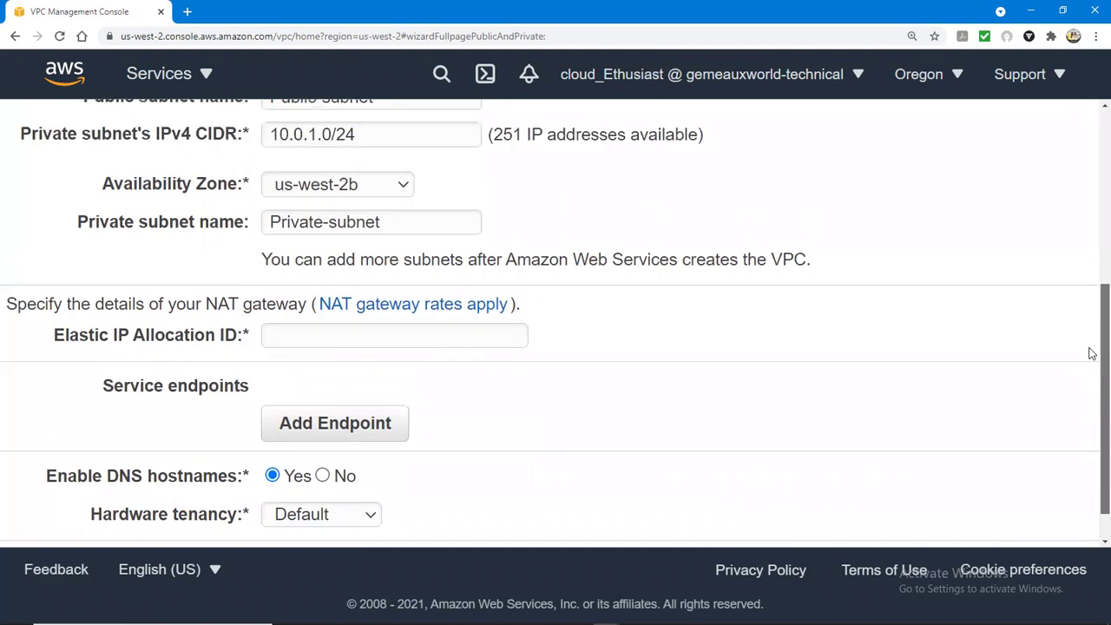
pyautogui.rightClick(473, 312)
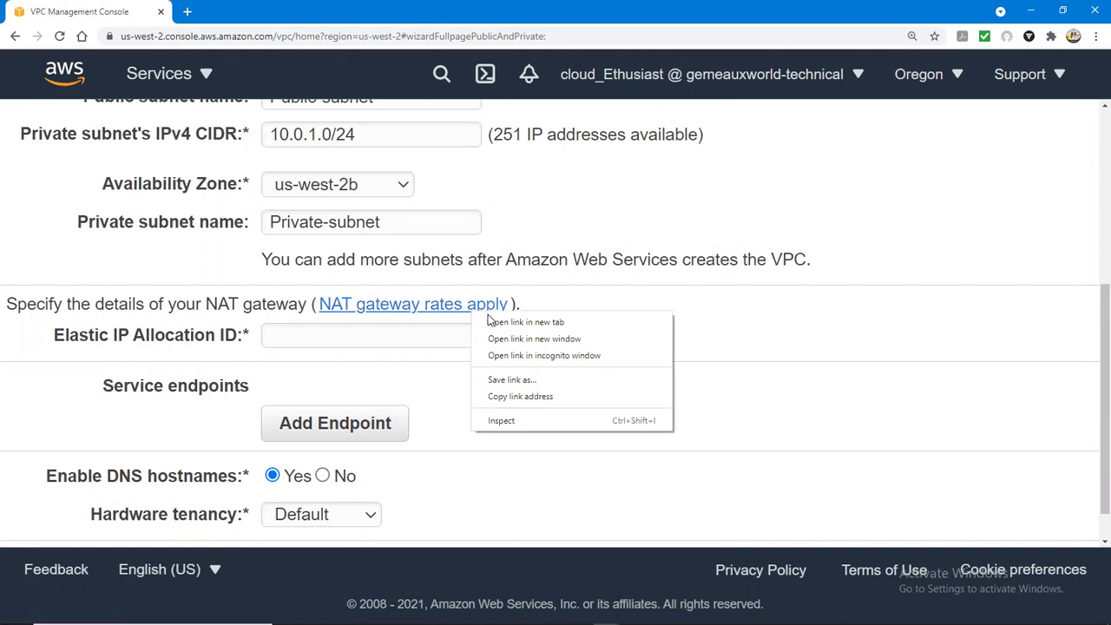
pyautogui.click(496, 322)
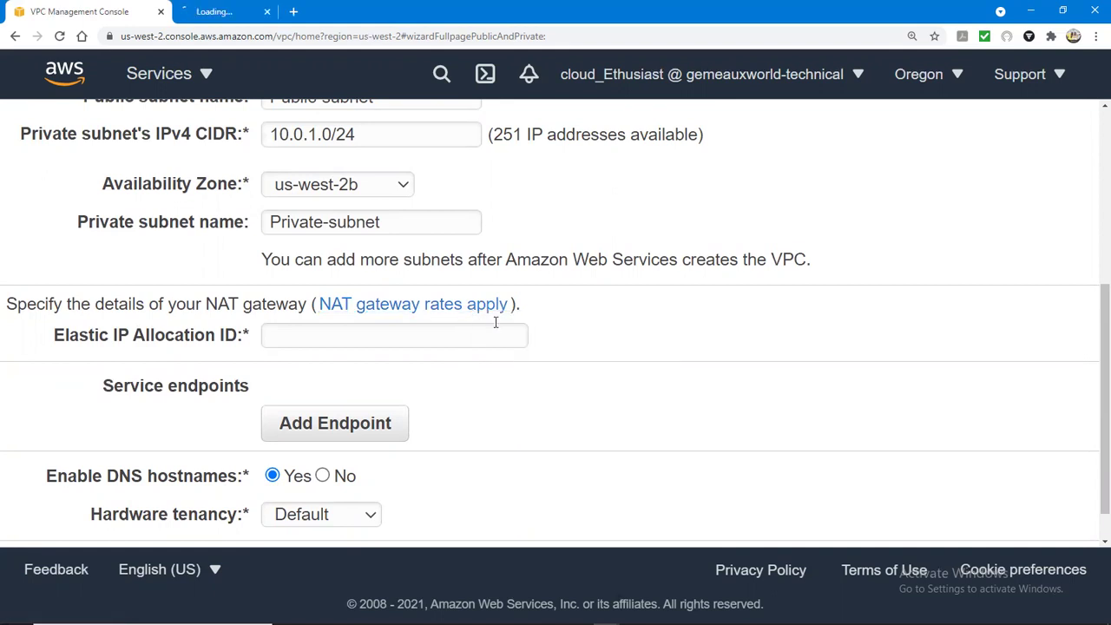
pyautogui.click(223, 15)
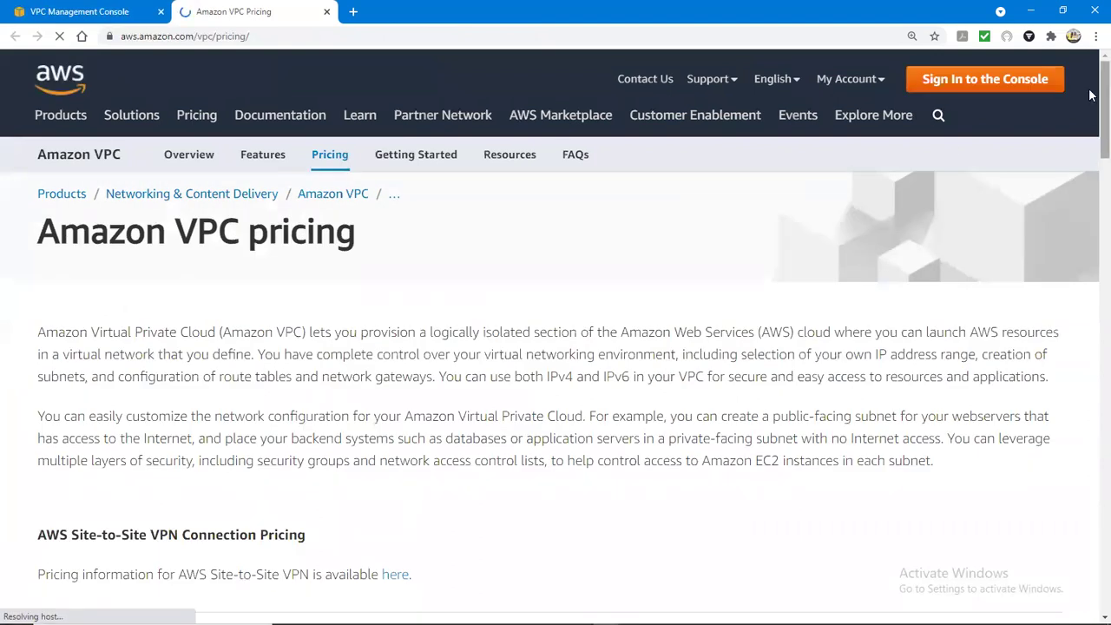
pyautogui.moveTo(1093, 96); pyautogui.dragTo(1092, 246)
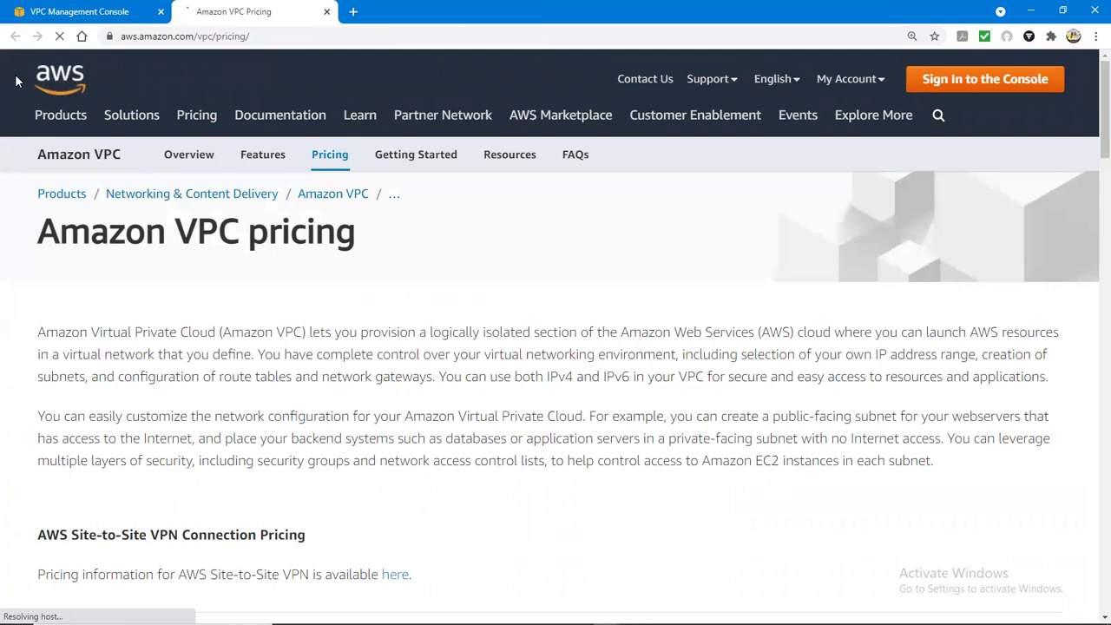
pyautogui.hotkey('ctrl', 'shift', 'Tab')
pyautogui.click(297, 336)
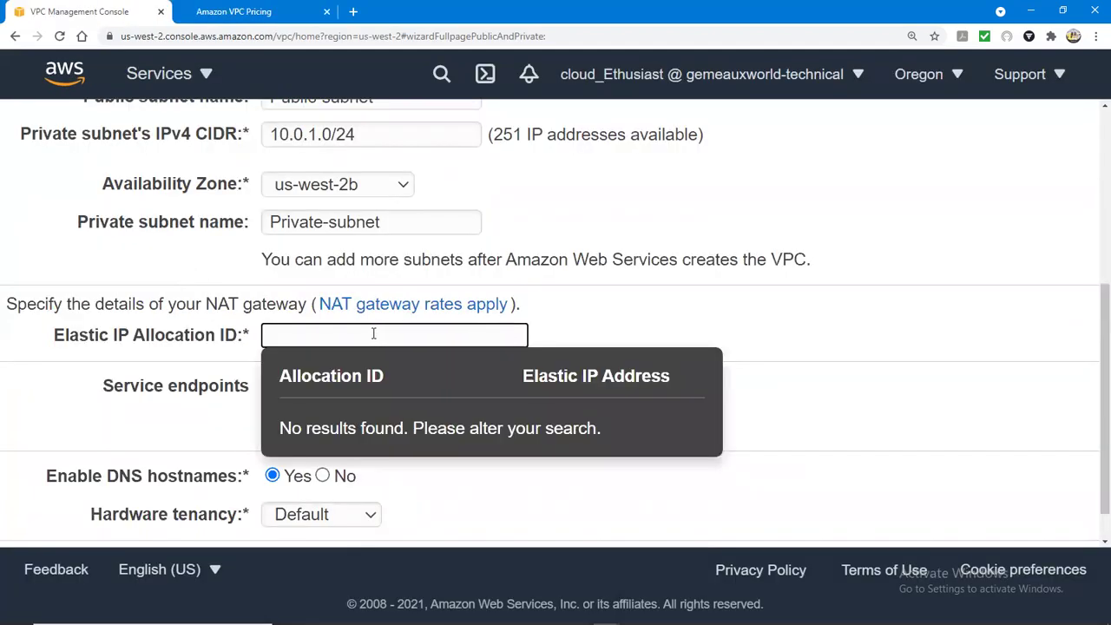
pyautogui.click(425, 311)
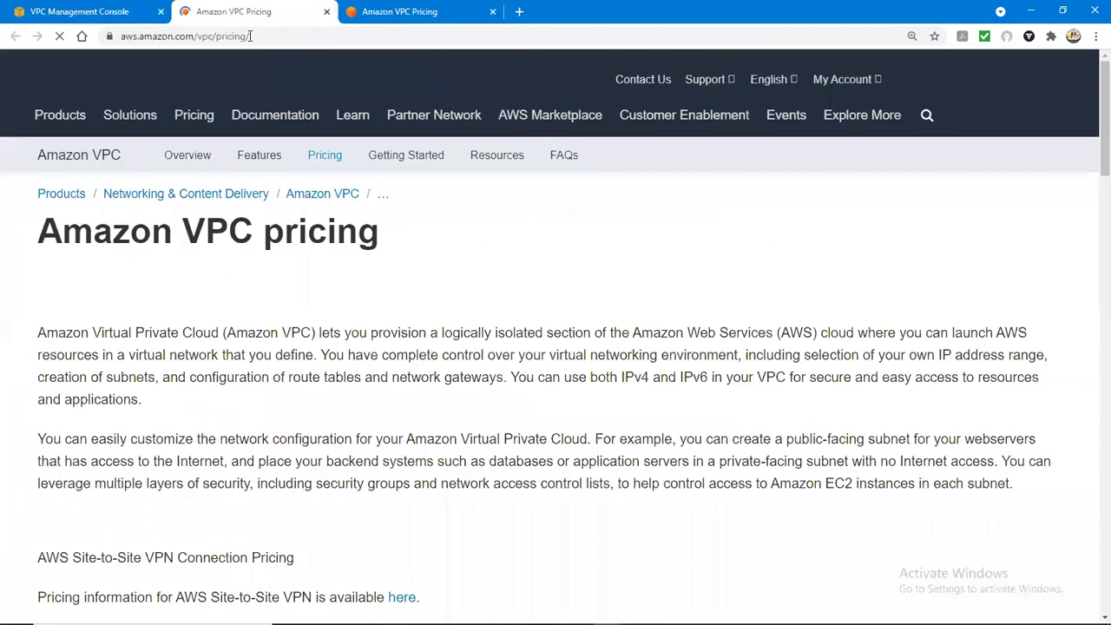
pyautogui.hotkey('ctrl', 'shift', 'Tab')
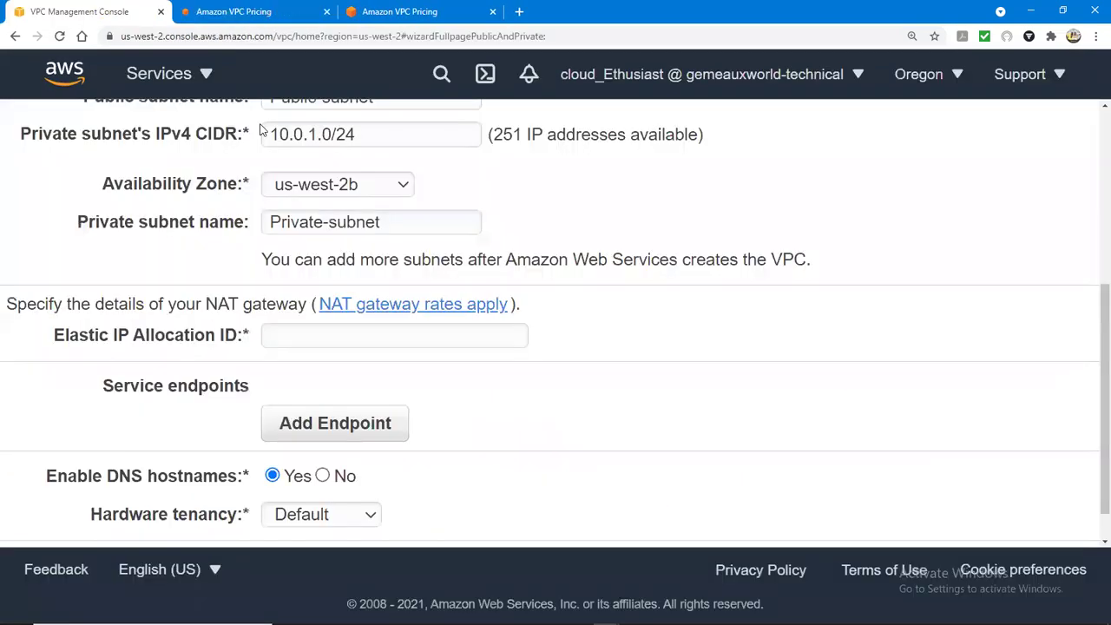
# Add a service endpoint for com.amazonaws.us-west-2.dynamodb and review its service, subnet and policy options
pyautogui.click(363, 426)
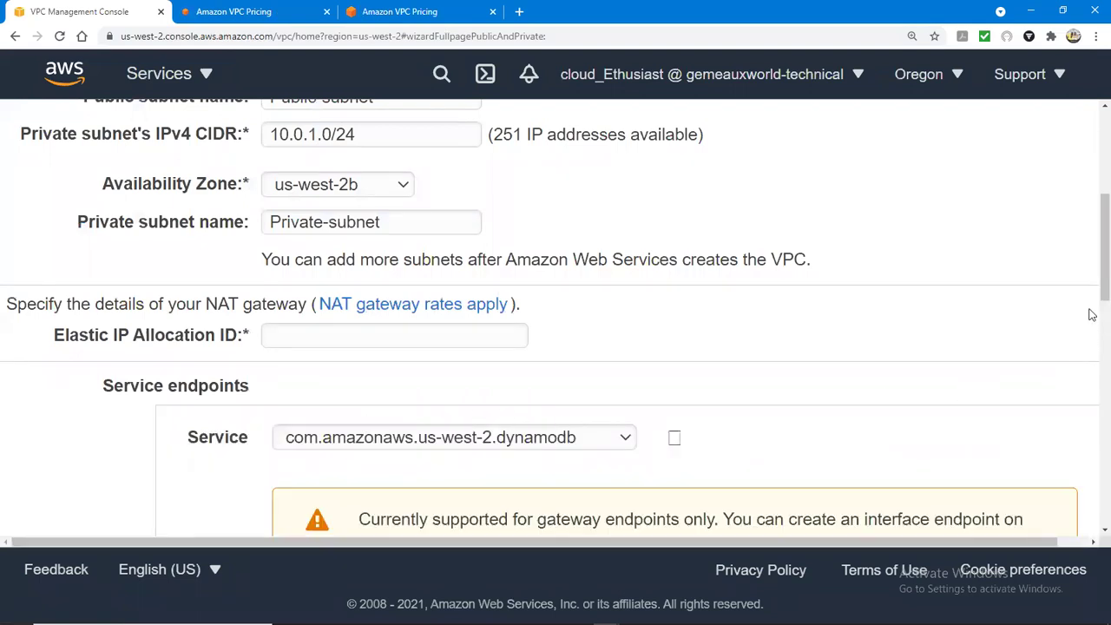
pyautogui.scroll(-3, 1089, 359)
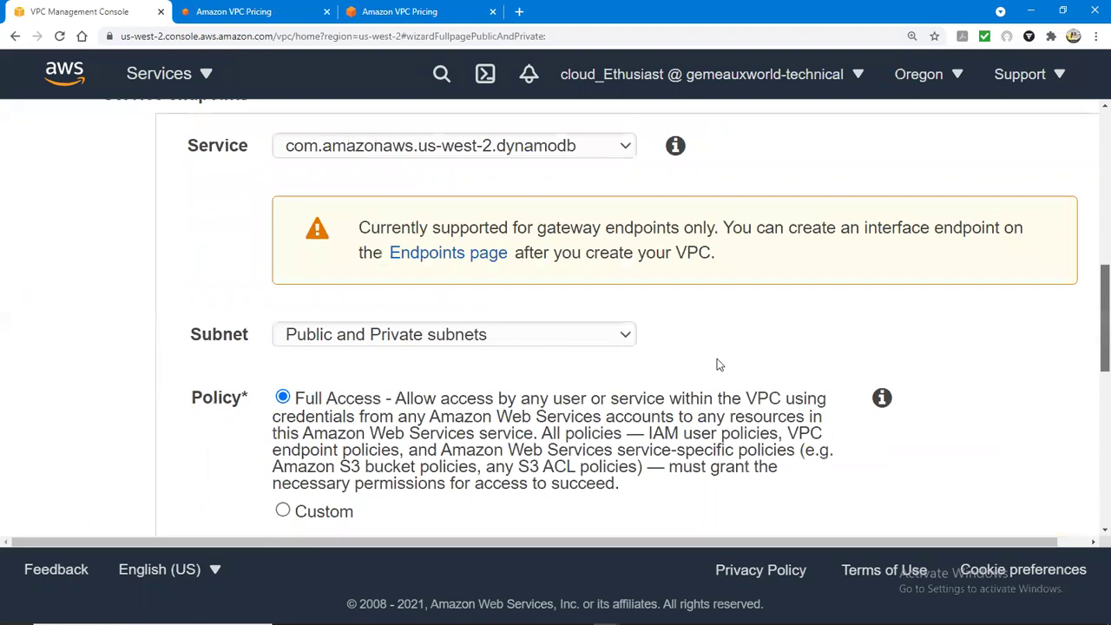
pyautogui.scroll(2, 677, 373)
pyautogui.click(629, 375)
pyautogui.click(636, 324)
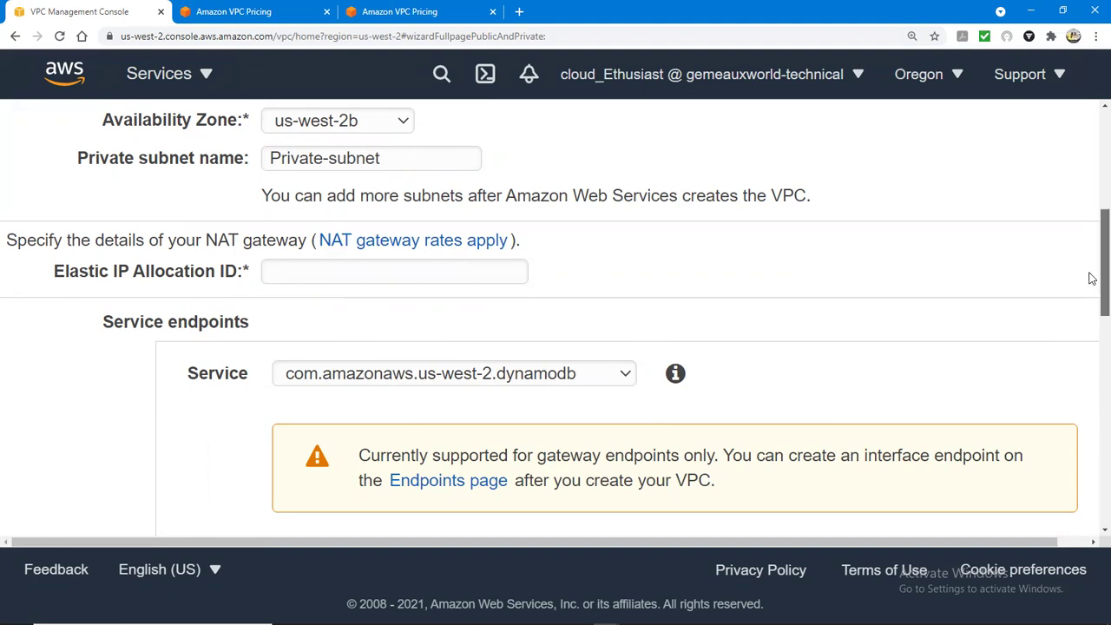
pyautogui.moveTo(1092, 280); pyautogui.dragTo(1092, 397)
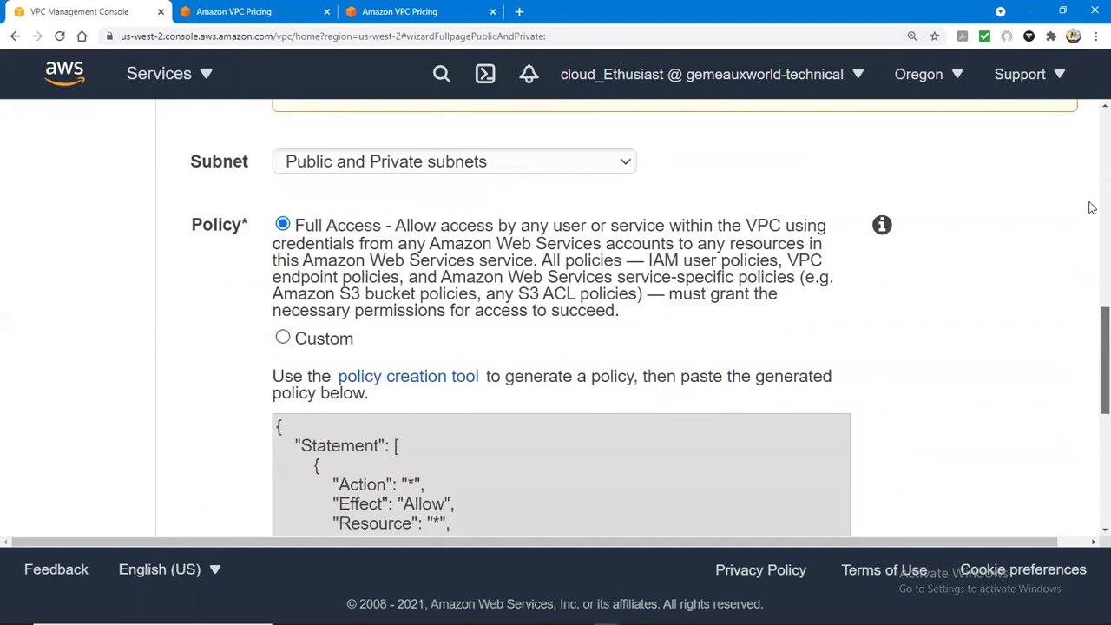
# Open the AWS Management Console in another tab from the NAT gateway pricing page, and return to the end of the VPC wizard form
pyautogui.scroll(5, 1092, 228)
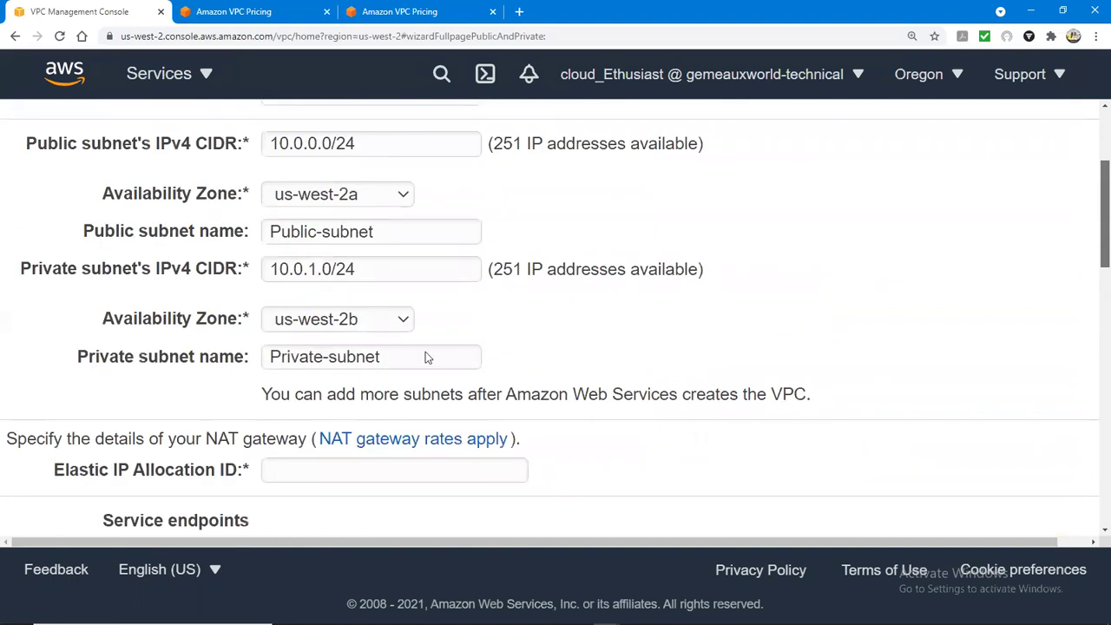
pyautogui.scroll(-1, 363, 407)
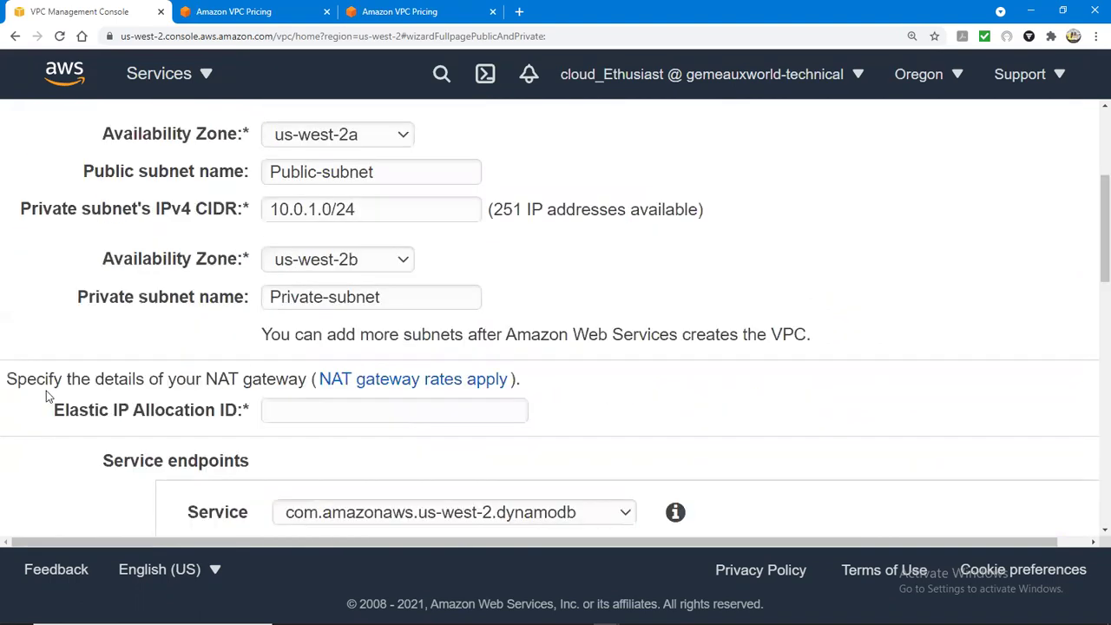
pyautogui.click(393, 379)
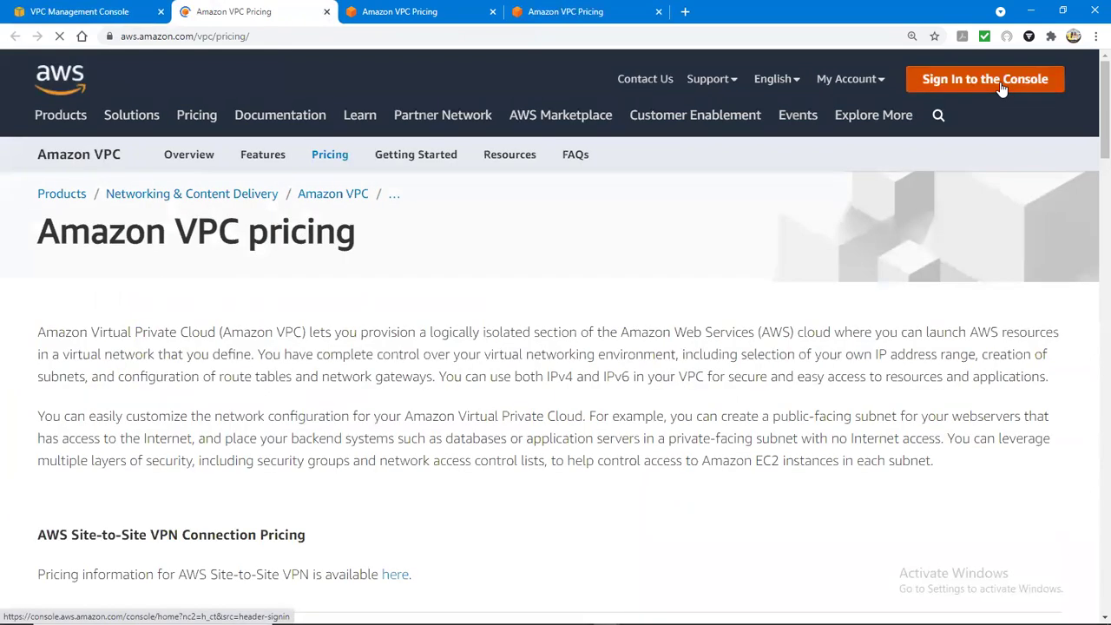
pyautogui.click(995, 80)
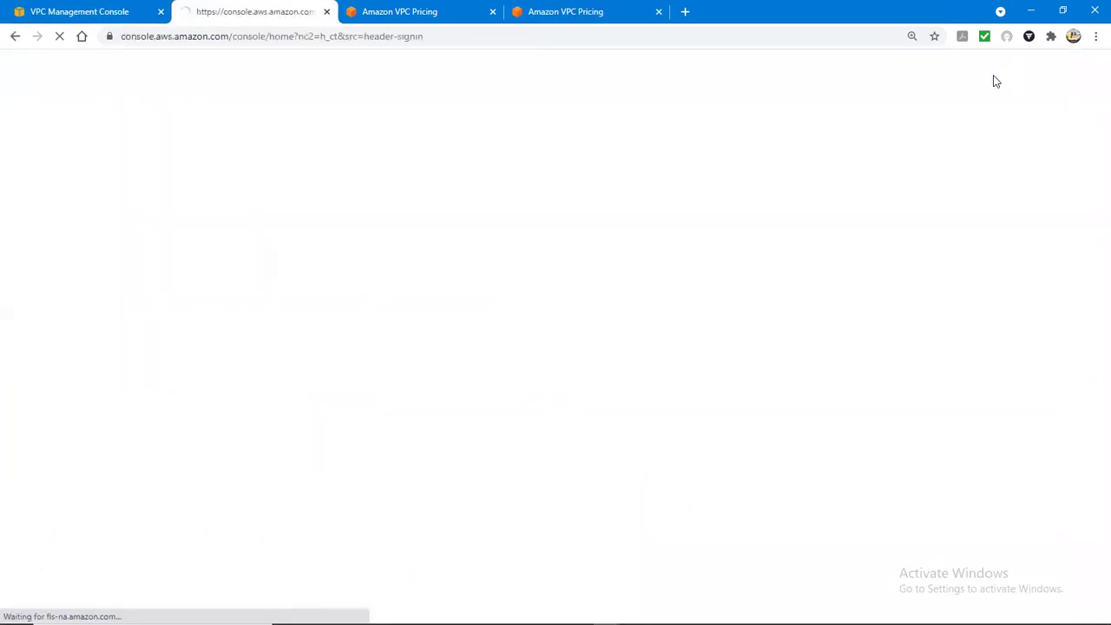
pyautogui.click(2, 7)
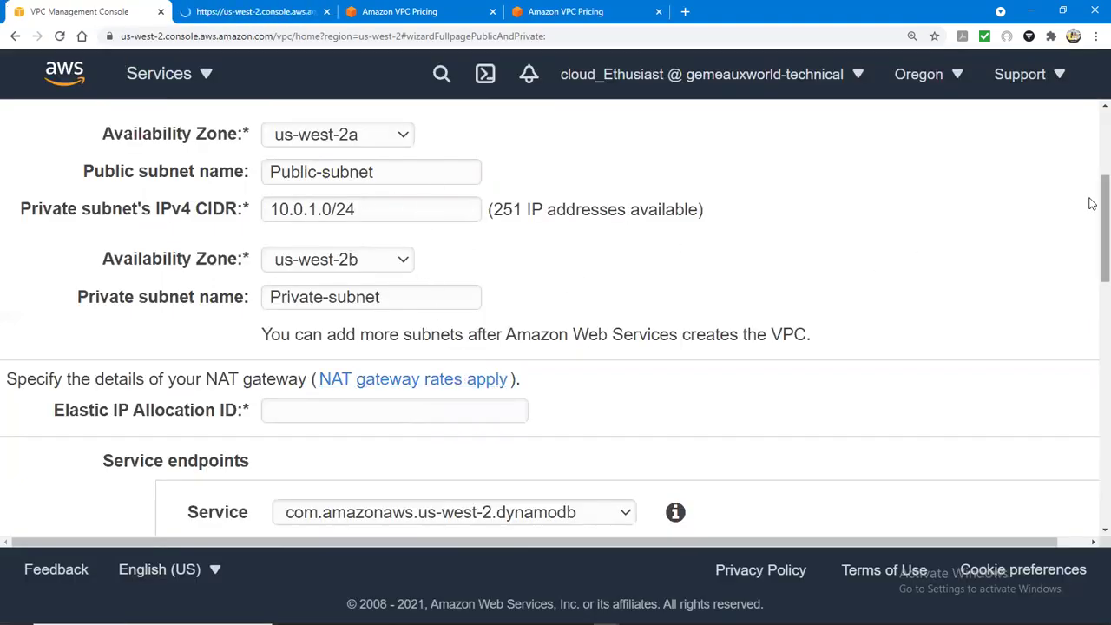
pyautogui.scroll(-2, 1092, 205)
pyautogui.scroll(-10, 1088, 483)
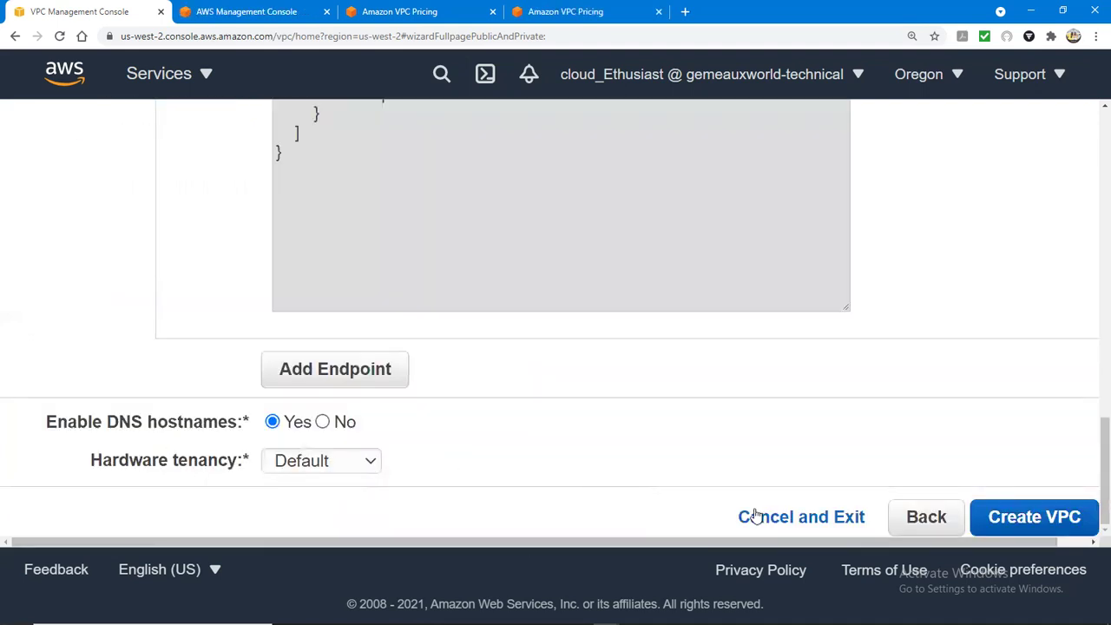
# Try to create the VPC with the current wizard settings and check the Elastic IP Allocation ID field
pyautogui.click(1015, 519)
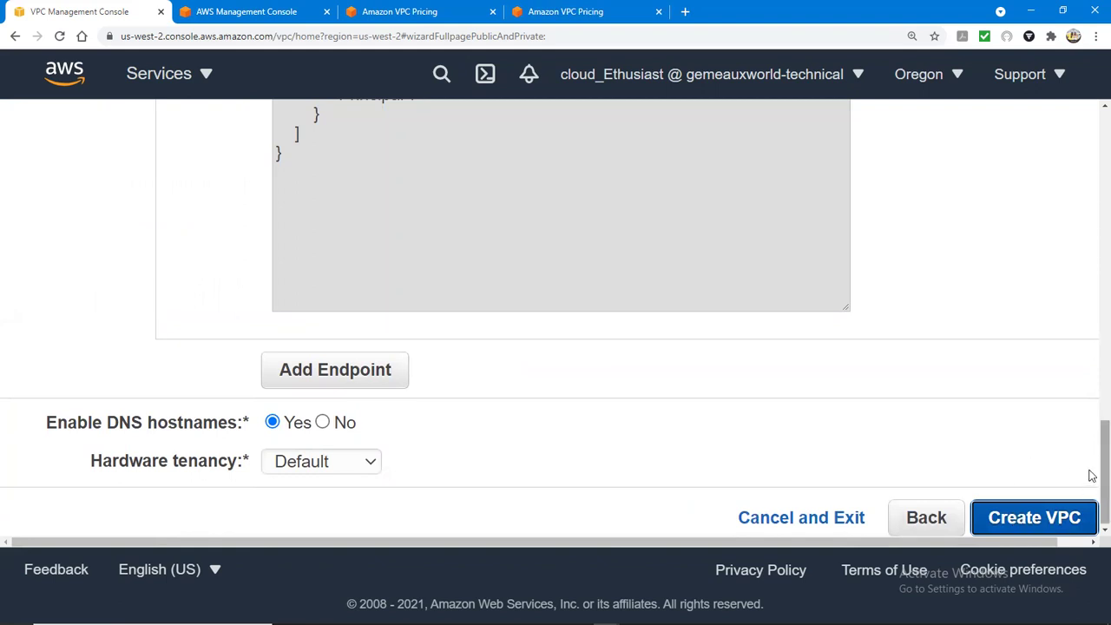
pyautogui.scroll(5, 1092, 479)
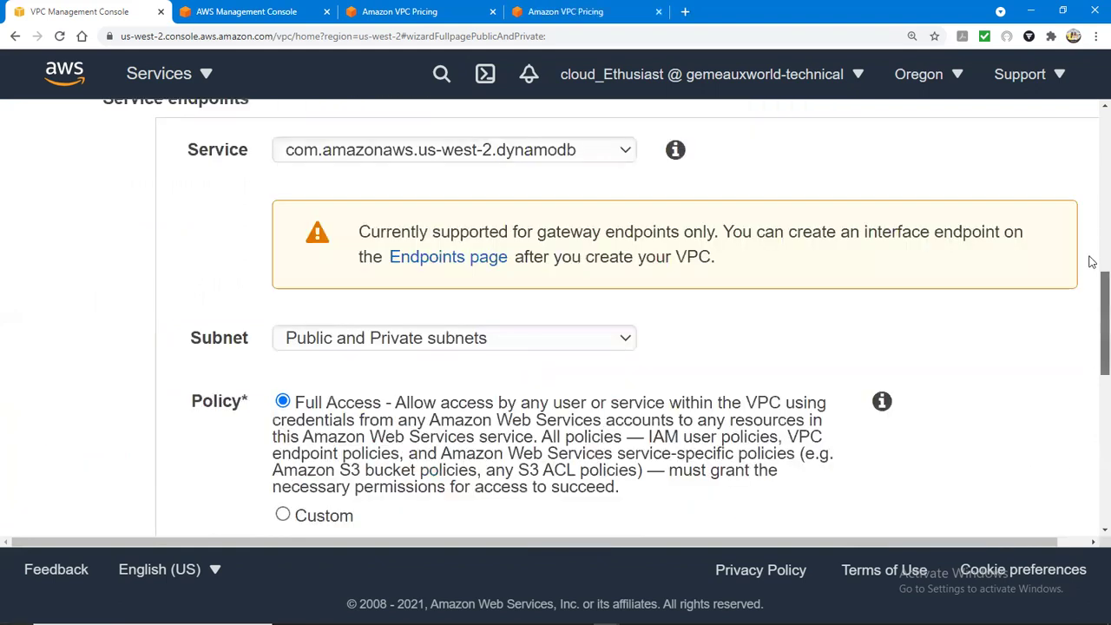
pyautogui.scroll(3, 1092, 262)
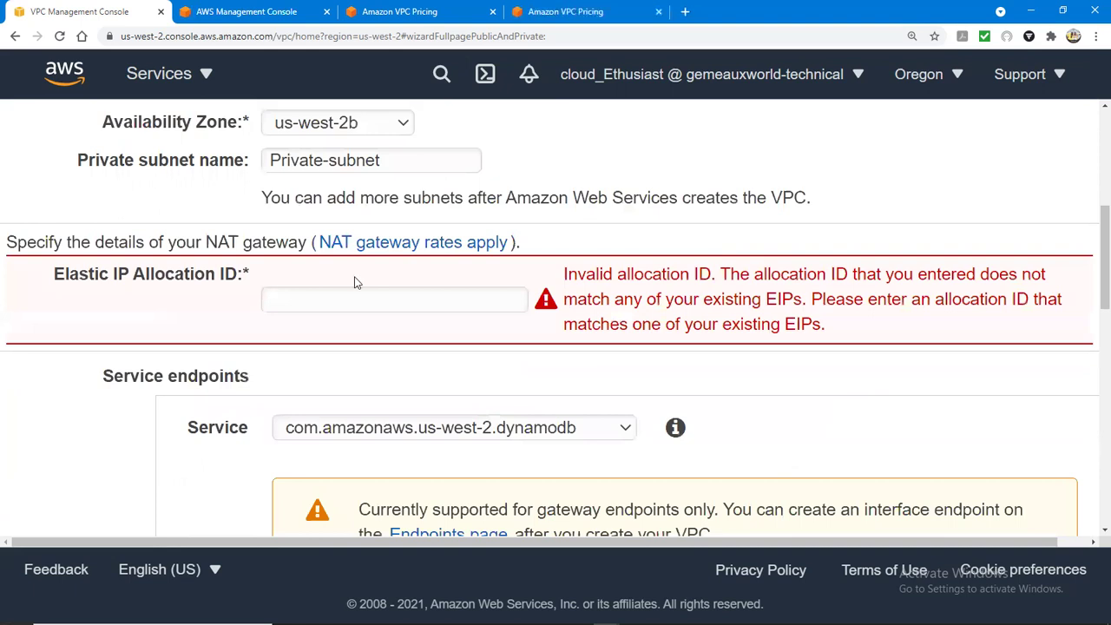
# Open the VPC dashboard in the last Amazon VPC Pricing browser tab and start creating a NAT gateway
pyautogui.click(558, 24)
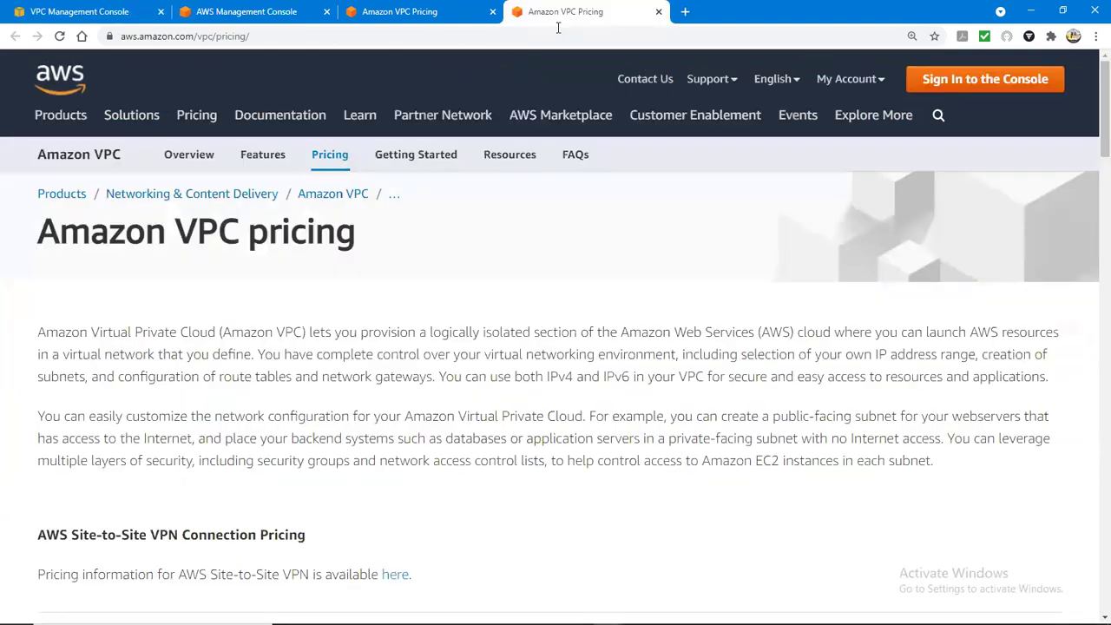
pyautogui.click(958, 79)
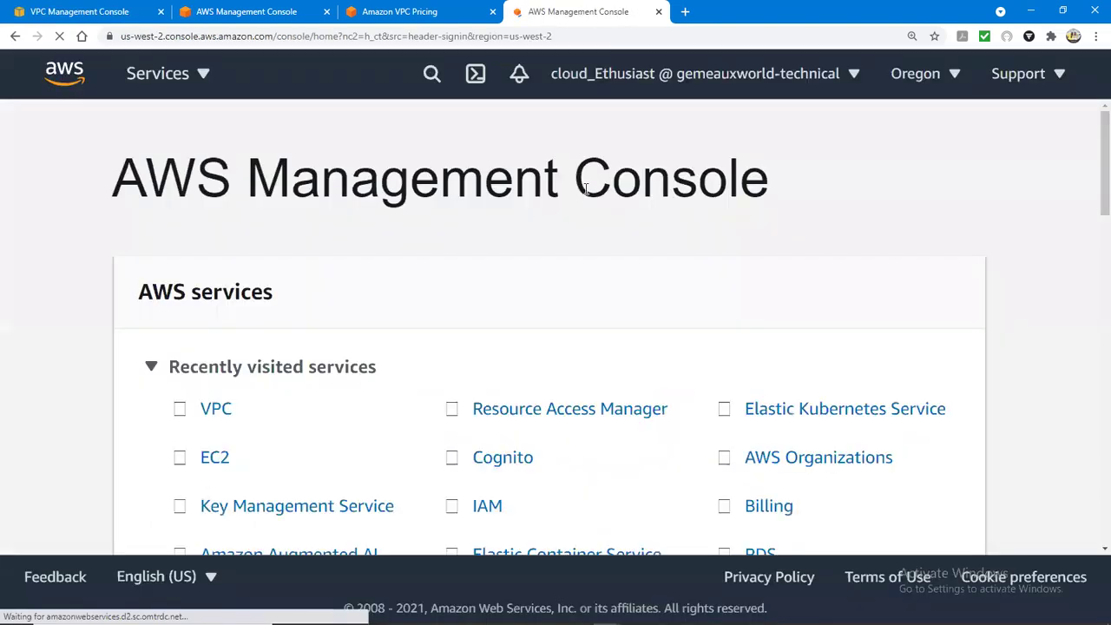
pyautogui.click(214, 411)
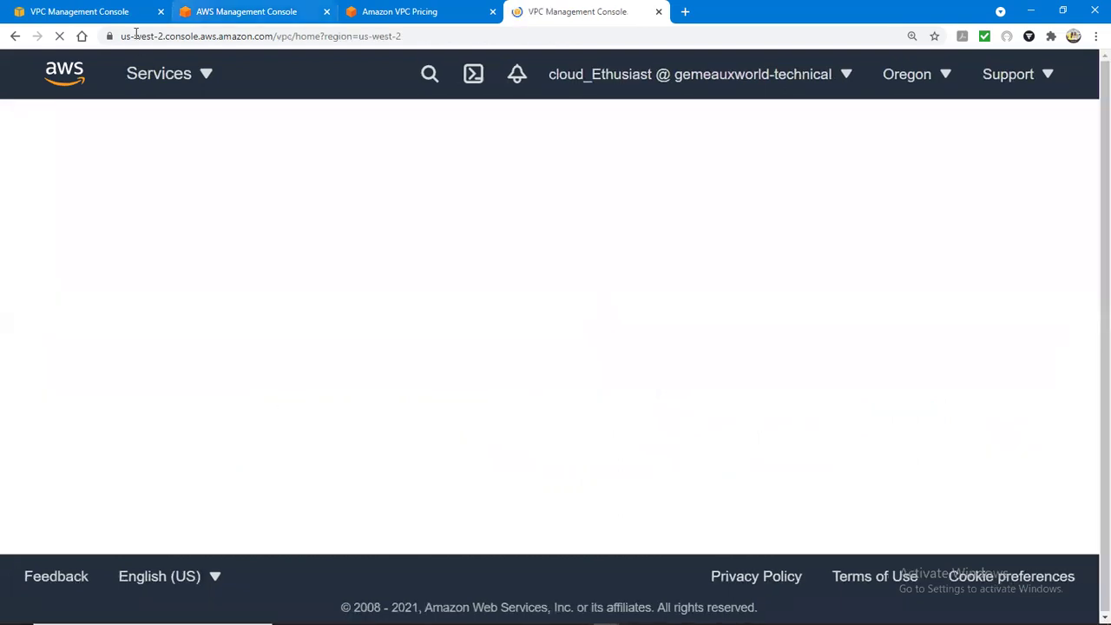
pyautogui.click(233, 12)
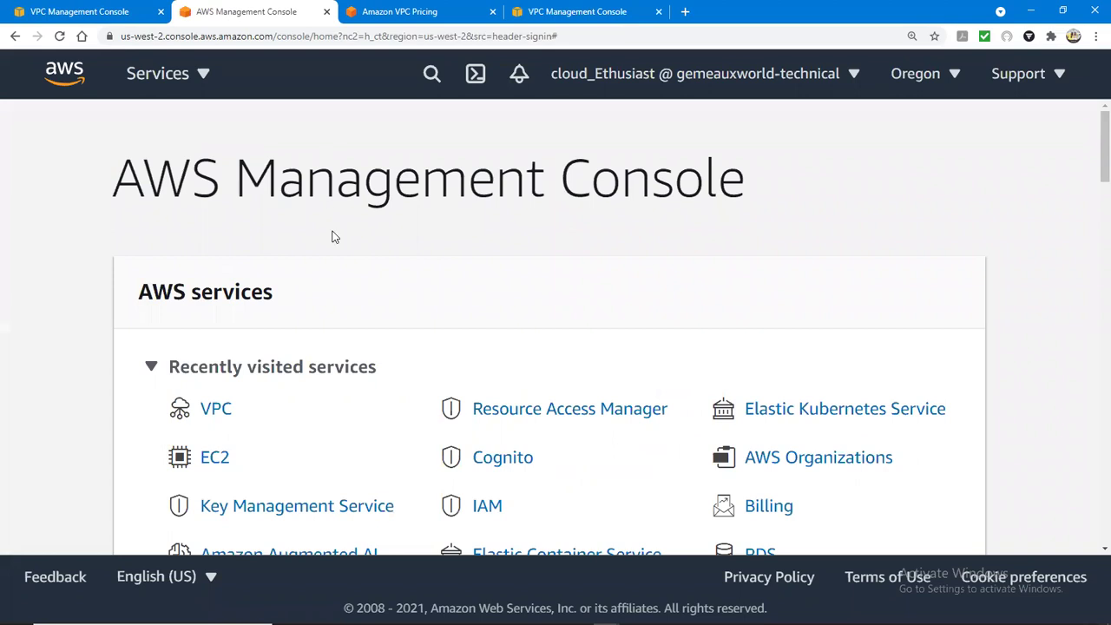
pyautogui.click(564, 19)
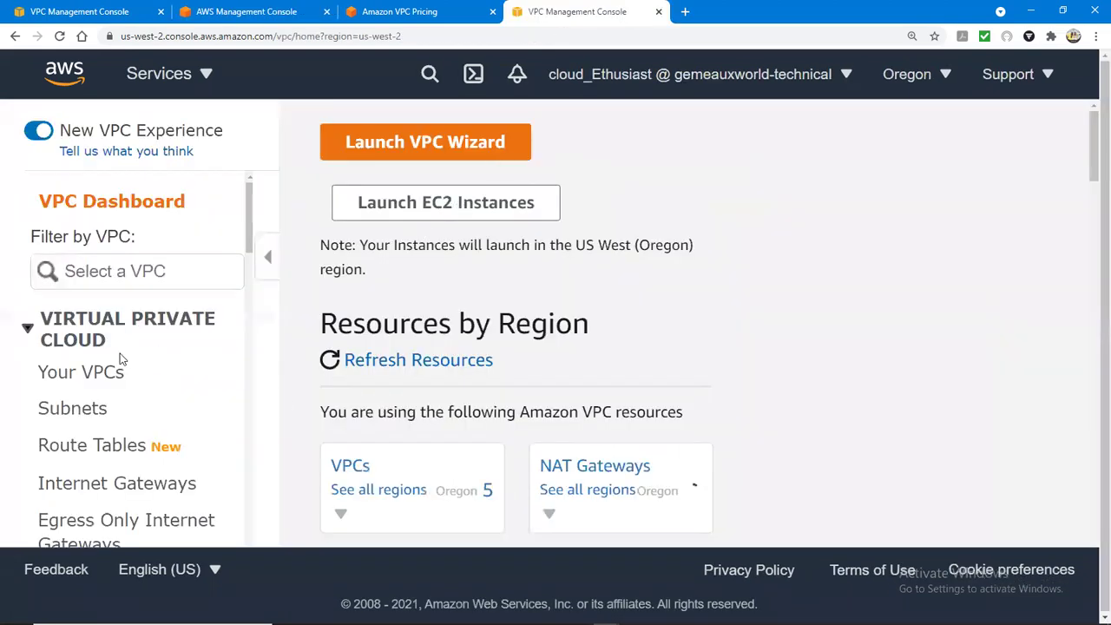
pyautogui.click(76, 409)
pyautogui.moveTo(252, 243); pyautogui.dragTo(246, 338)
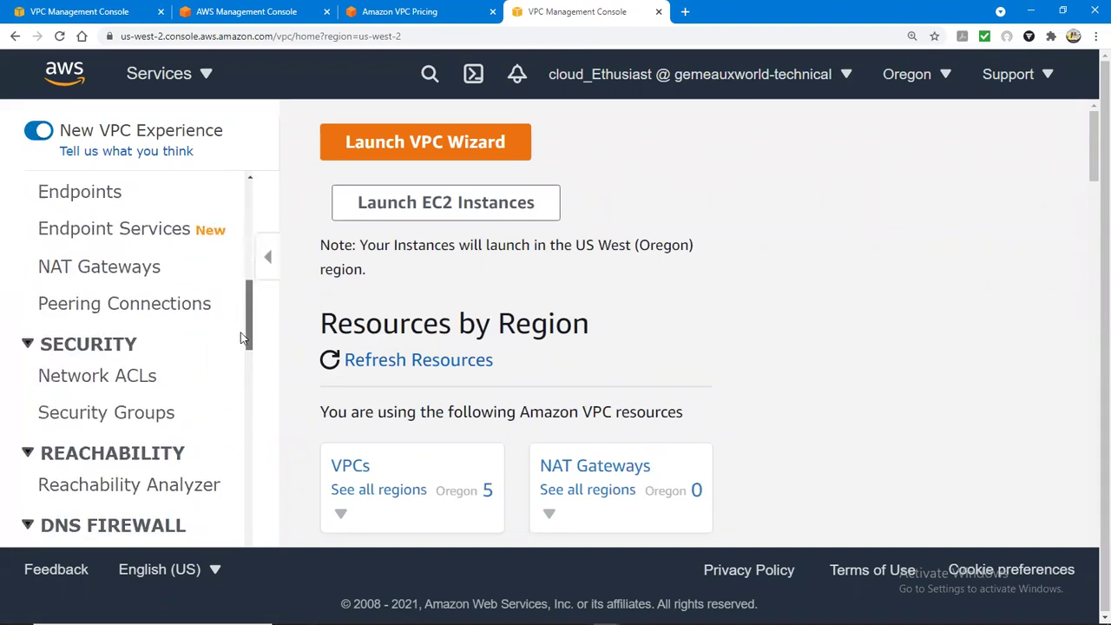
pyautogui.click(84, 275)
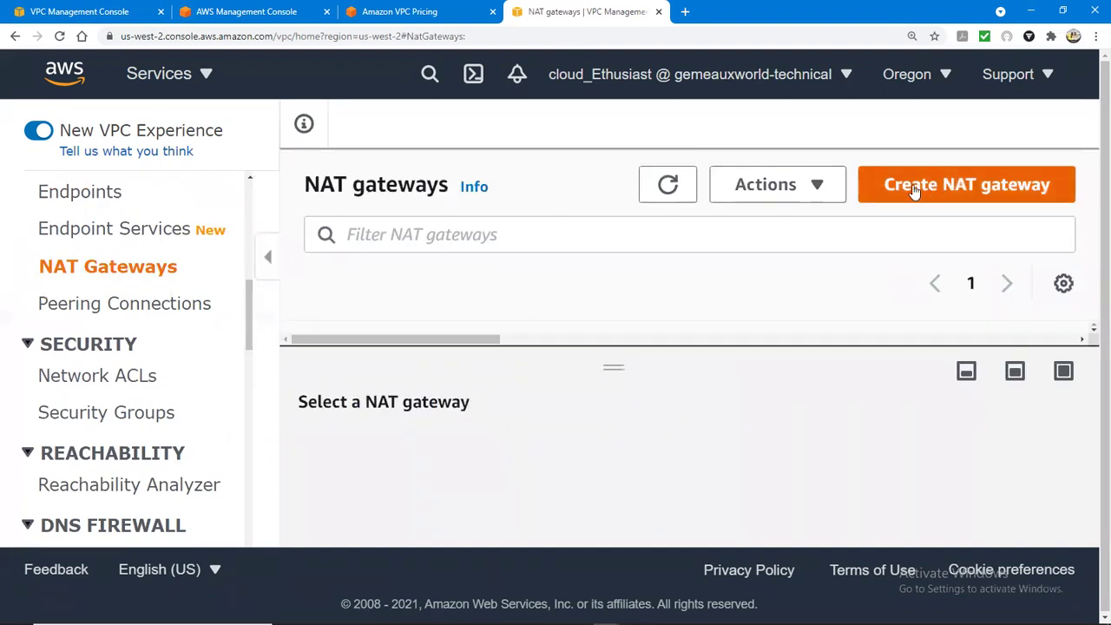
pyautogui.click(913, 186)
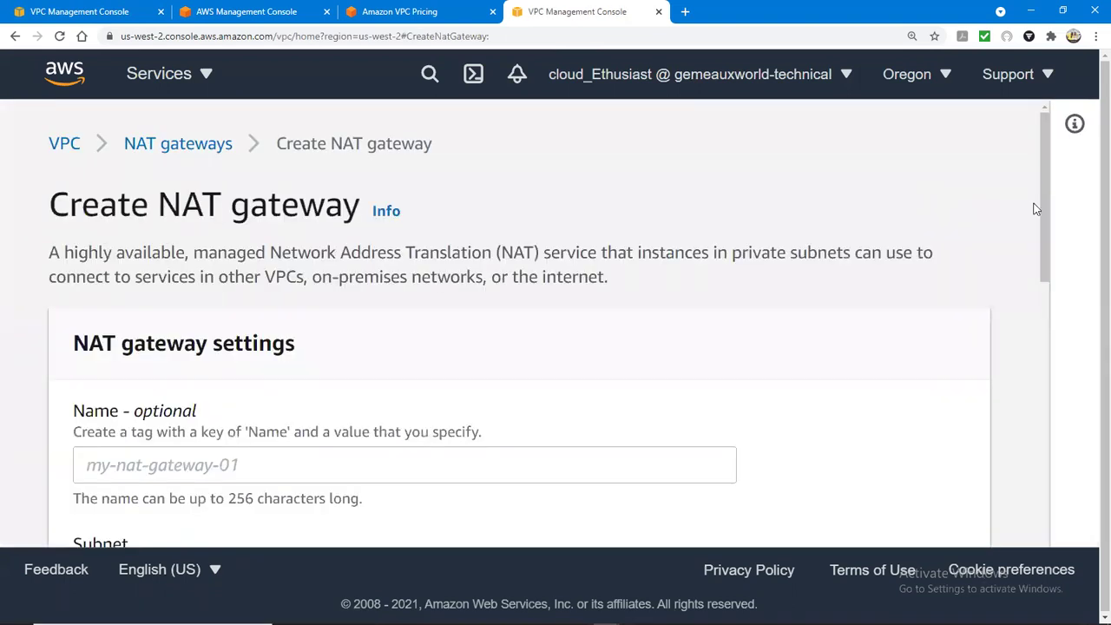
# Choose the tf-example subnet in us-west-2a for the NAT gateway and name the gateway Cloud-Ethusiast
pyautogui.scroll(-2, 1033, 280)
pyautogui.scroll(-2, 1033, 286)
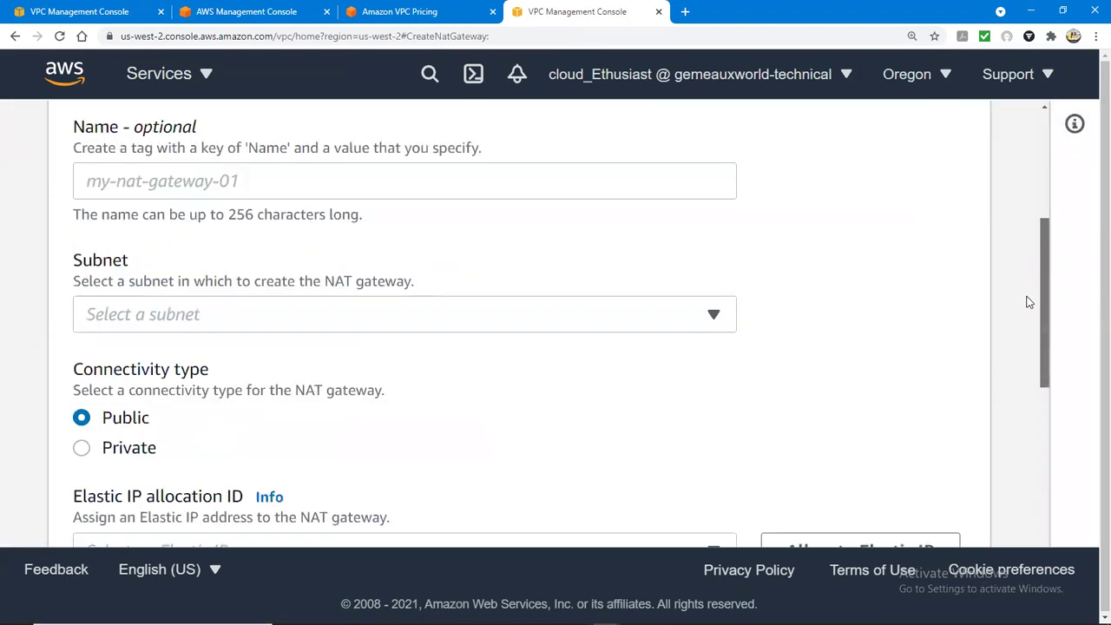
pyautogui.click(685, 294)
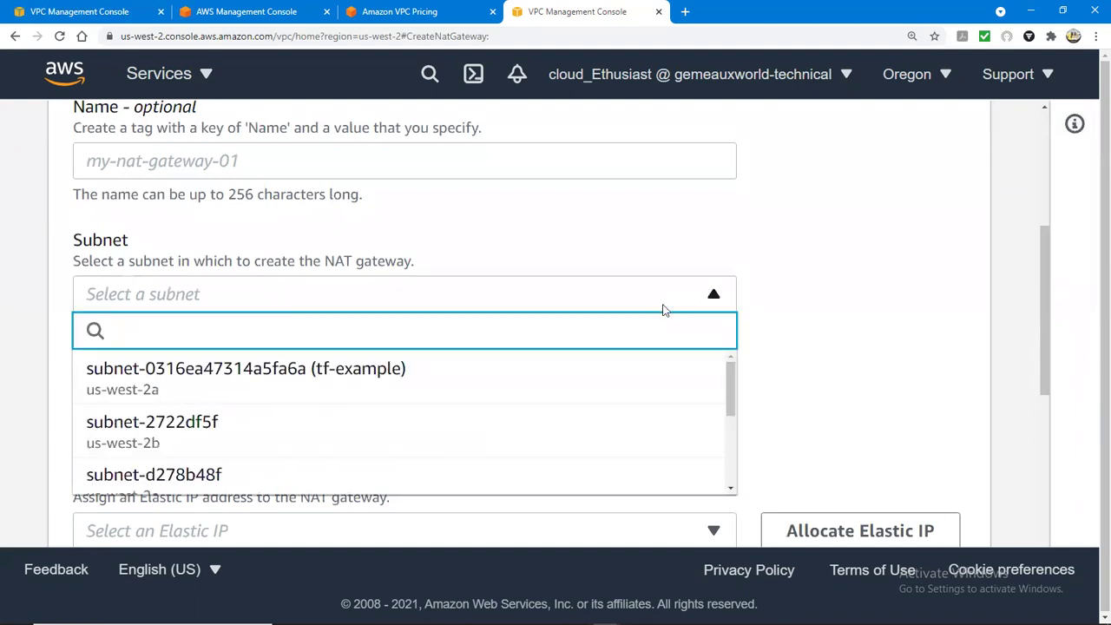
pyautogui.click(601, 380)
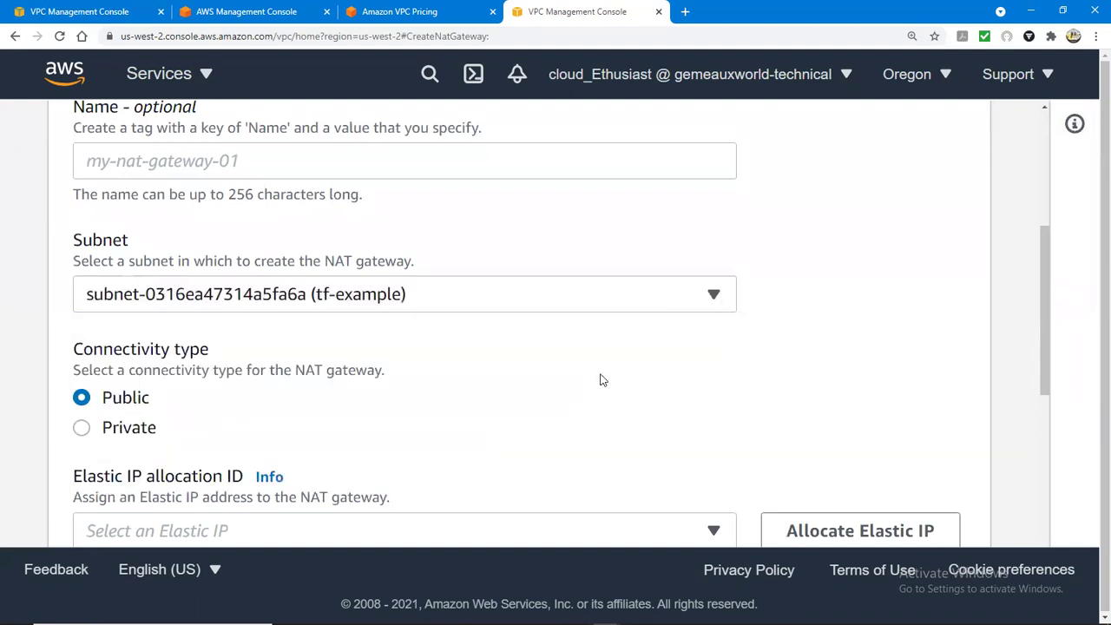
pyautogui.click(511, 155)
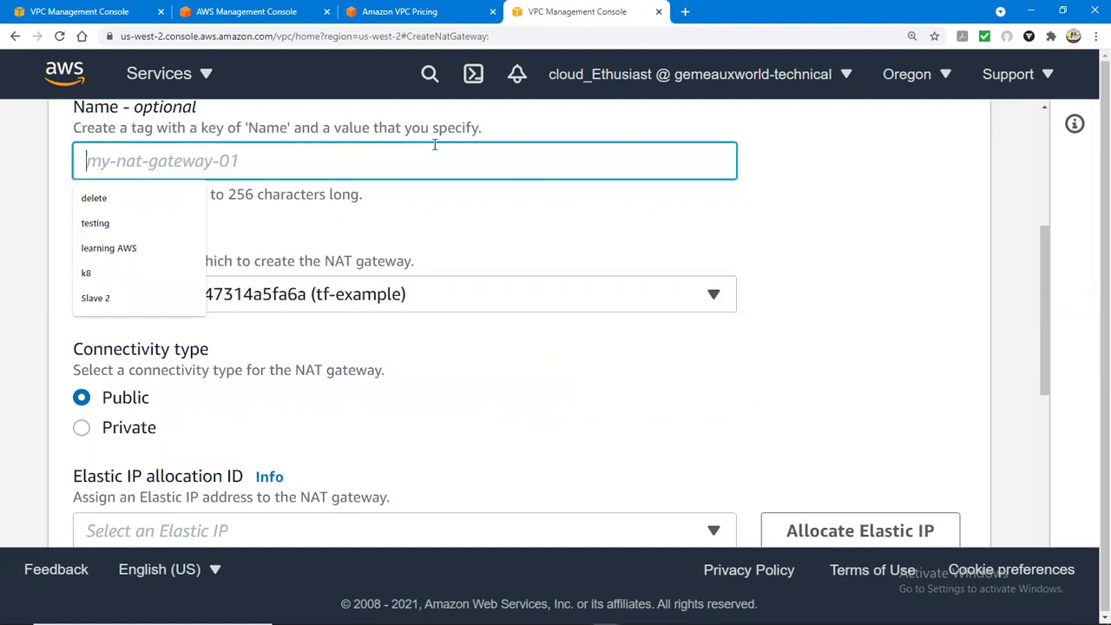
pyautogui.write('Cloud')
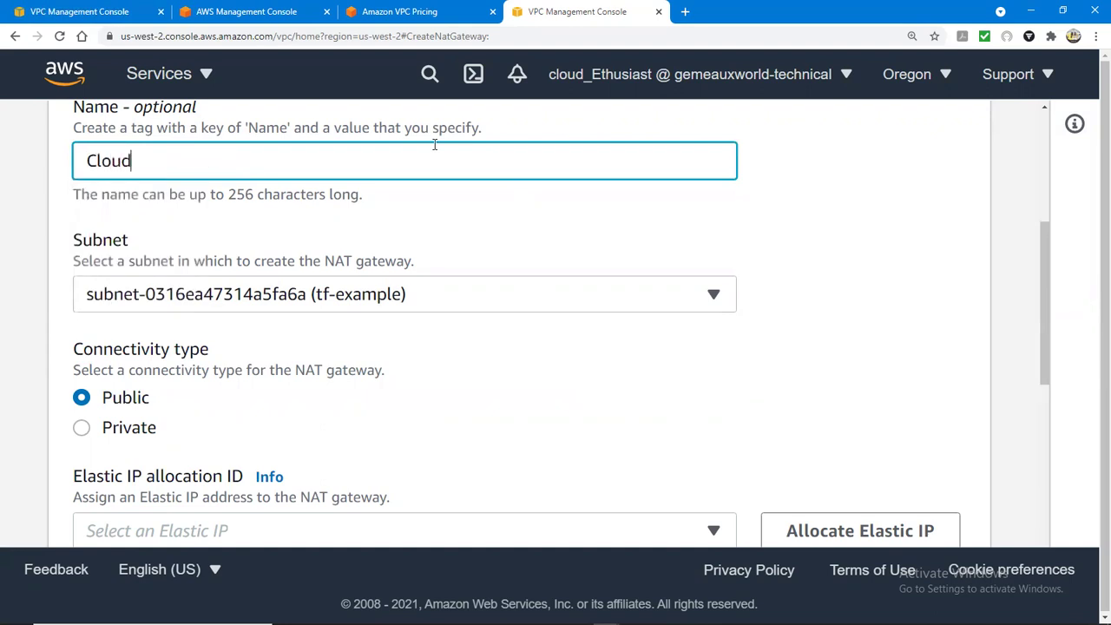
pyautogui.write('-Ethusiast')
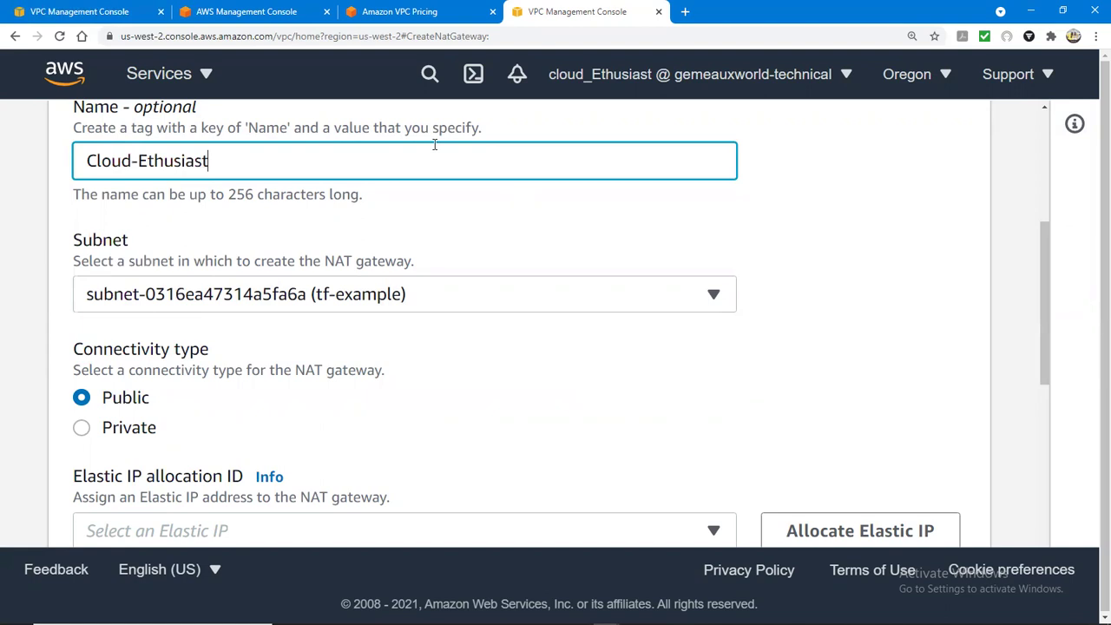
# Allocate a new Elastic IP for the NAT gateway, keeping the connectivity type Public
pyautogui.moveTo(1044, 269); pyautogui.dragTo(726, 385)
pyautogui.click(712, 389)
pyautogui.click(712, 390)
pyautogui.click(751, 330)
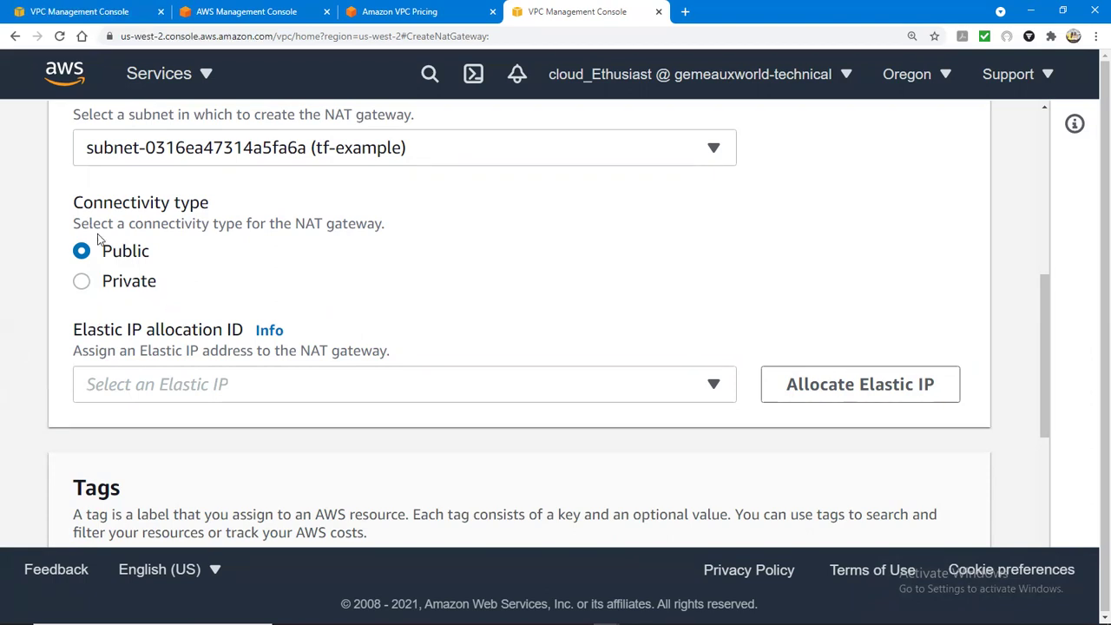
pyautogui.click(831, 389)
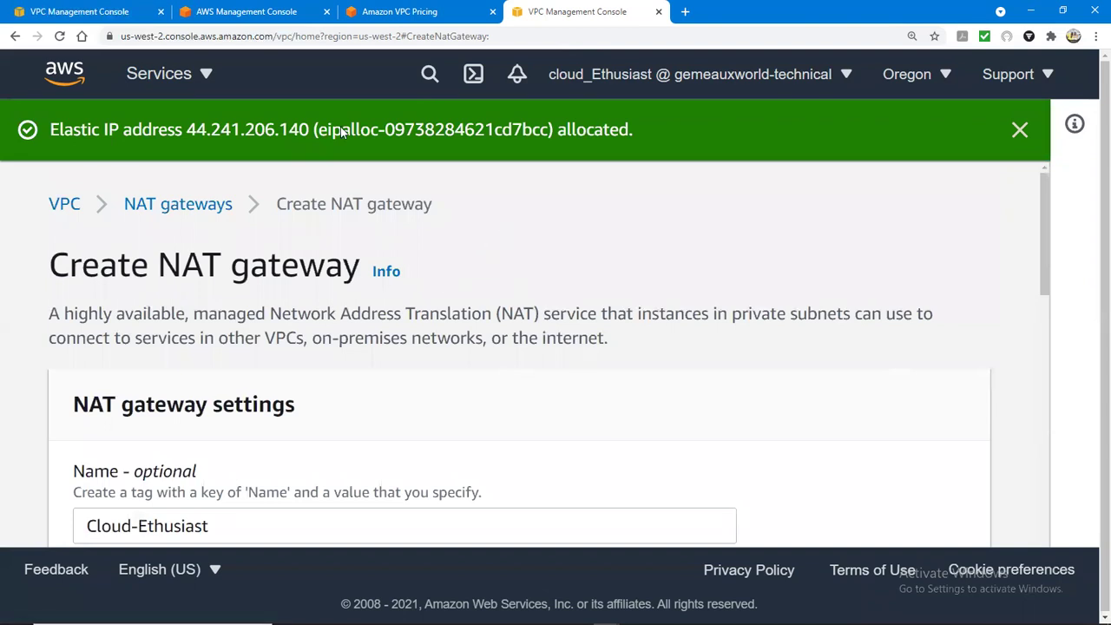
pyautogui.click(8, 13)
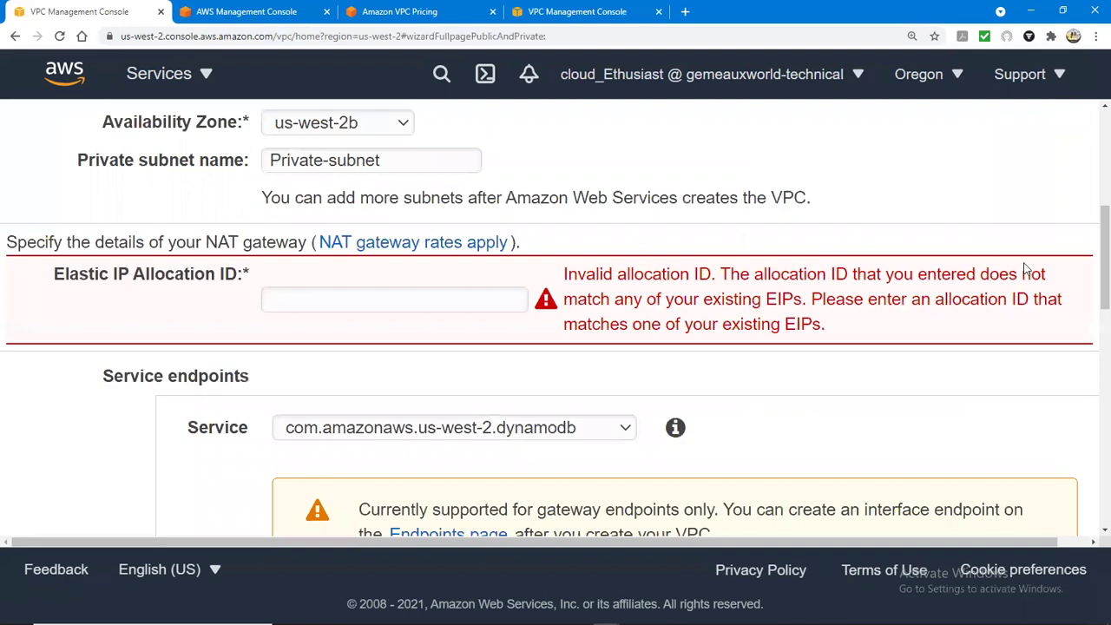
pyautogui.scroll(3, 1092, 217)
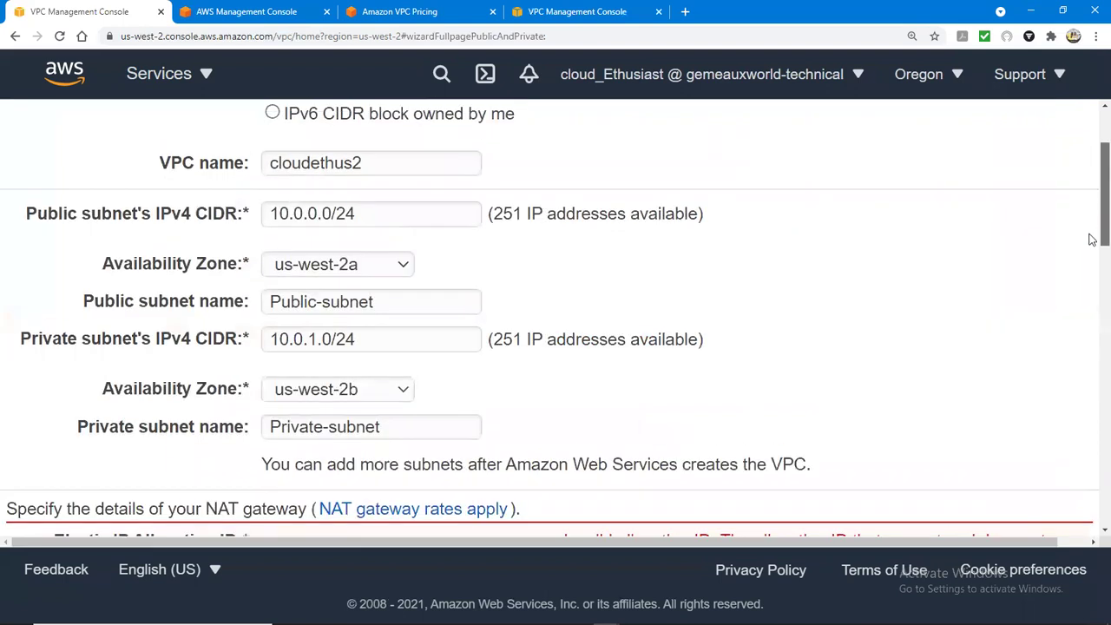
pyautogui.scroll(-2, 493, 406)
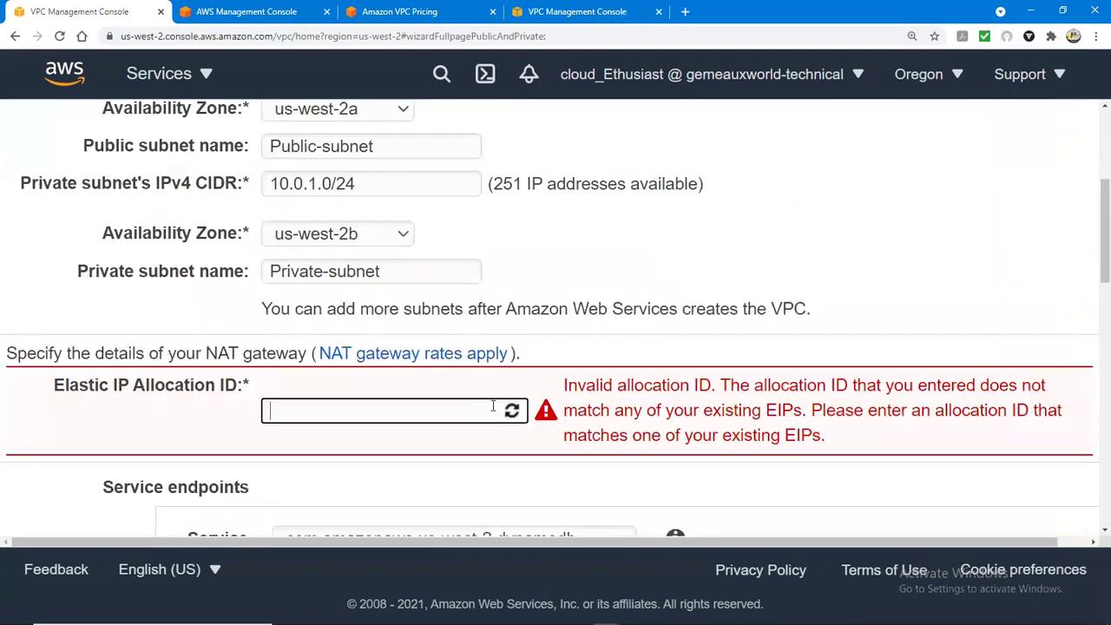
pyautogui.click(492, 406)
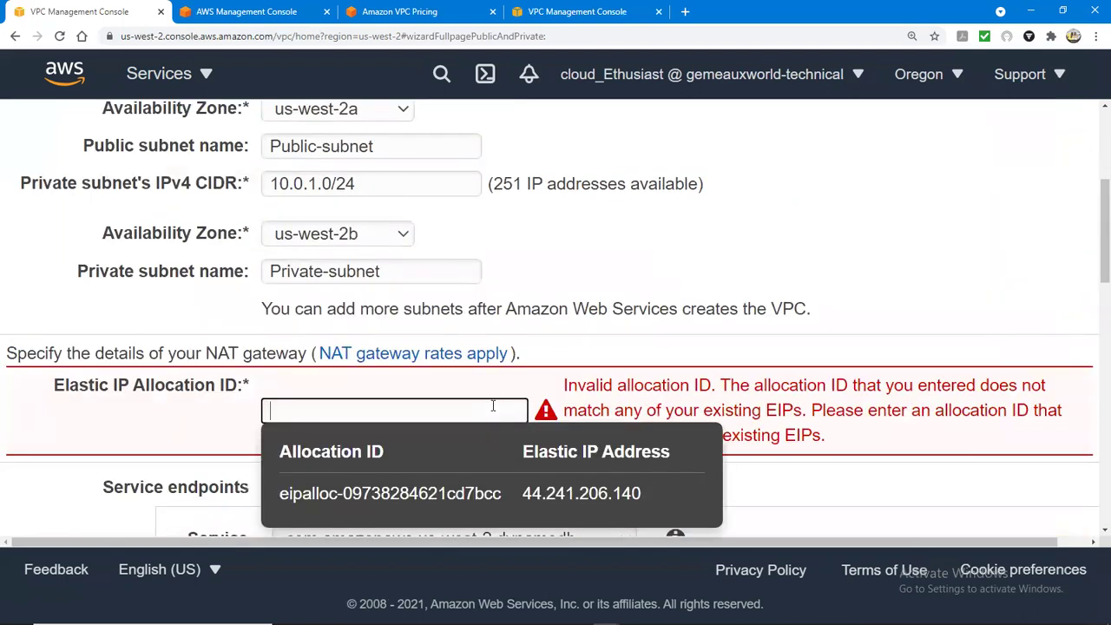
pyautogui.click(484, 495)
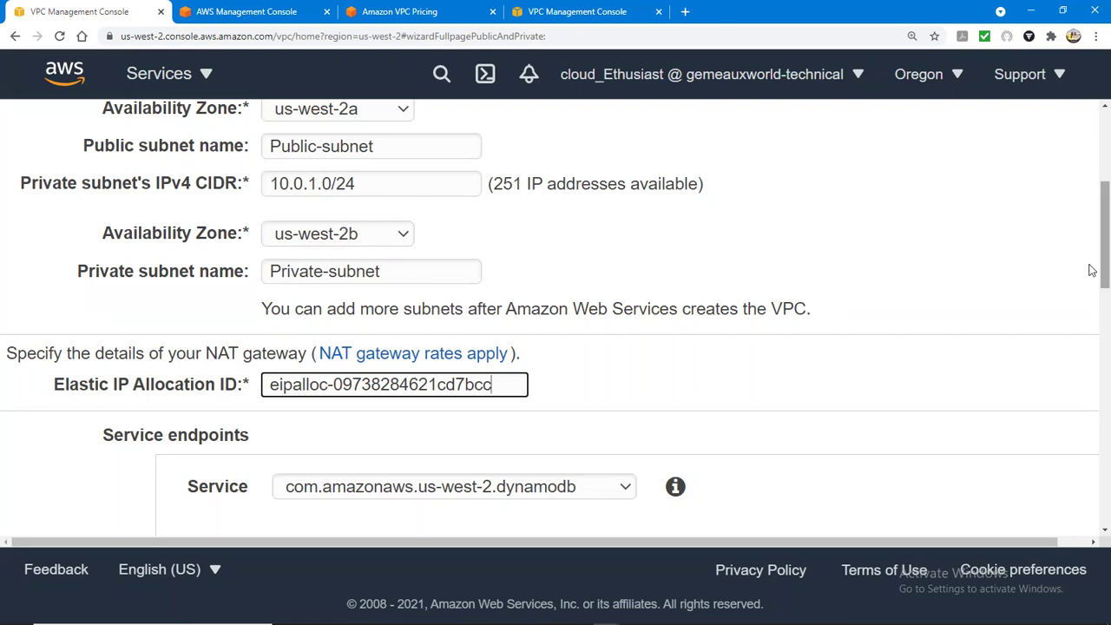
# Review the wizard's CIDR blocks, subnets, availability zones and endpoint policy, and check which services the endpoint offers
pyautogui.scroll(3, 1092, 155)
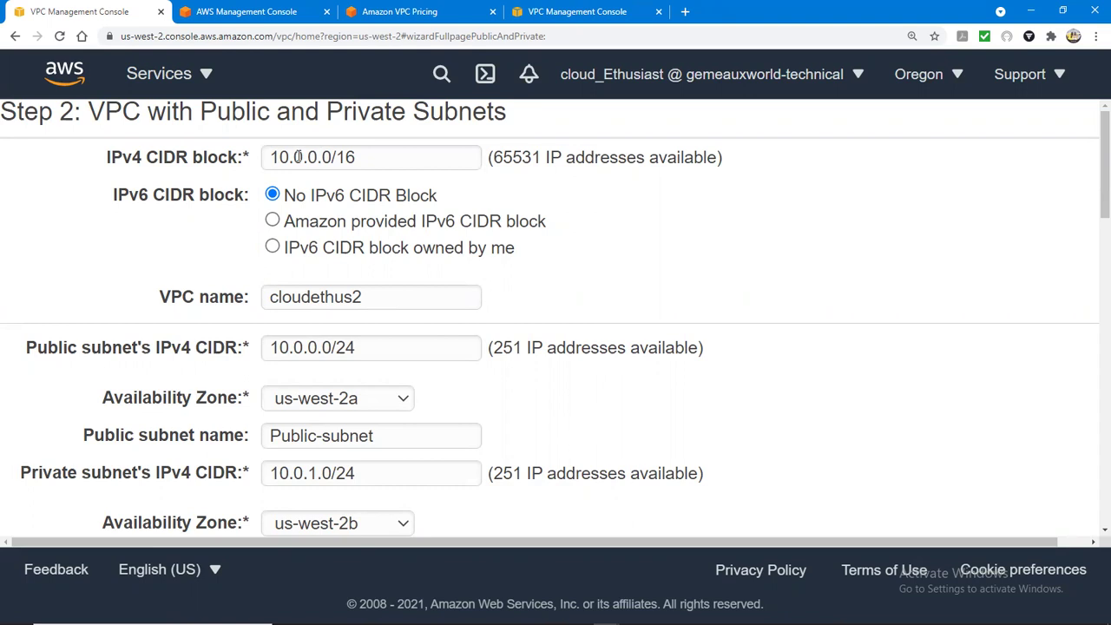
pyautogui.moveTo(1092, 183); pyautogui.dragTo(1085, 344)
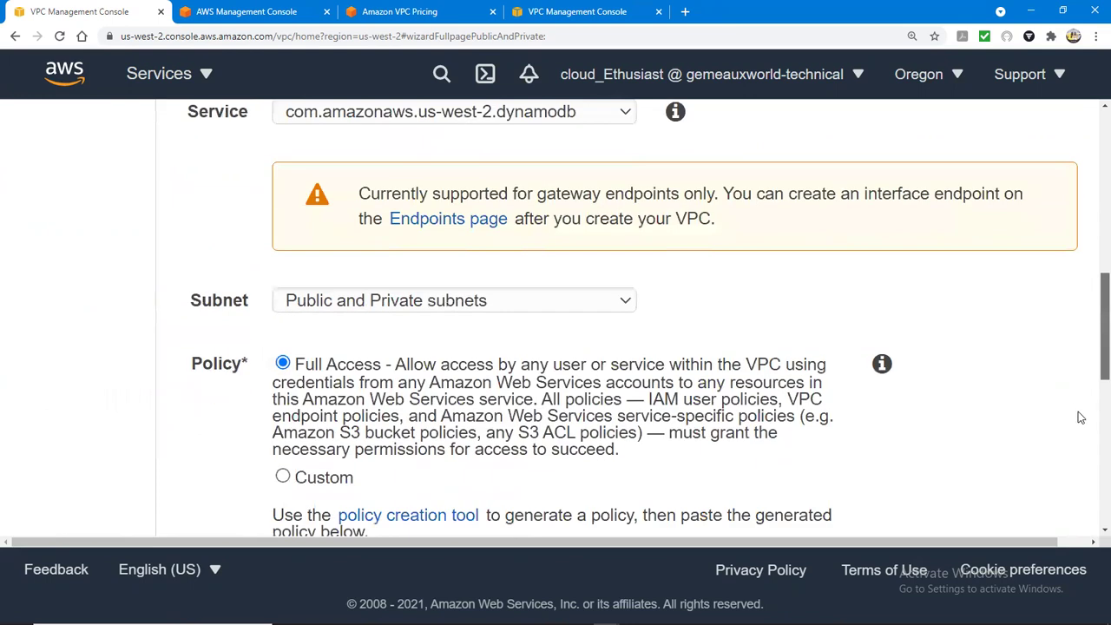
pyautogui.scroll(8, 556, 174)
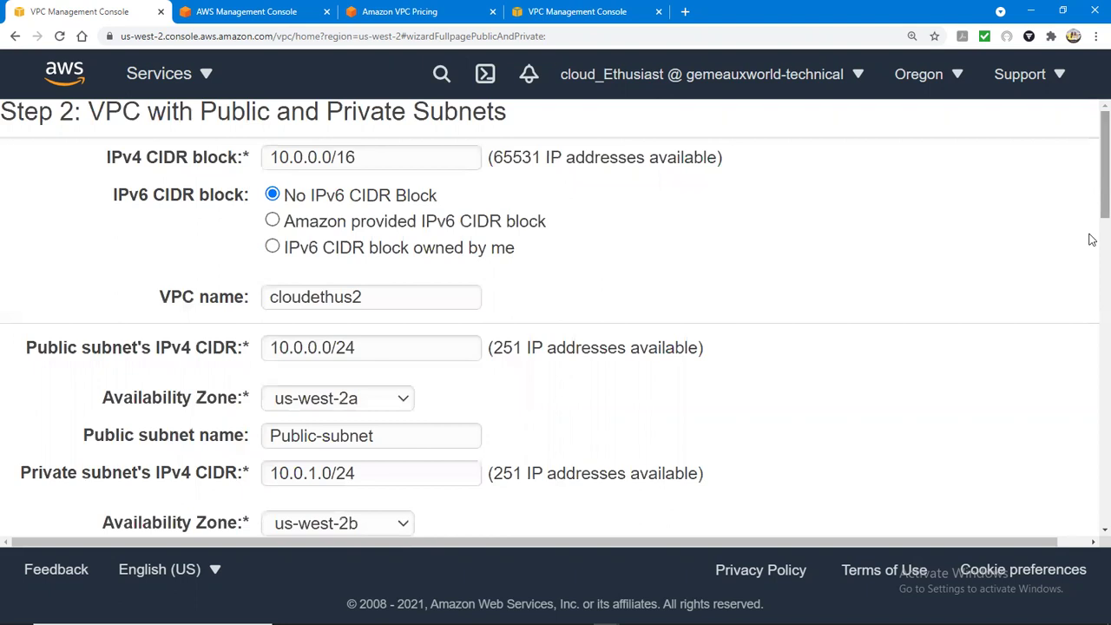
pyautogui.scroll(-2, 1093, 239)
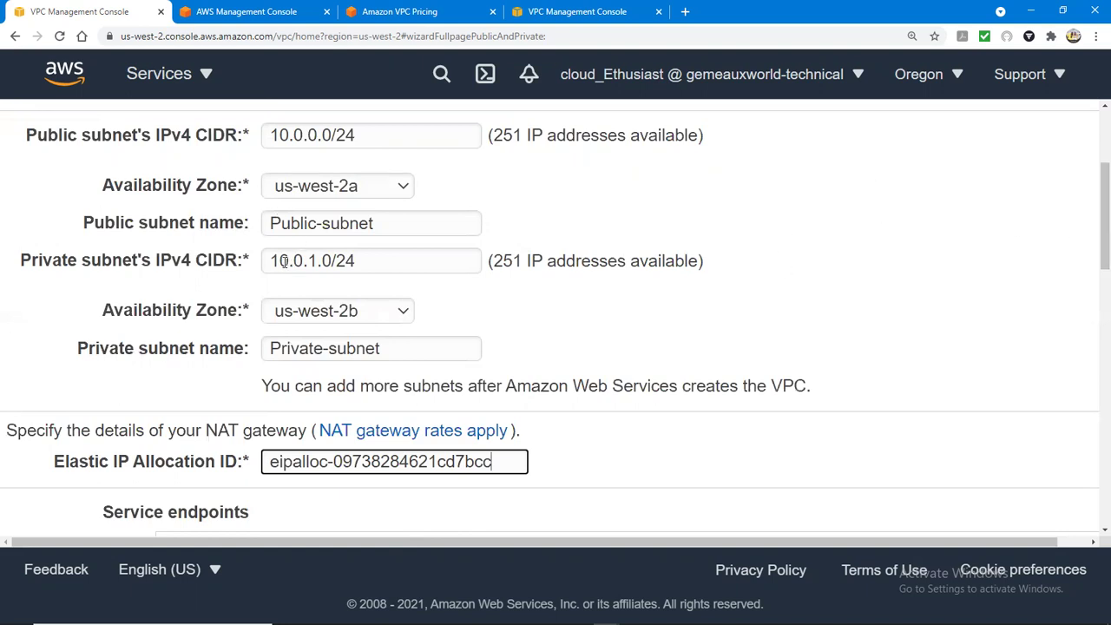
pyautogui.click(311, 261)
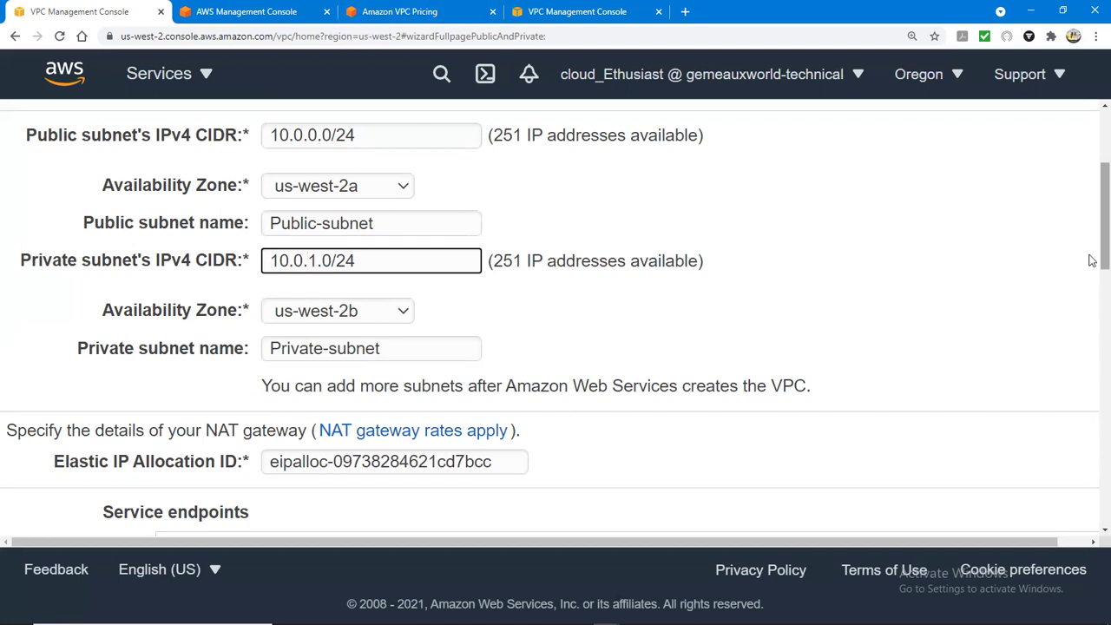
pyautogui.scroll(3, 1093, 260)
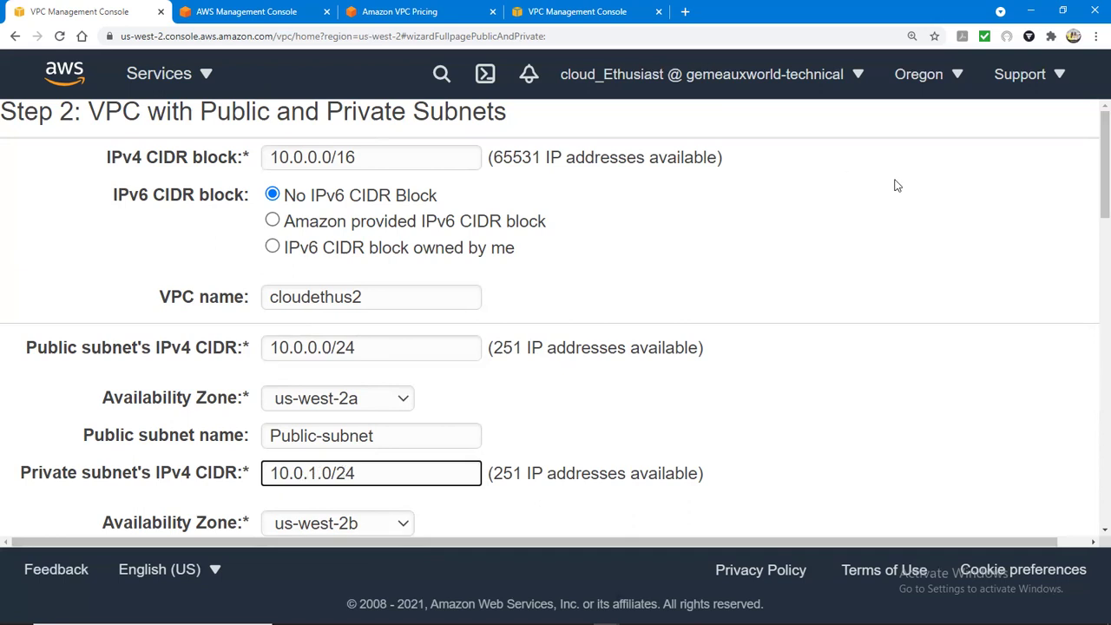
pyautogui.scroll(-3, 1092, 217)
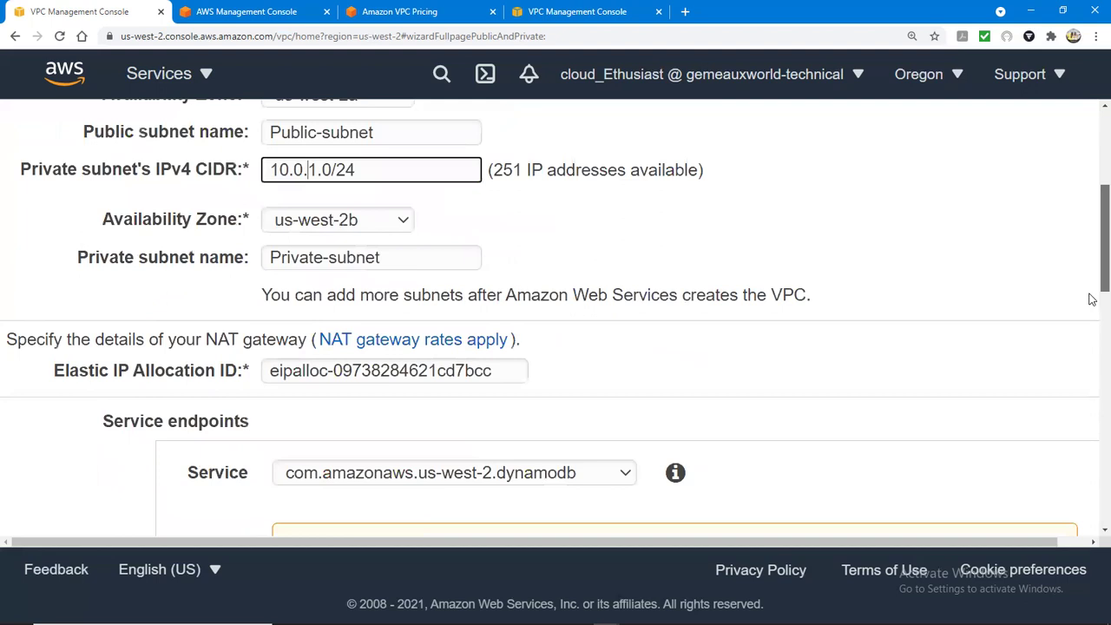
pyautogui.scroll(-1, 1092, 295)
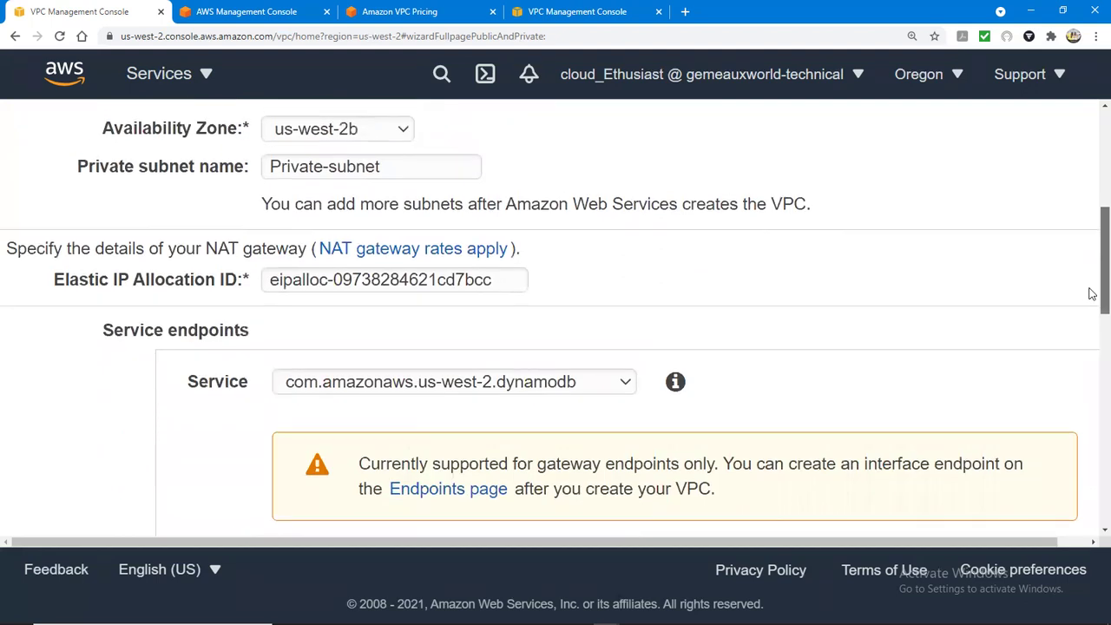
pyautogui.moveTo(1092, 293); pyautogui.dragTo(1091, 297)
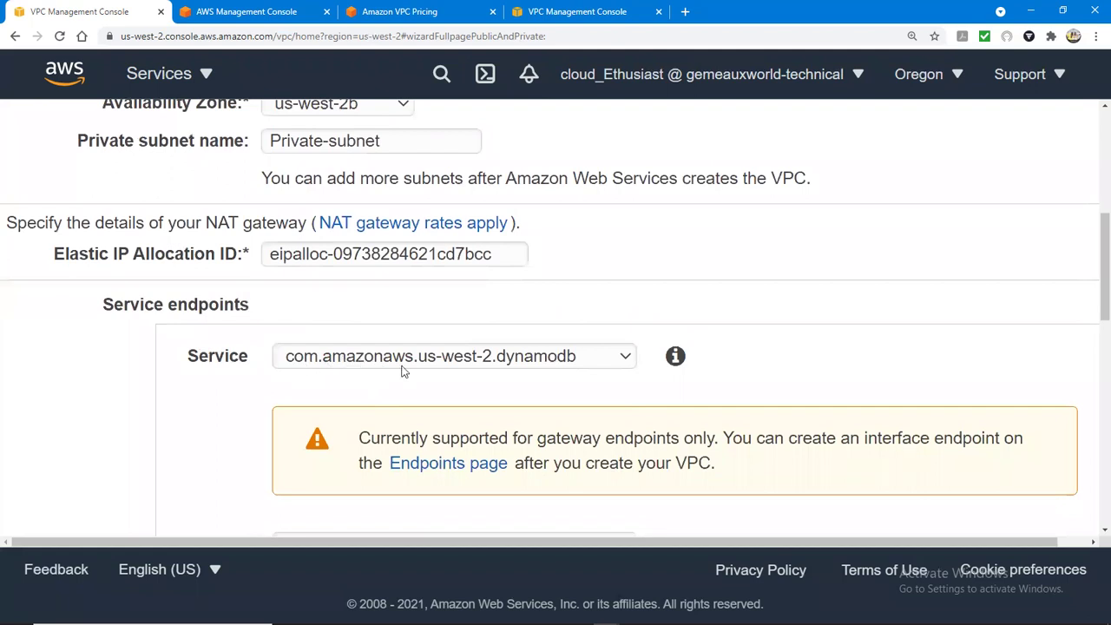
pyautogui.click(627, 359)
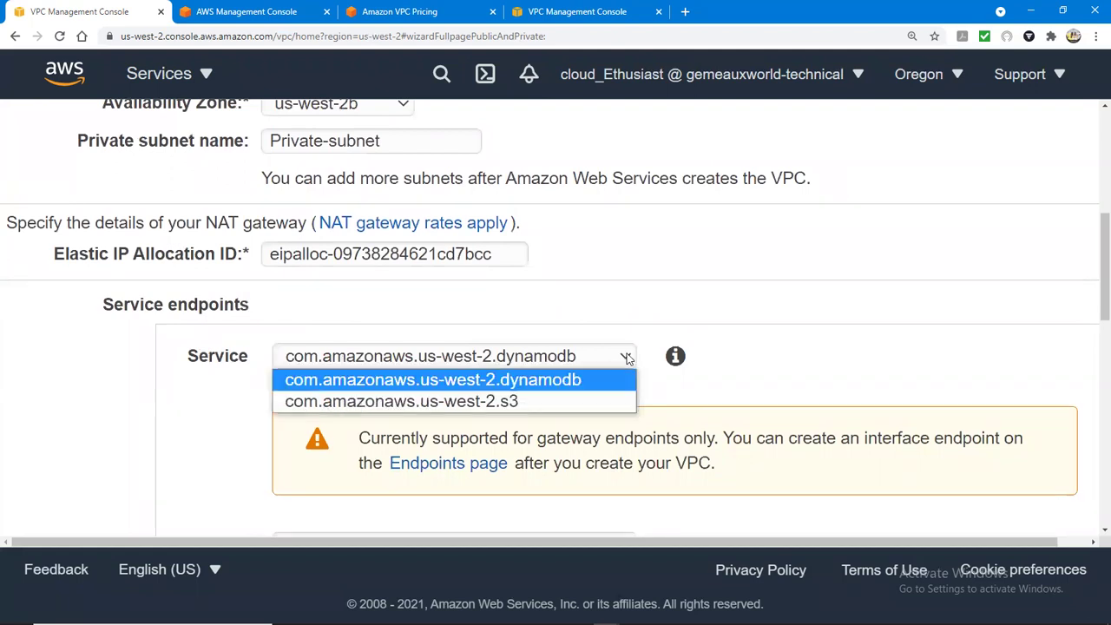
pyautogui.click(665, 295)
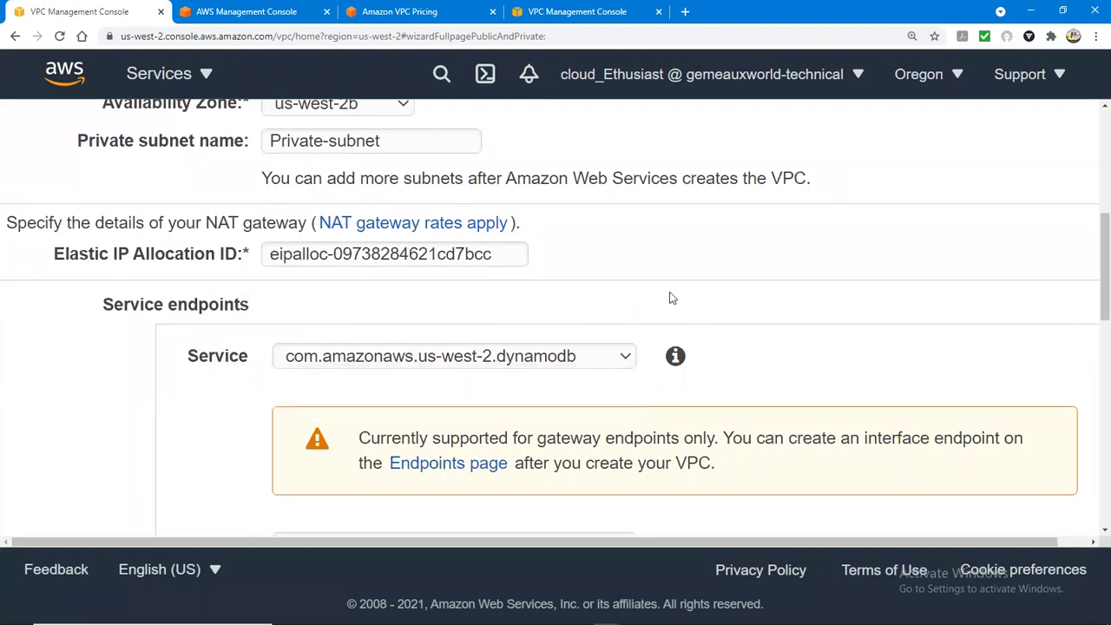
# Keep DNS hostnames enabled and hardware tenancy at Default, recheck the subnet settings, and try to create the VPC
pyautogui.scroll(-3, 1092, 291)
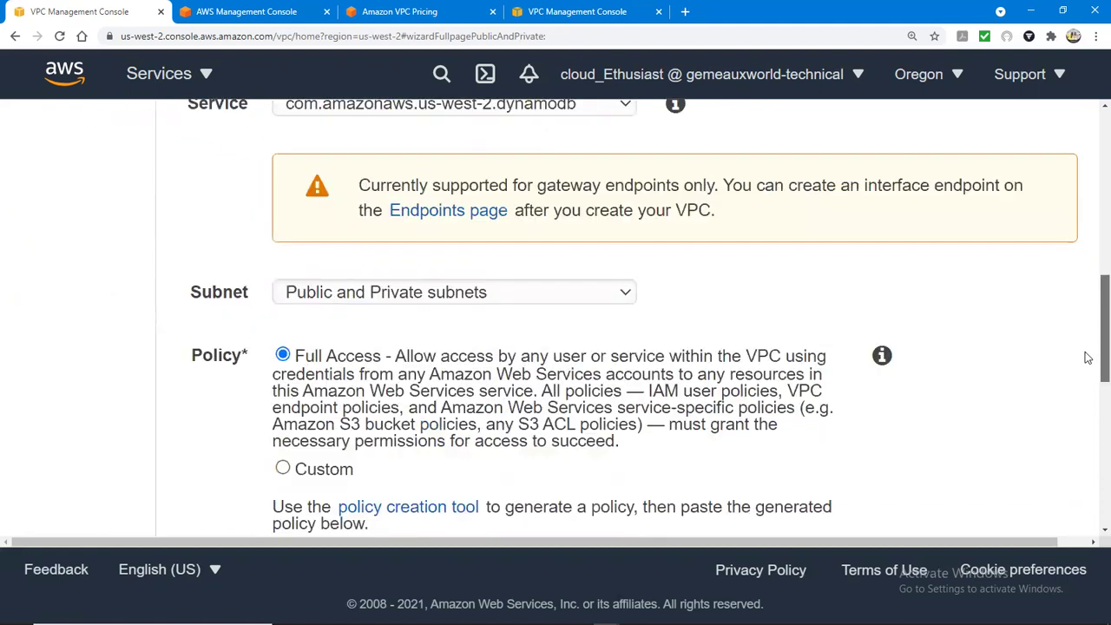
pyautogui.scroll(-8, 1086, 362)
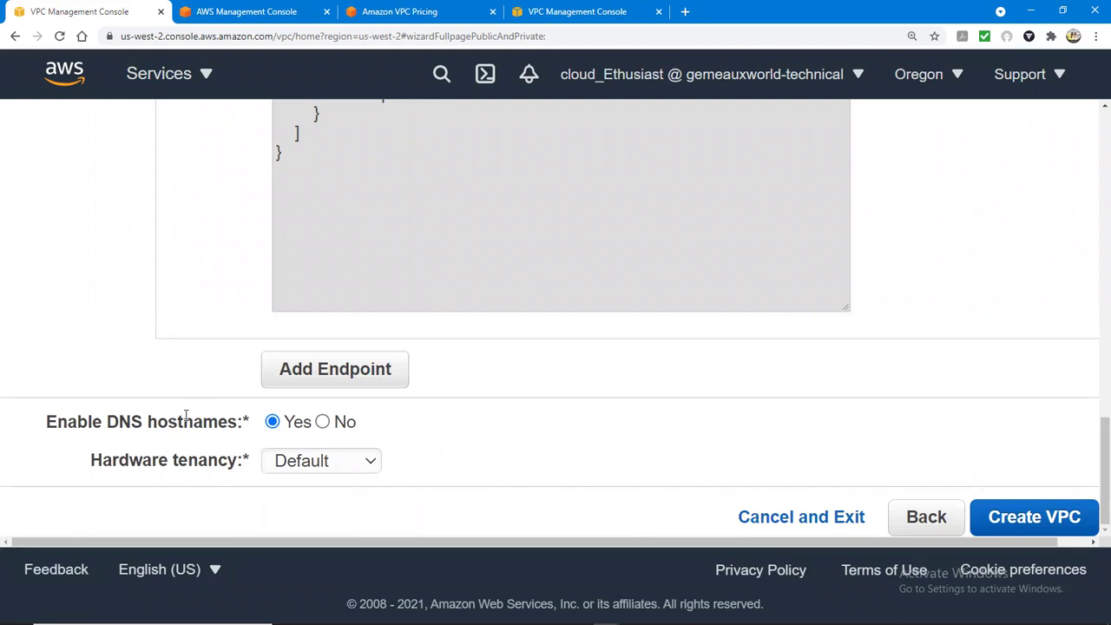
pyautogui.click(335, 460)
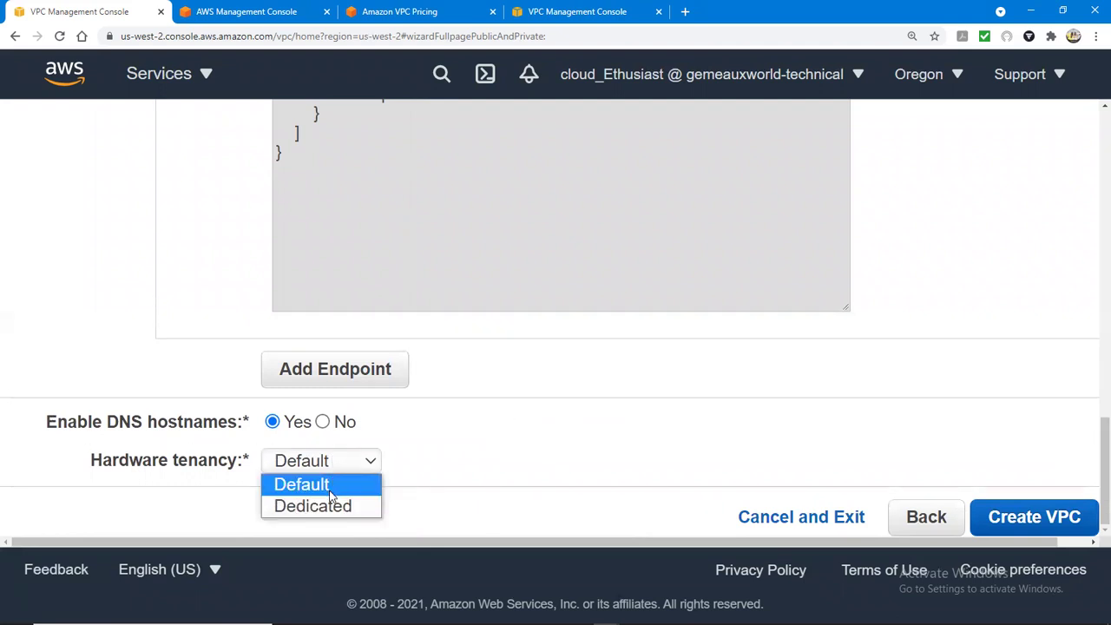
pyautogui.click(330, 493)
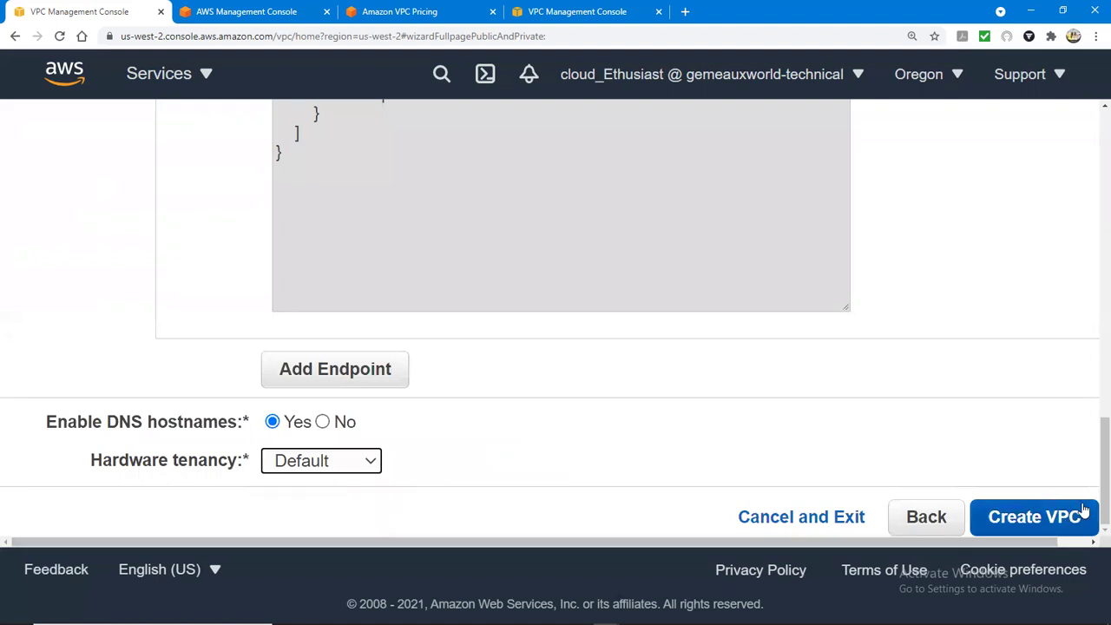
pyautogui.scroll(3, 1093, 391)
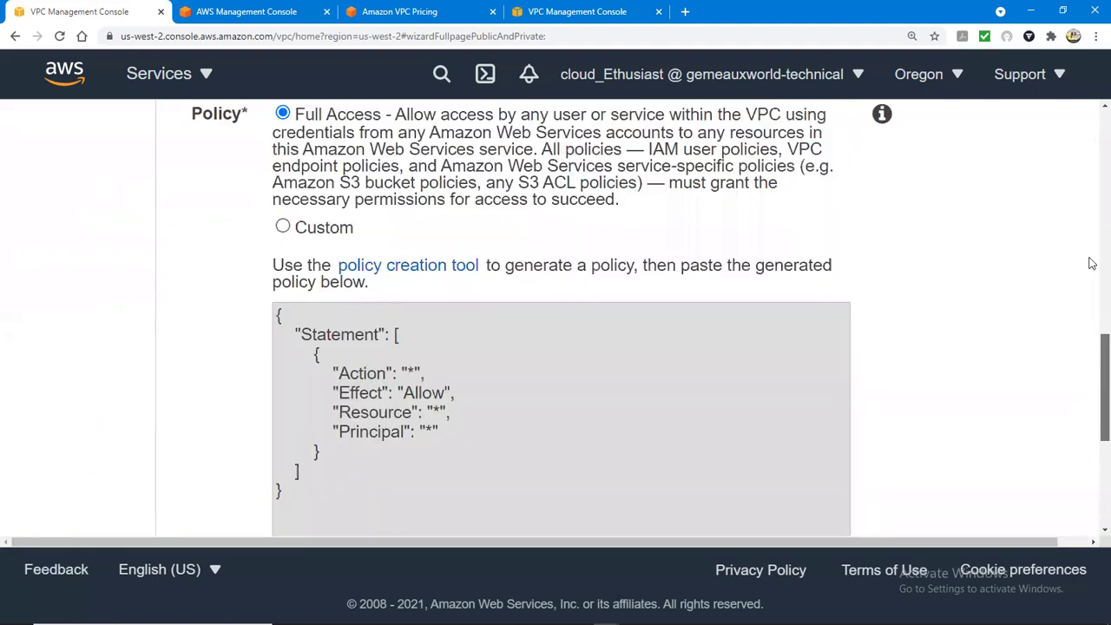
pyautogui.scroll(5, 1093, 264)
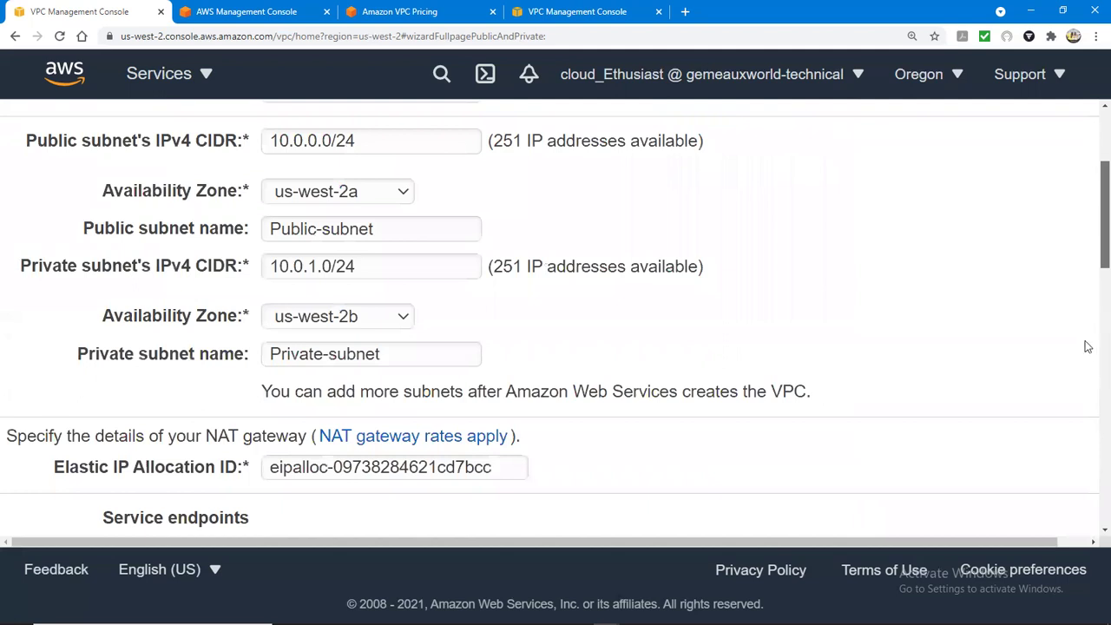
pyautogui.scroll(-5, 1088, 356)
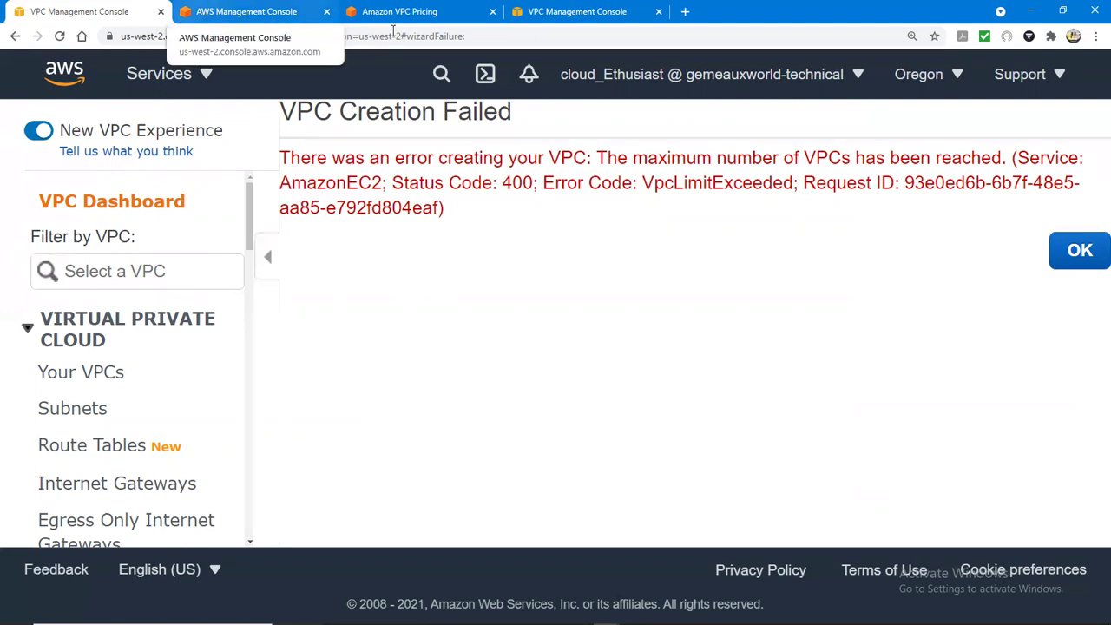
# Switch to the browser tab with the NAT gateway form, open the region's VPC list and reduce the page zoom to 110%
pyautogui.click(514, 16)
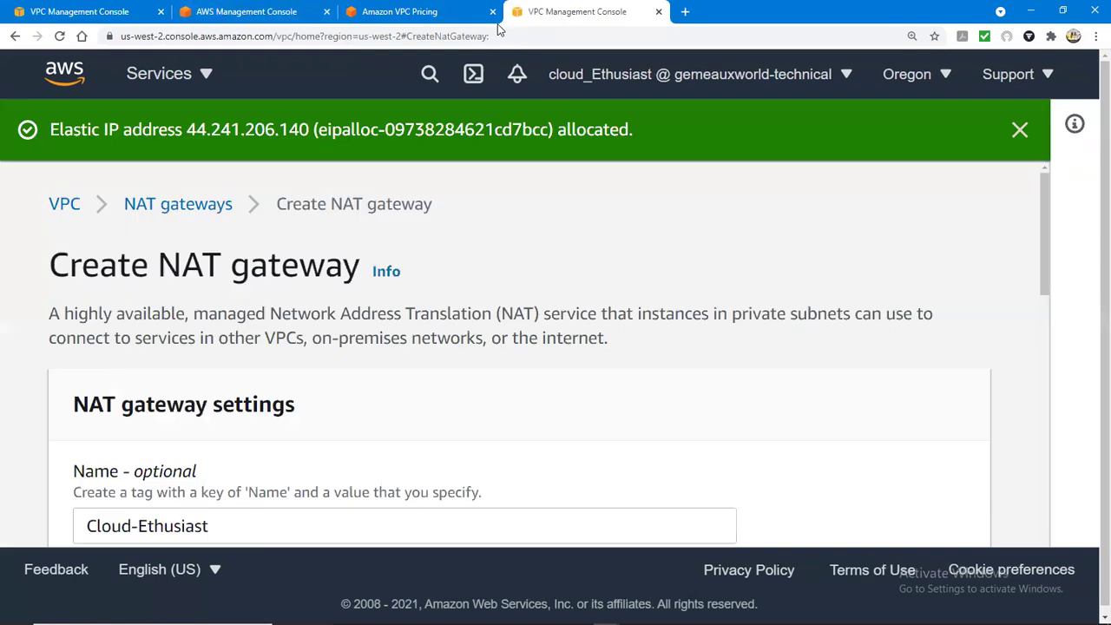
pyautogui.click(74, 209)
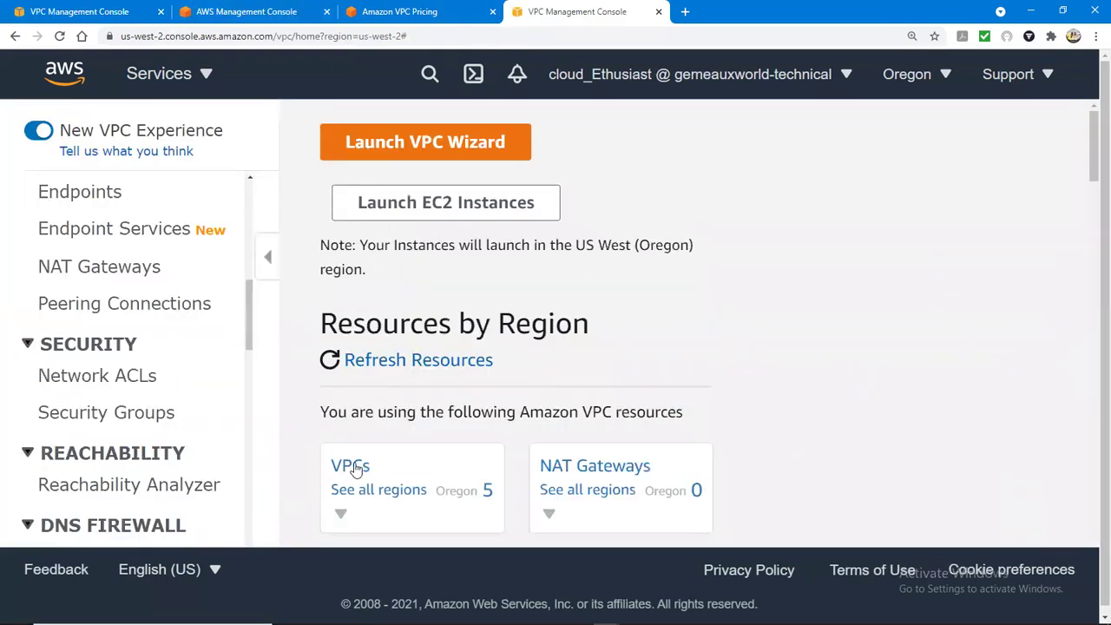
pyautogui.click(354, 468)
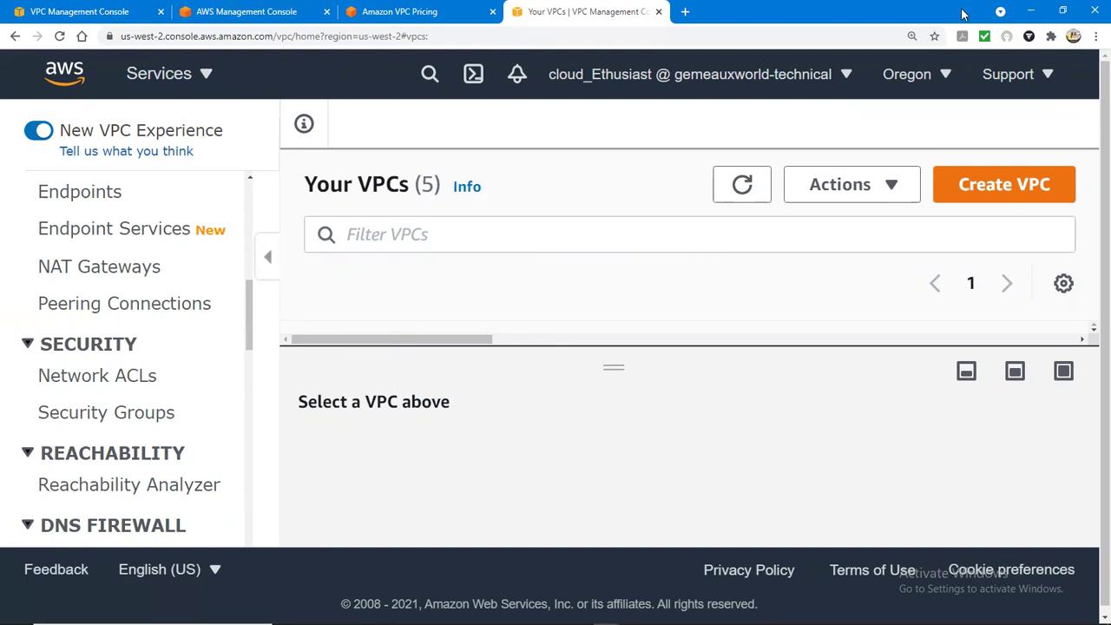
pyautogui.click(911, 36)
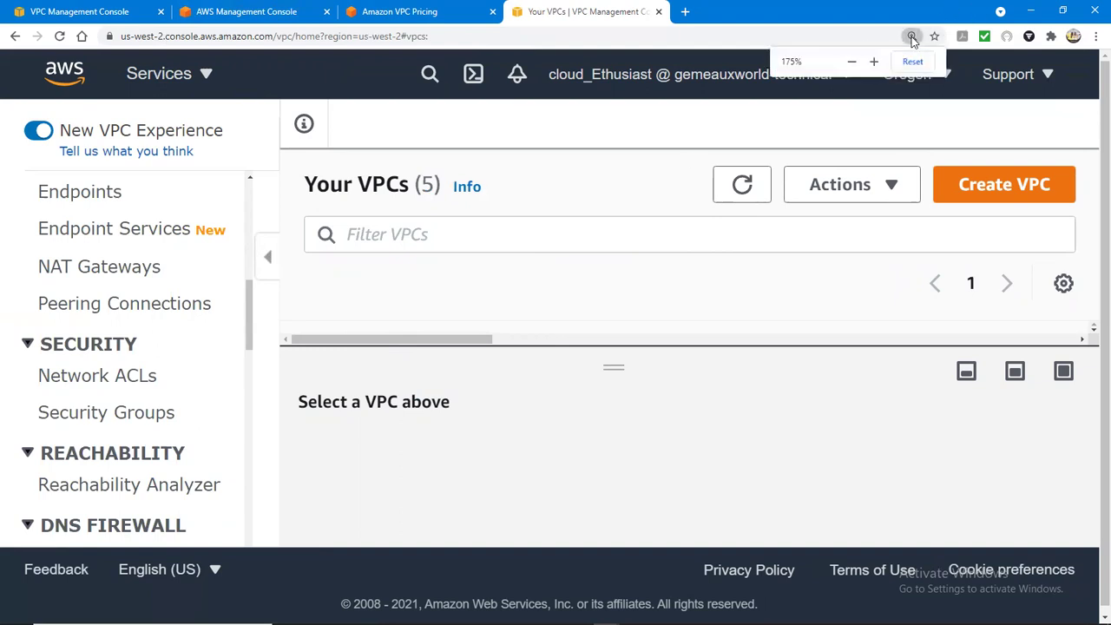
pyautogui.doubleClick(852, 63)
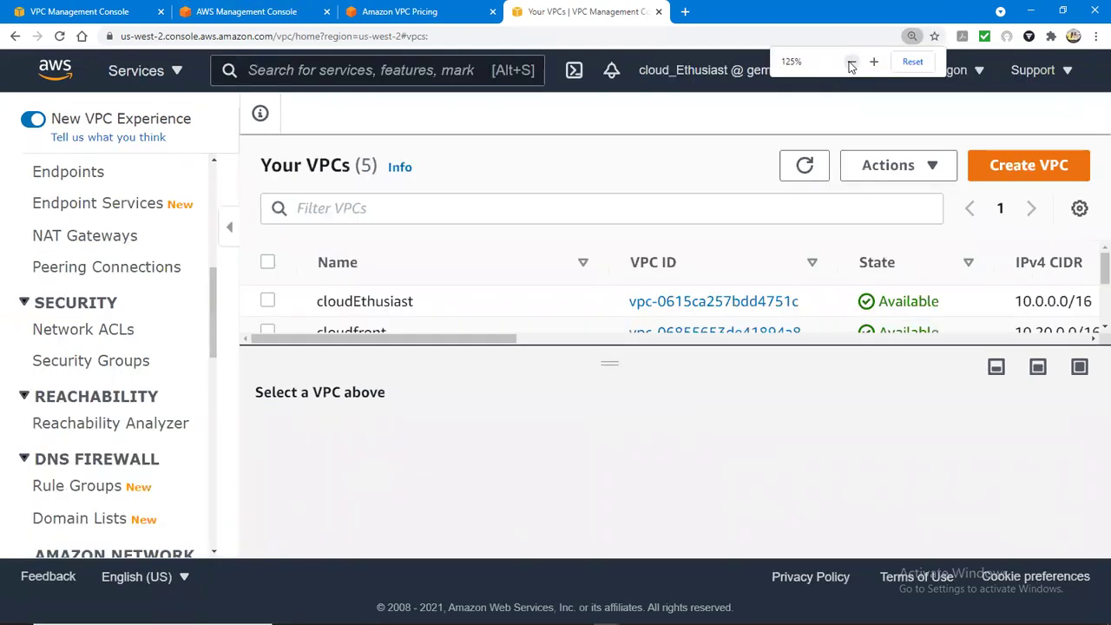
pyautogui.click(851, 63)
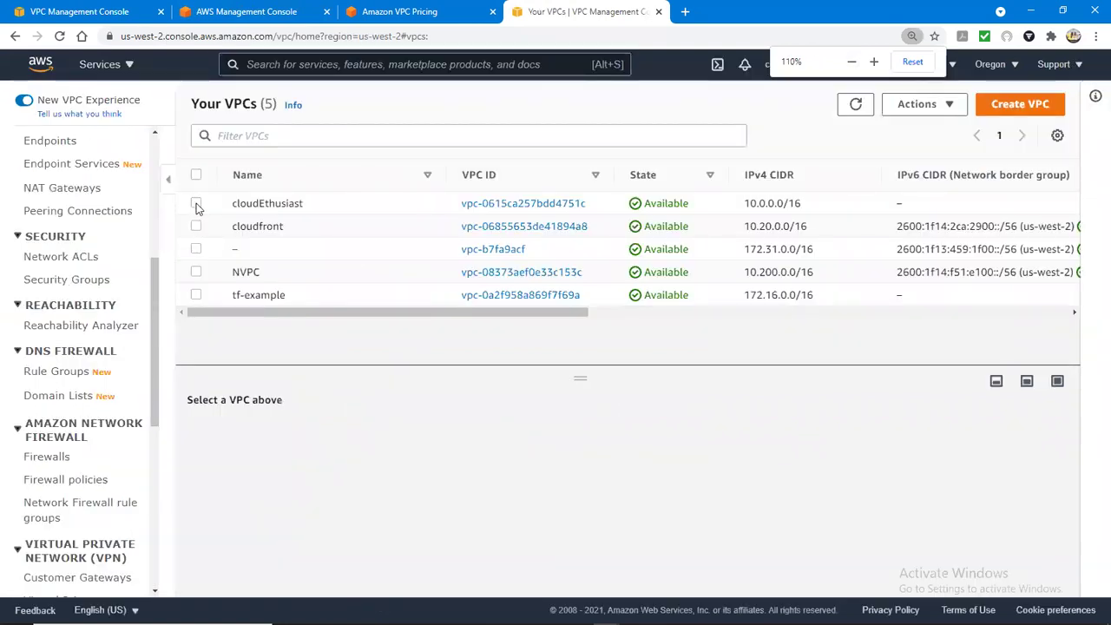
# Check the actions available for the cloudEthusiast and tf-example VPCs together, leaving only cloudEthusiast selected
pyautogui.click(197, 205)
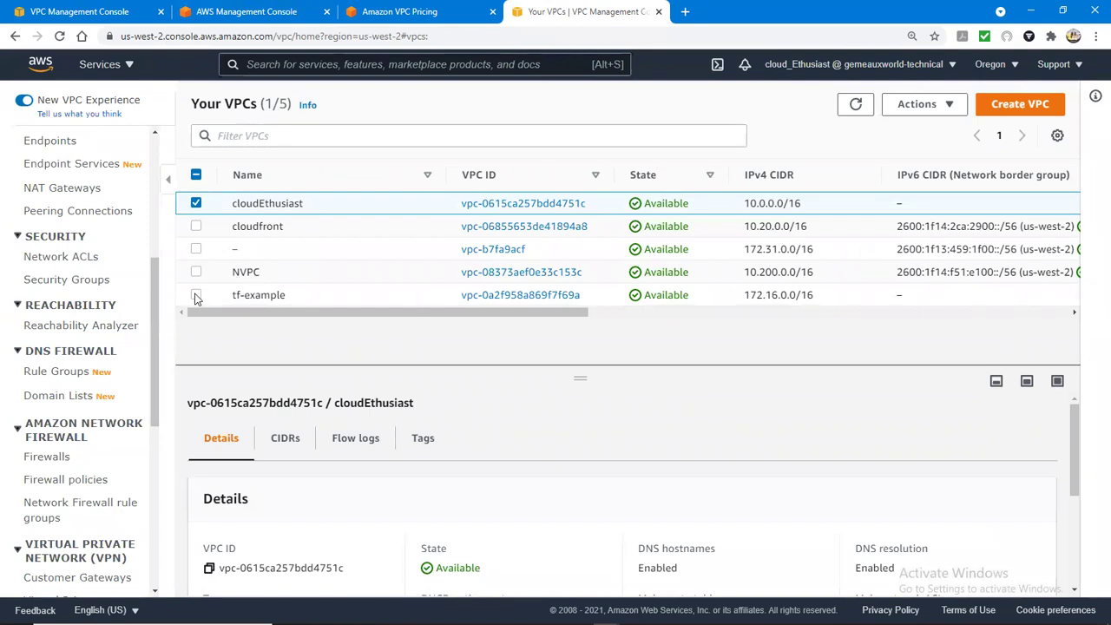
pyautogui.click(196, 296)
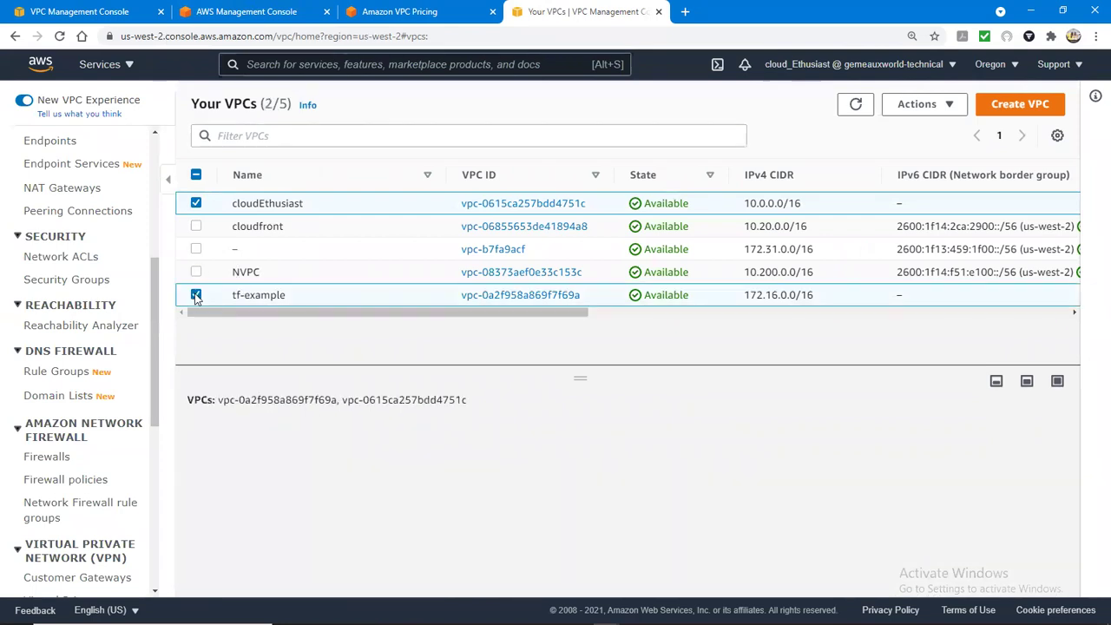
pyautogui.click(953, 106)
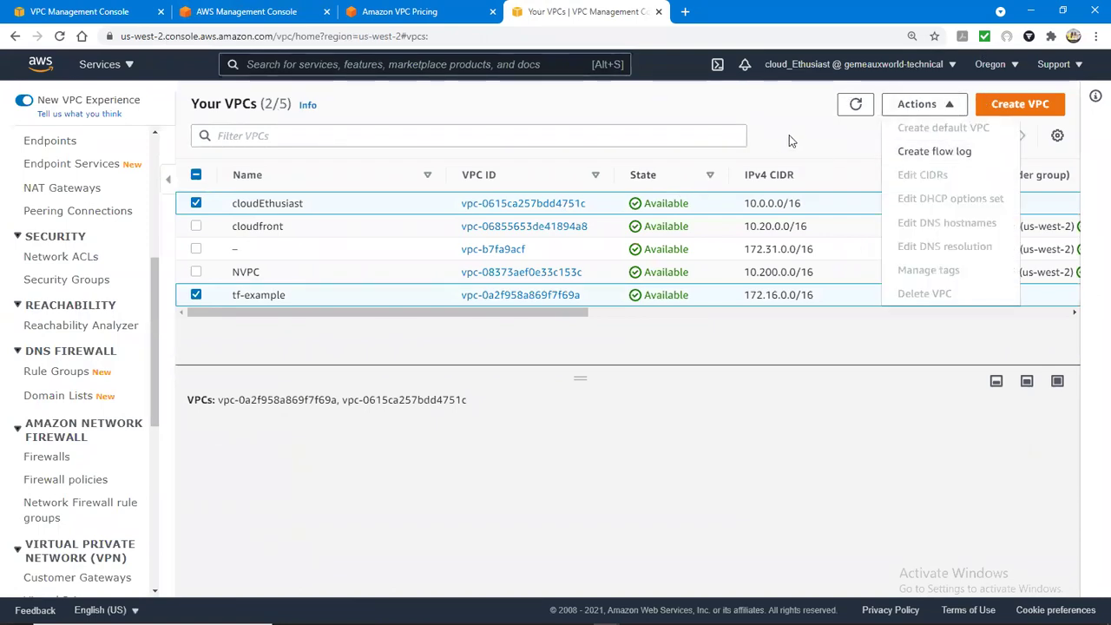
pyautogui.click(829, 142)
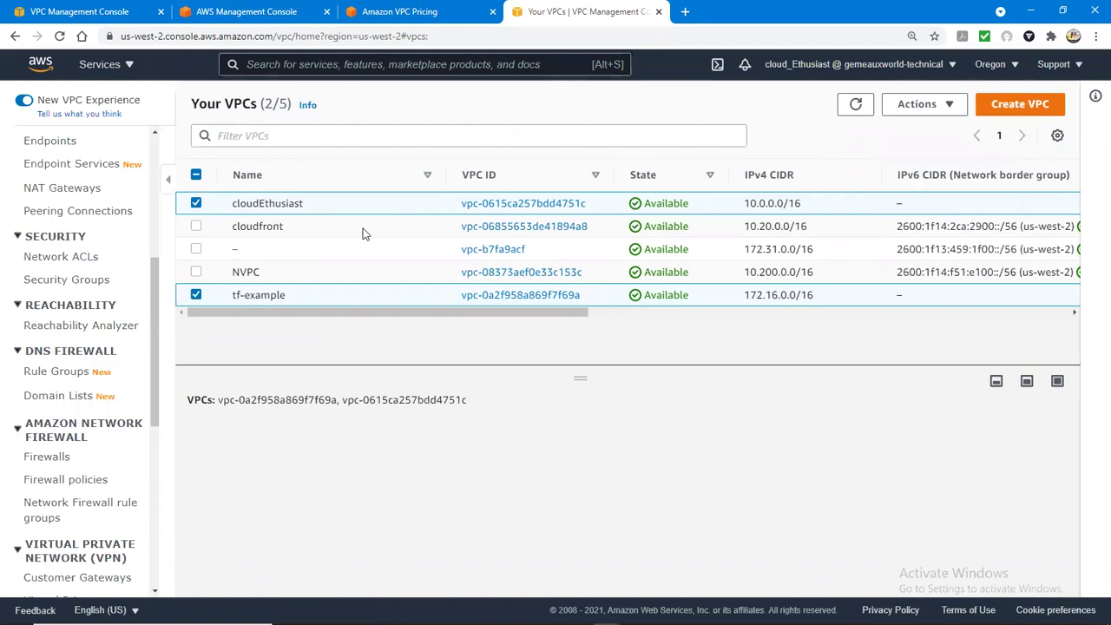
pyautogui.click(196, 295)
# Delete the selected cloudEthusiast VPC with its dependent resources, entering "delete" as the confirmation text
pyautogui.click(943, 106)
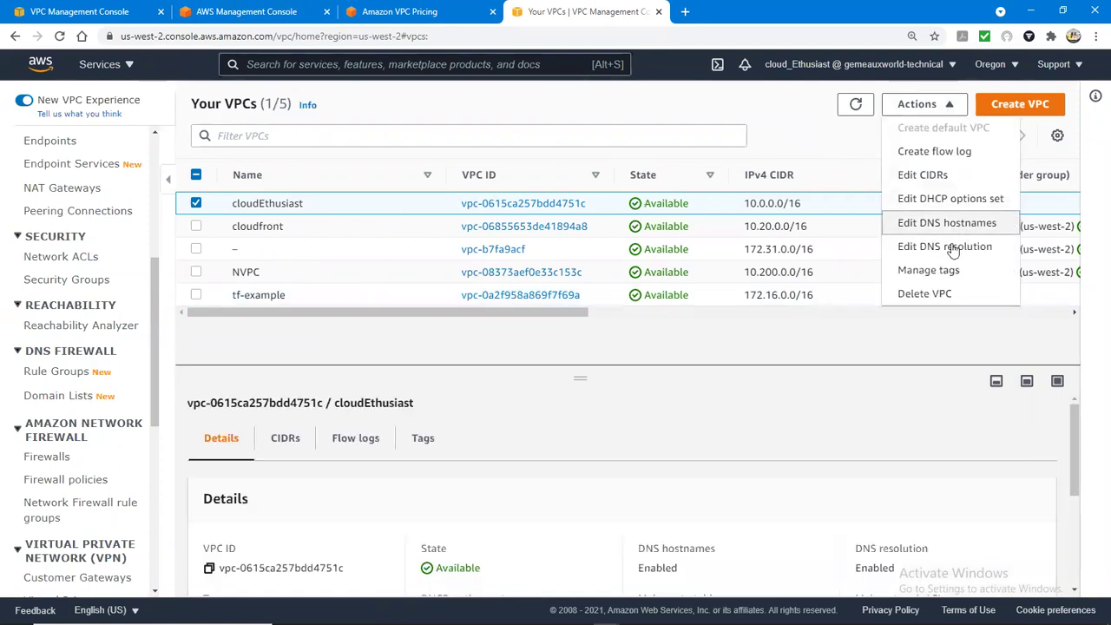
pyautogui.click(944, 294)
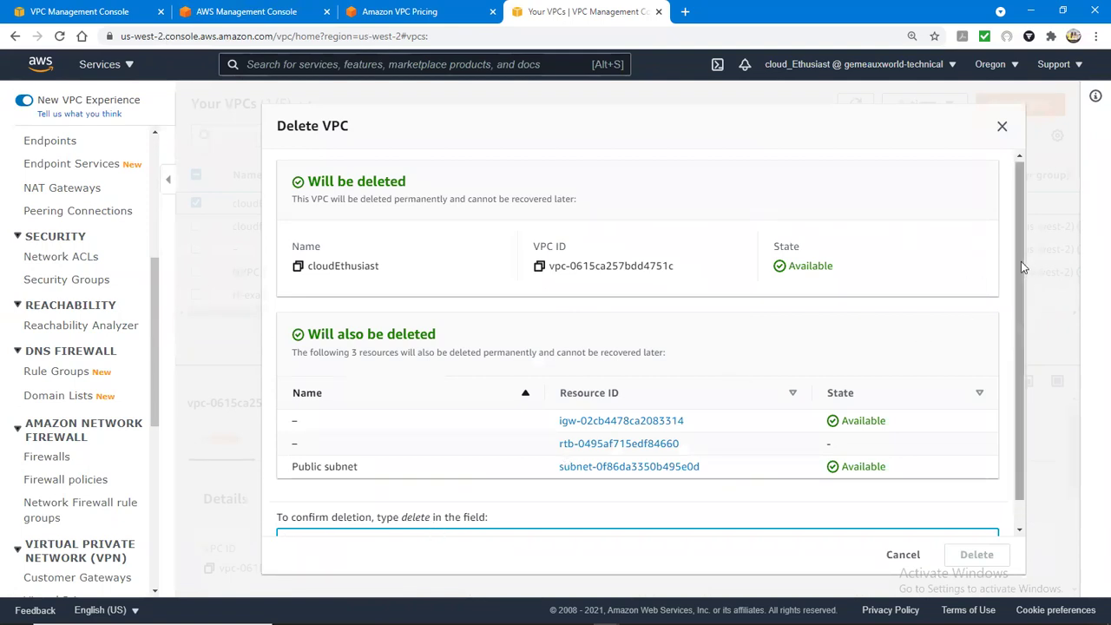
pyautogui.moveTo(1021, 261); pyautogui.dragTo(1023, 340)
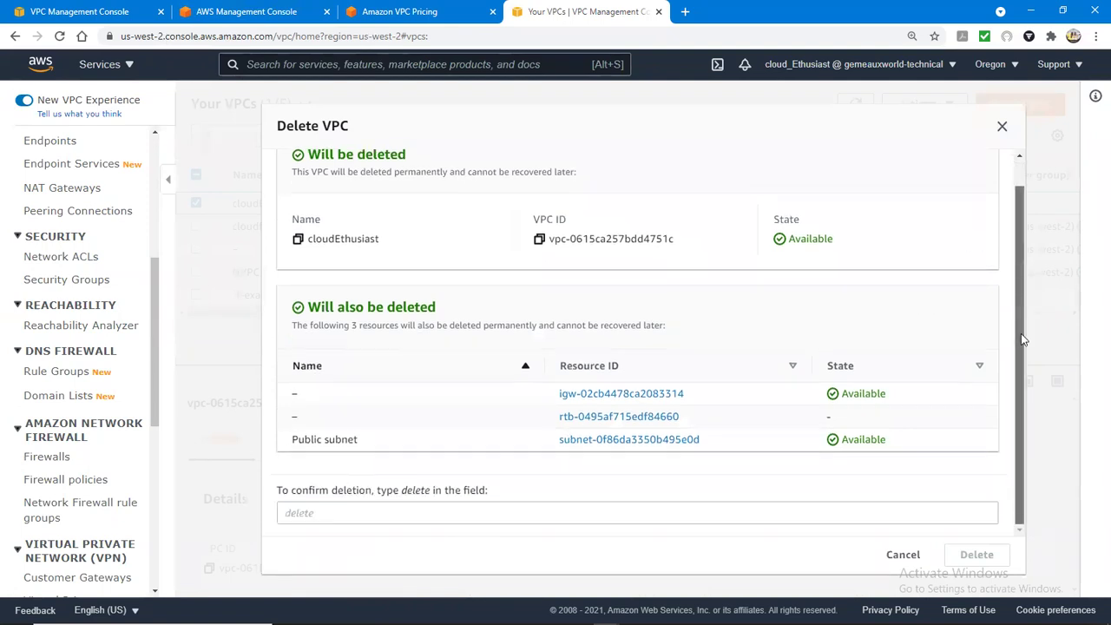
pyautogui.click(419, 511)
pyautogui.write('de')
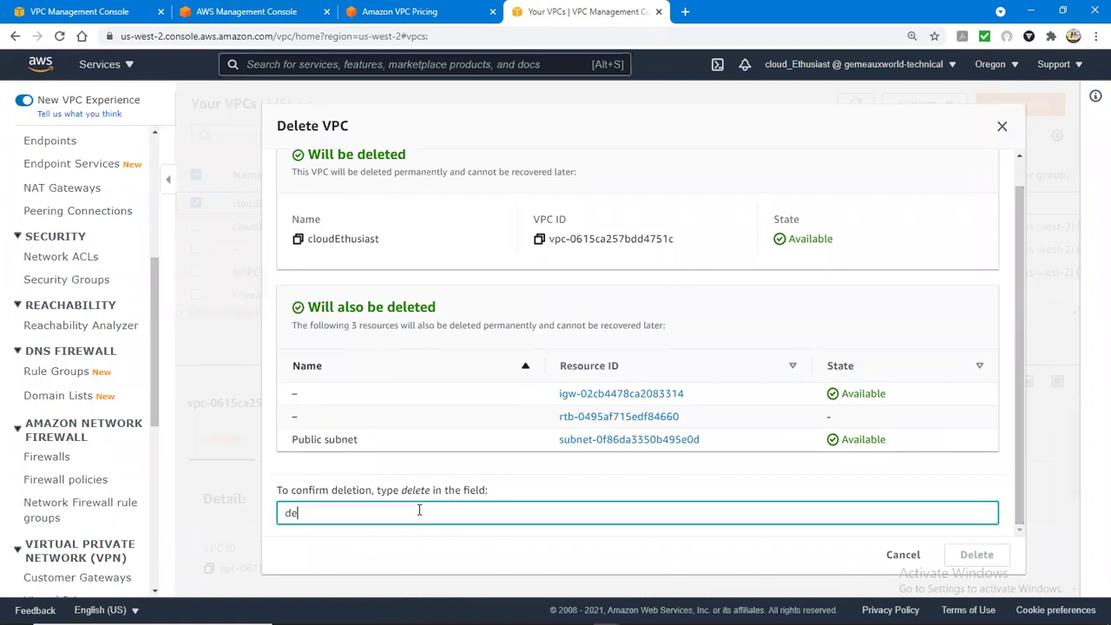
pyautogui.write('lete')
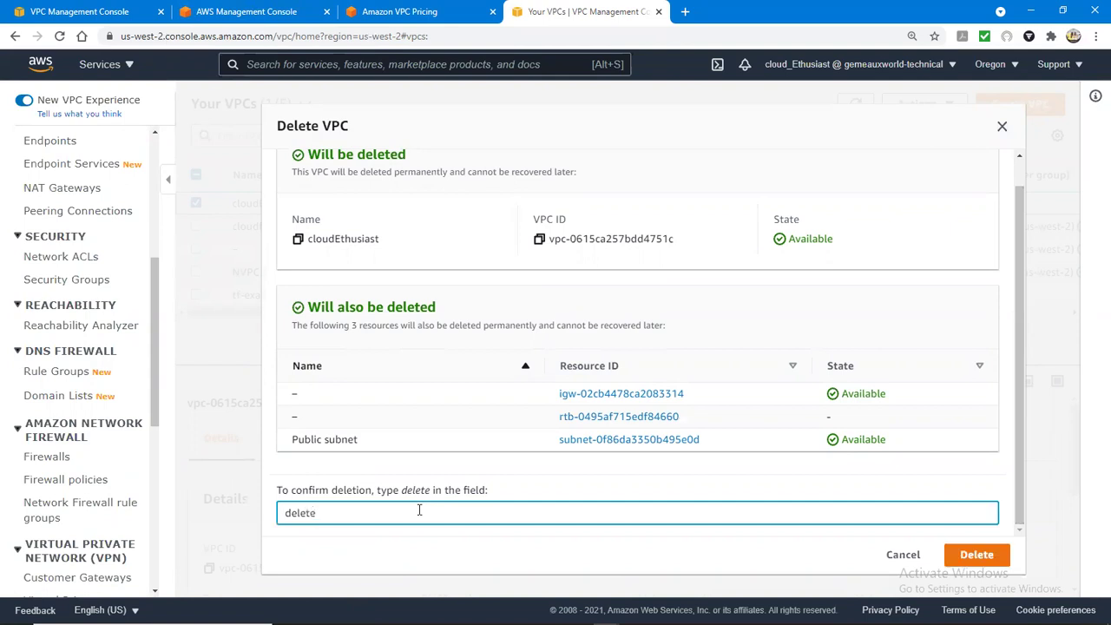
pyautogui.click(979, 557)
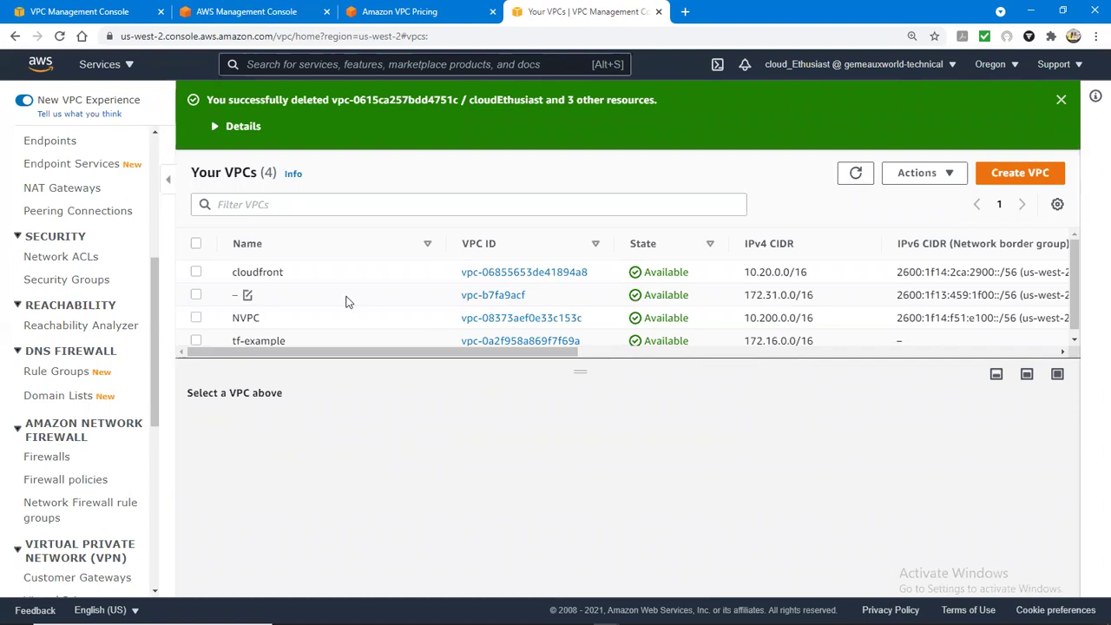
# Delete the NVPC VPC along with its dependent resources, entering "delete" as the confirmation text
pyautogui.click(195, 304)
pyautogui.click(194, 304)
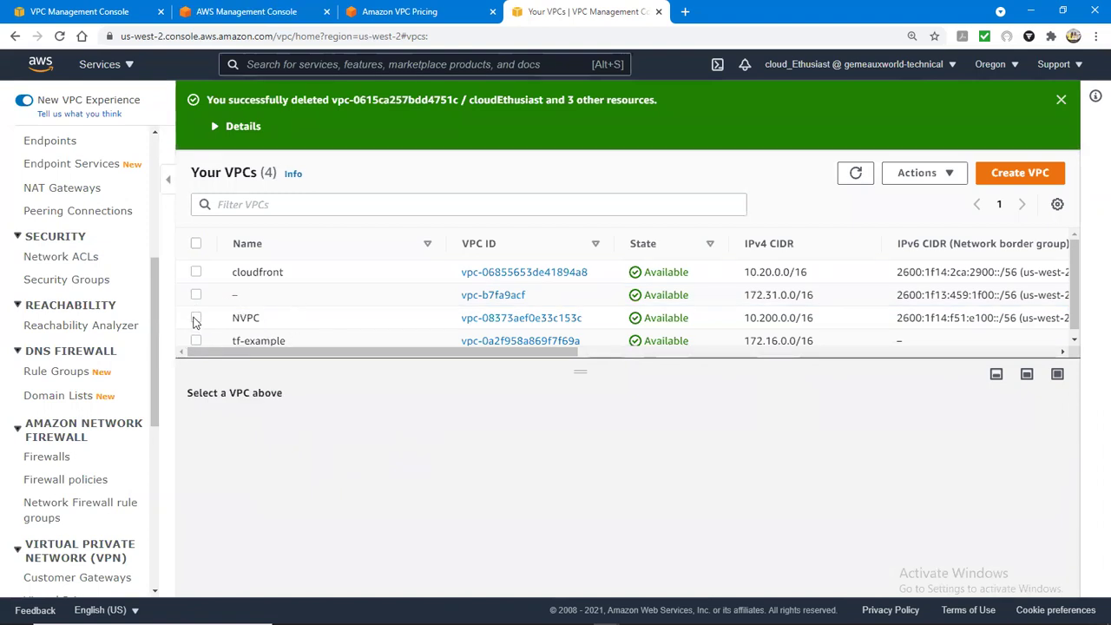
pyautogui.click(197, 319)
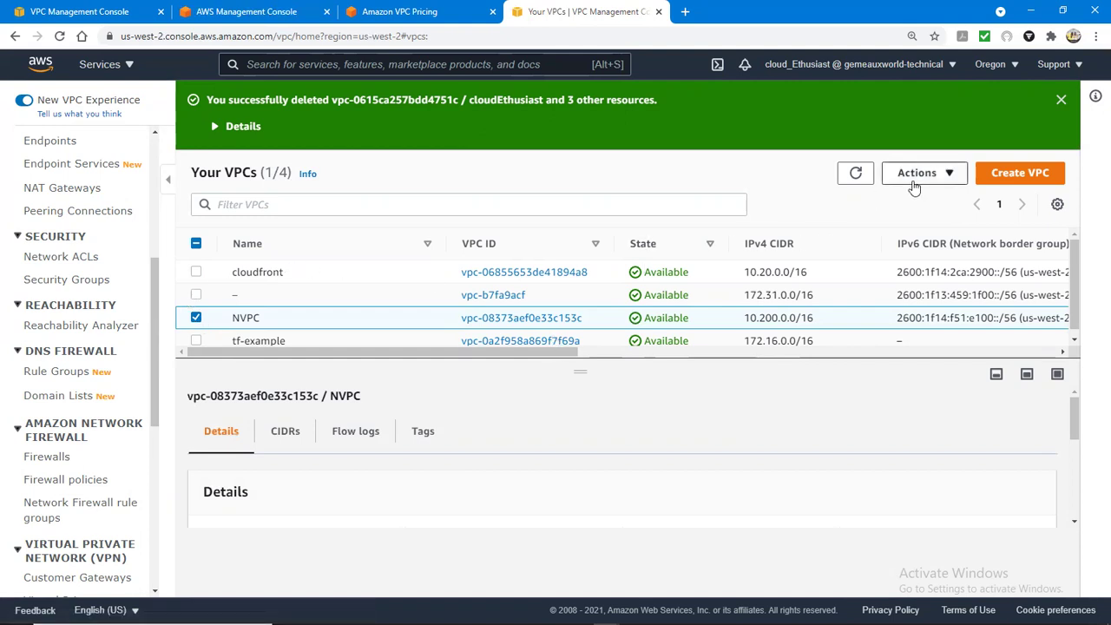
pyautogui.click(953, 173)
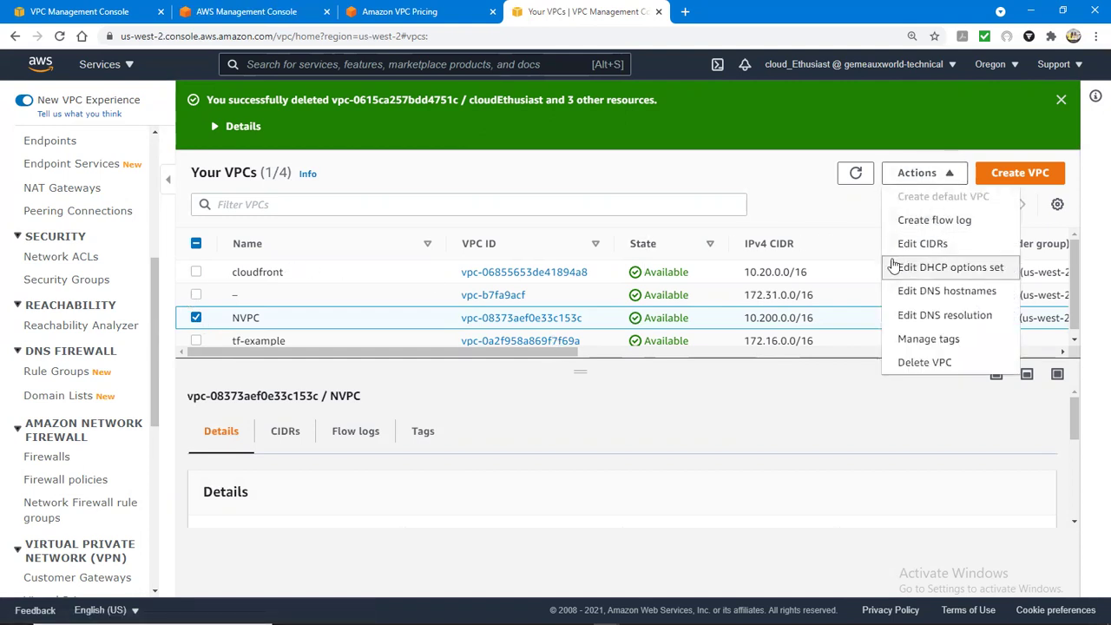
pyautogui.click(925, 362)
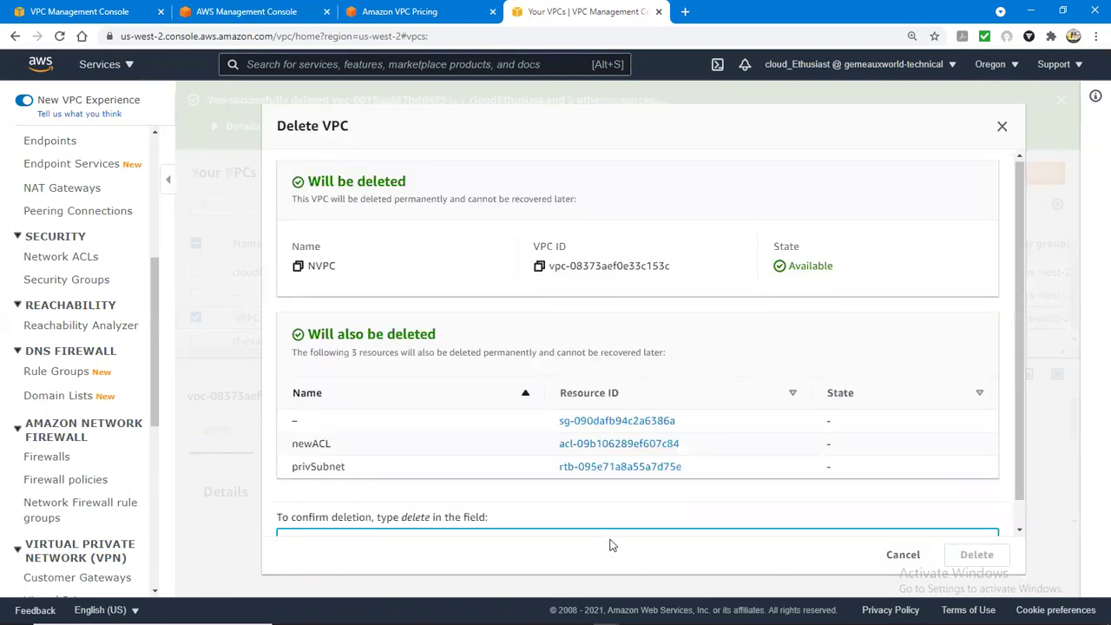
pyautogui.click(608, 553)
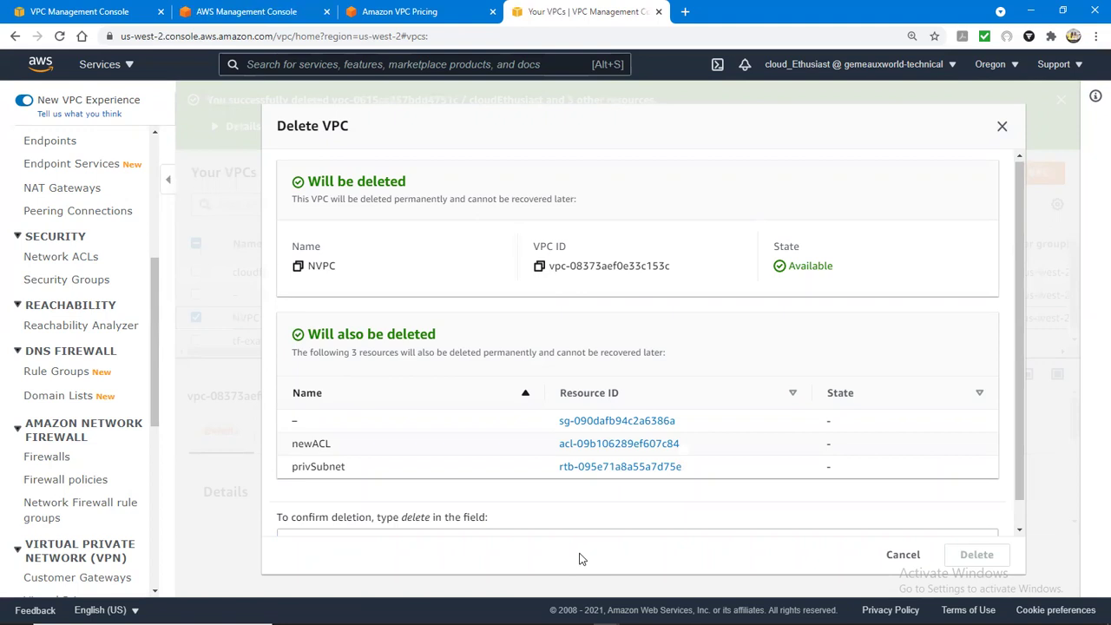
pyautogui.click(494, 533)
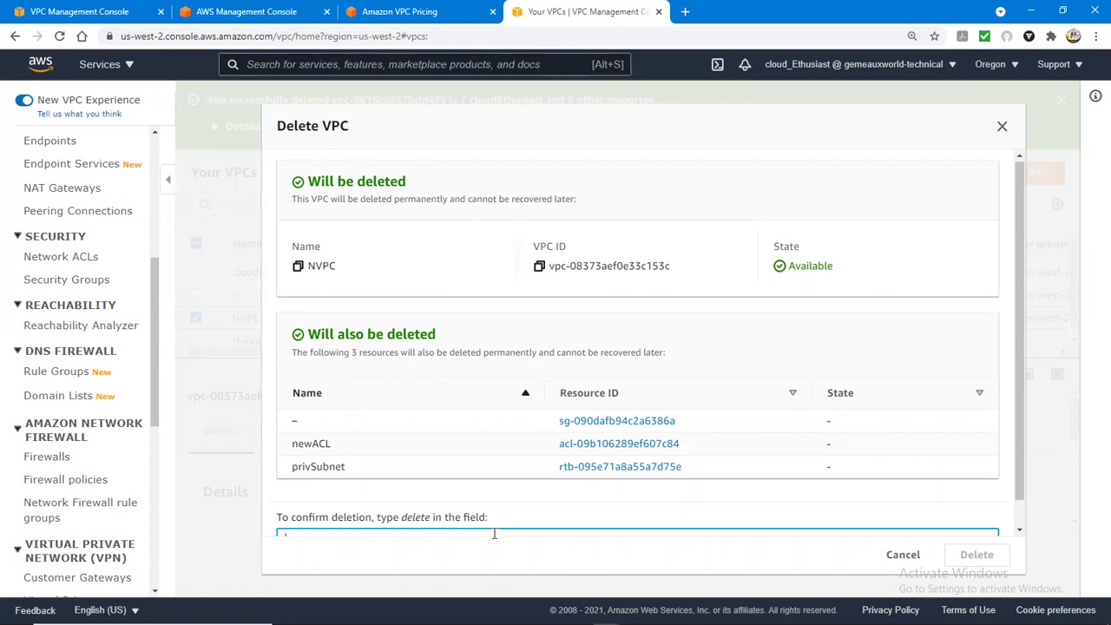
pyautogui.write('delete')
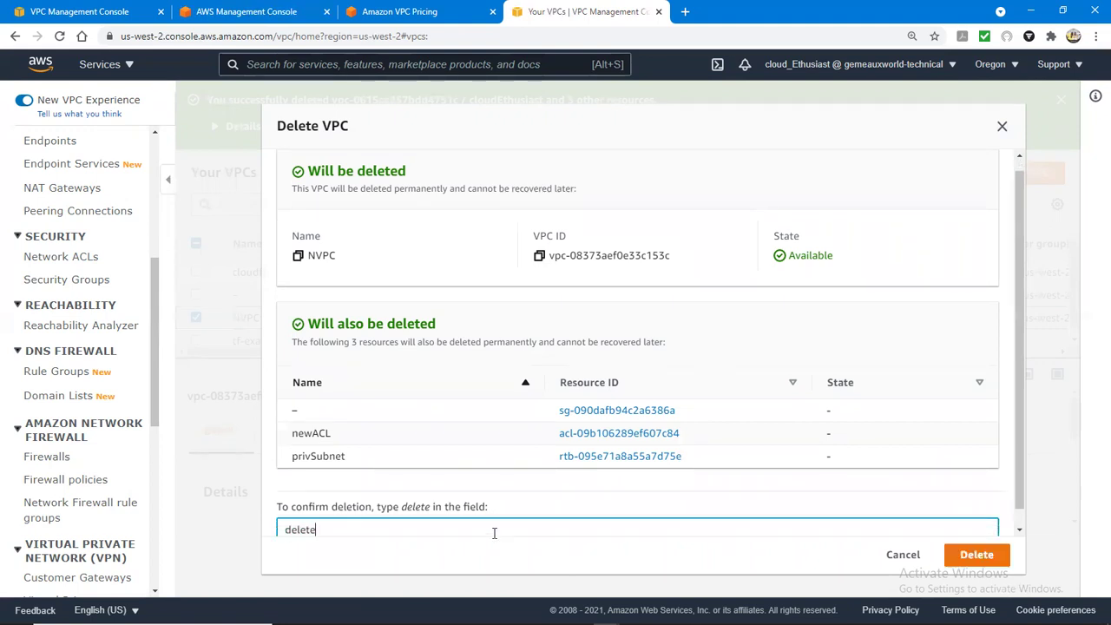
pyautogui.click(981, 556)
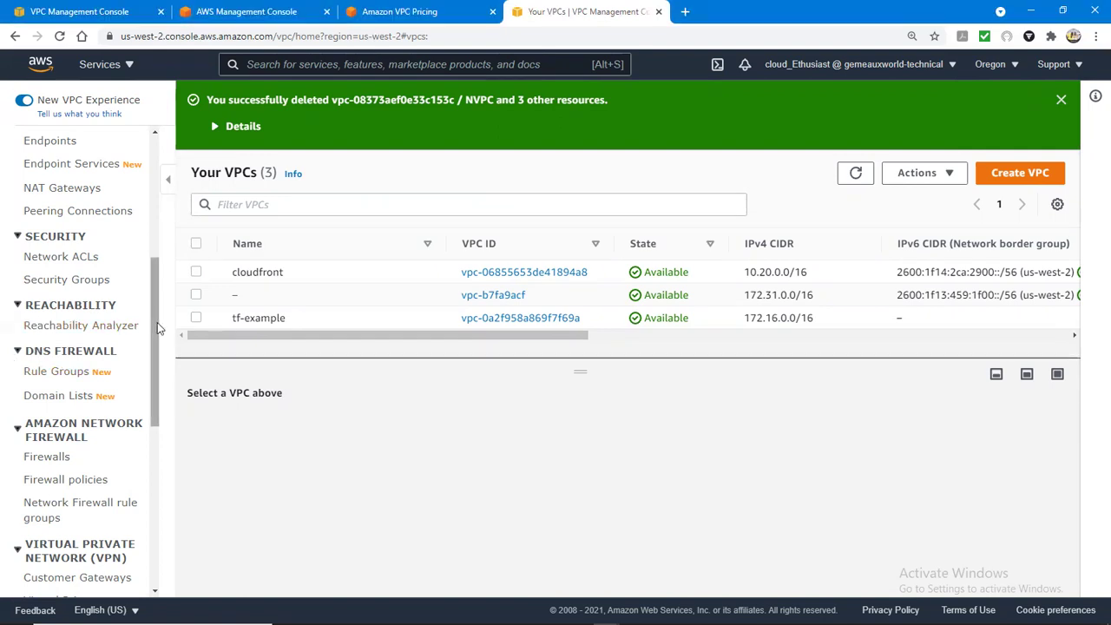
# Return to the browser tab with the failed VPC creation, dismiss the failure and restart the wizard with the VPC with Public and Private Subnets configuration
pyautogui.moveTo(158, 328); pyautogui.dragTo(117, 95)
pyautogui.hotkey('ctrl', '1')
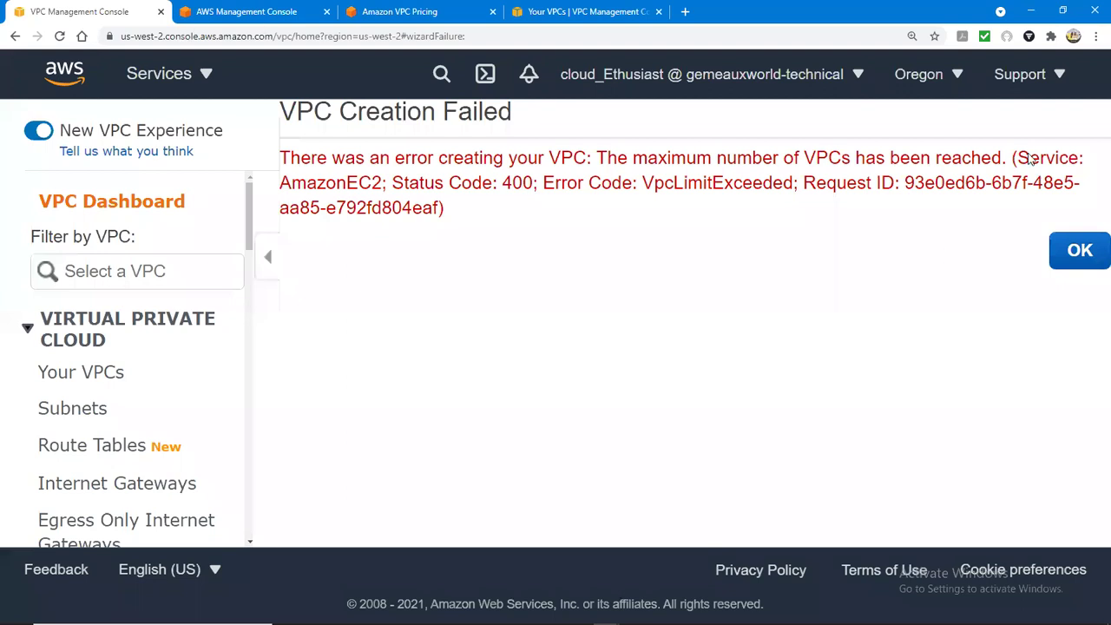
pyautogui.hotkey('ctrl', '-')
pyautogui.hotkey('ctrl', '-')
pyautogui.hotkey('ctrl', '-')
pyautogui.hotkey('ctrl', '-')
pyautogui.click(1087, 164)
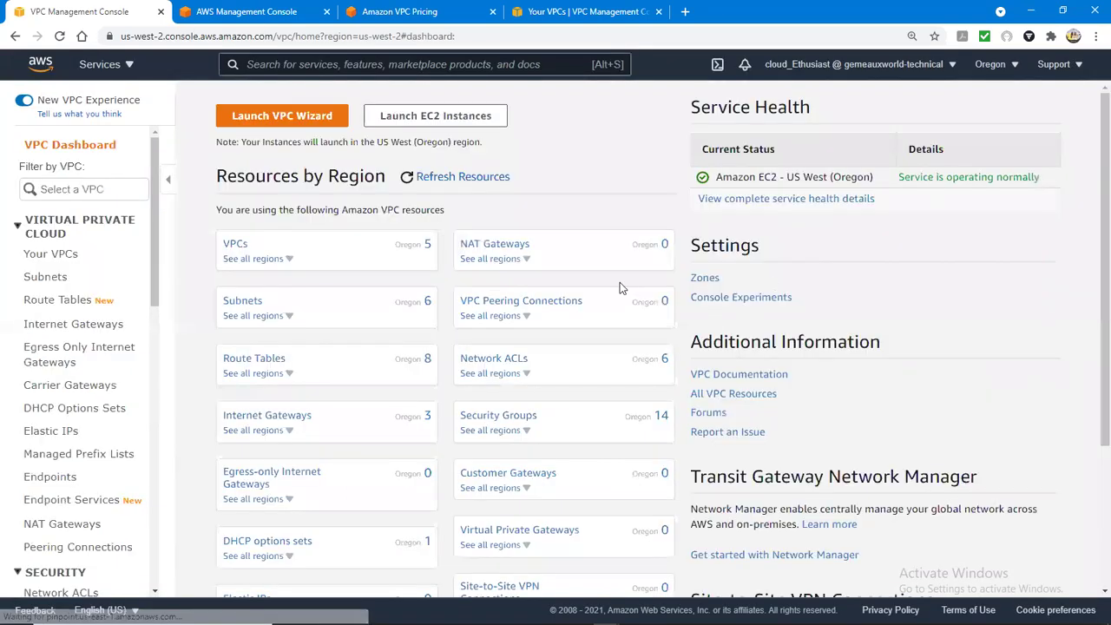
pyautogui.click(299, 120)
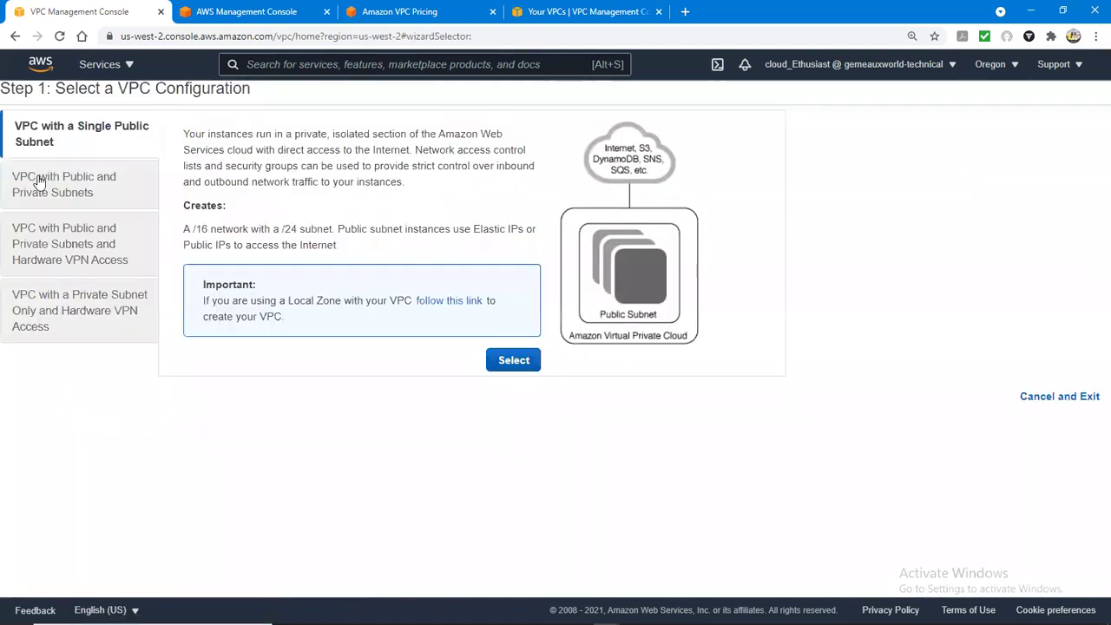
pyautogui.click(38, 180)
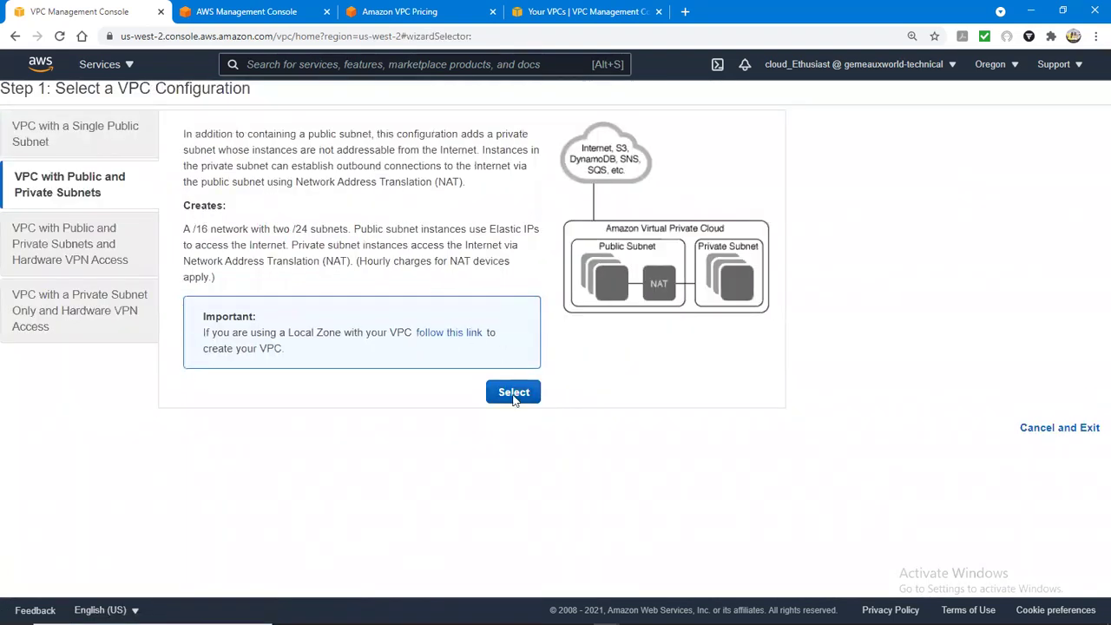
pyautogui.click(514, 394)
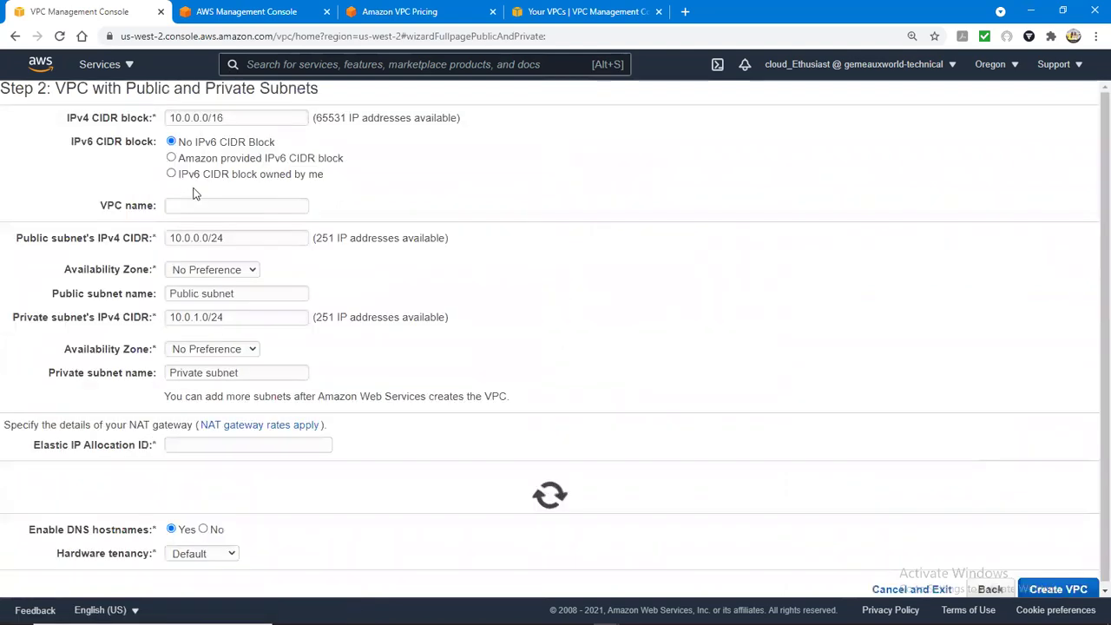
# Name the VPC cloudethu and set the availability zones to us-west-2a for the public subnet and us-west-2b for the private subnet
pyautogui.click(244, 206)
pyautogui.write('cloudethu')
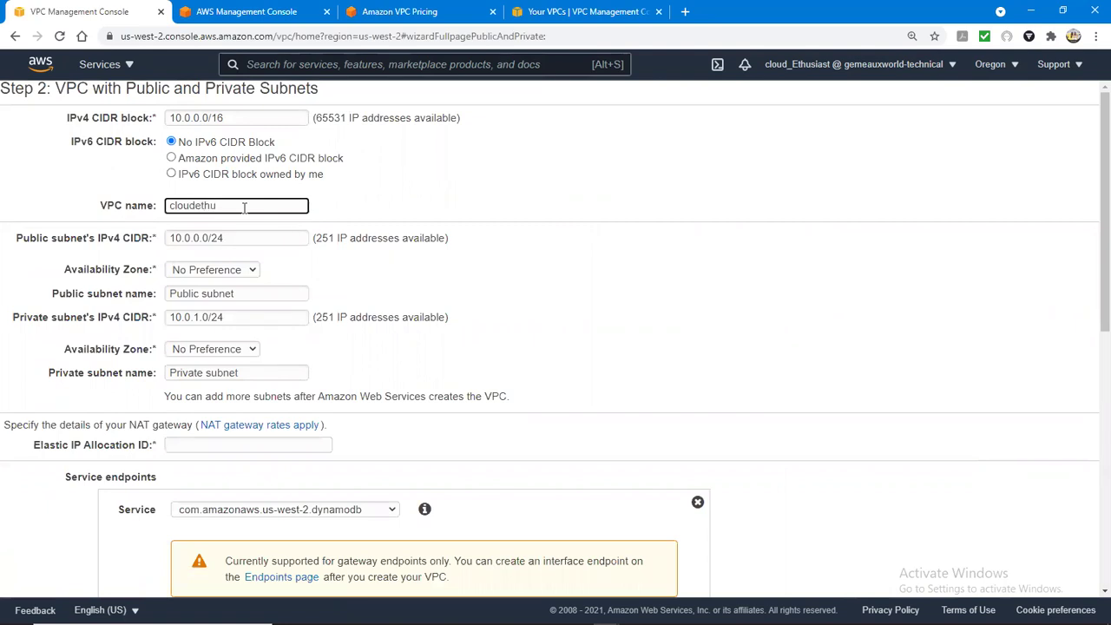
pyautogui.click(233, 271)
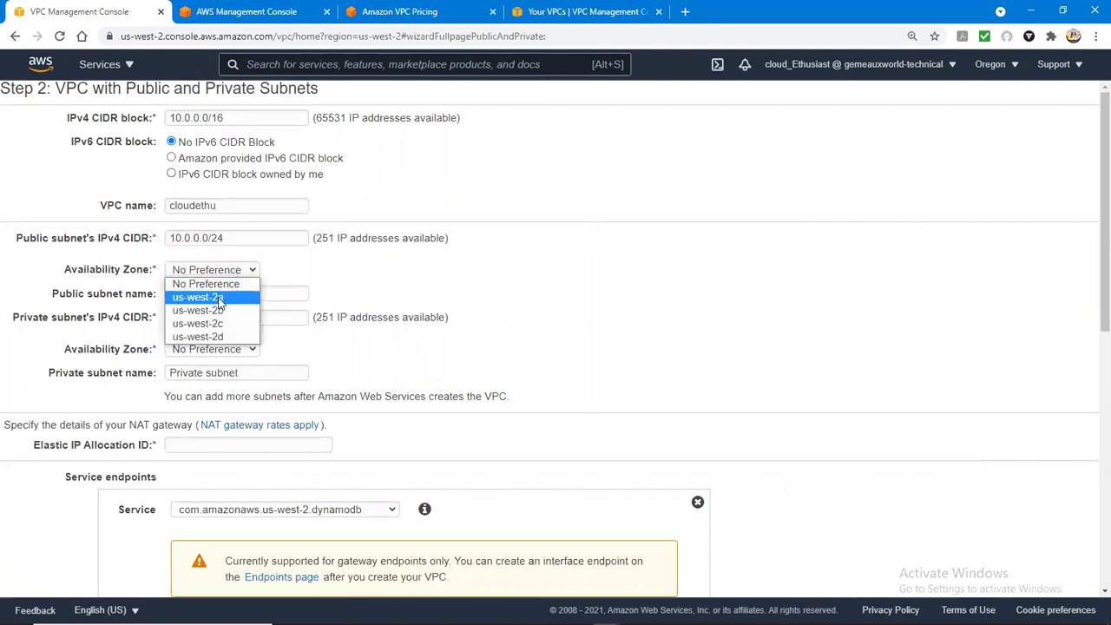
pyautogui.click(222, 298)
pyautogui.click(224, 352)
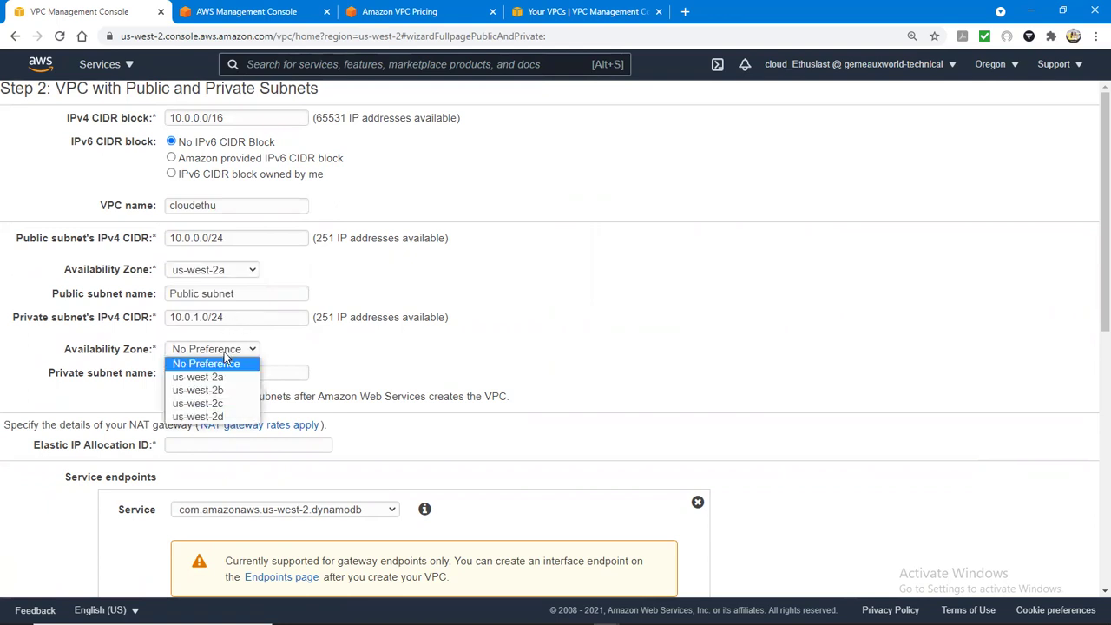
pyautogui.click(220, 390)
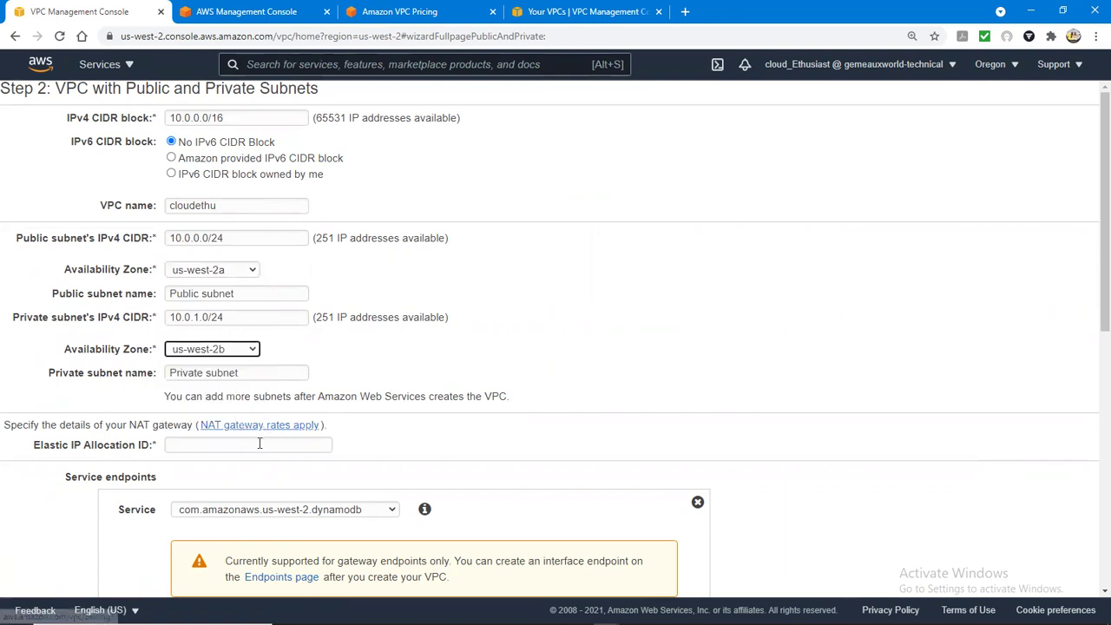
pyautogui.click(224, 444)
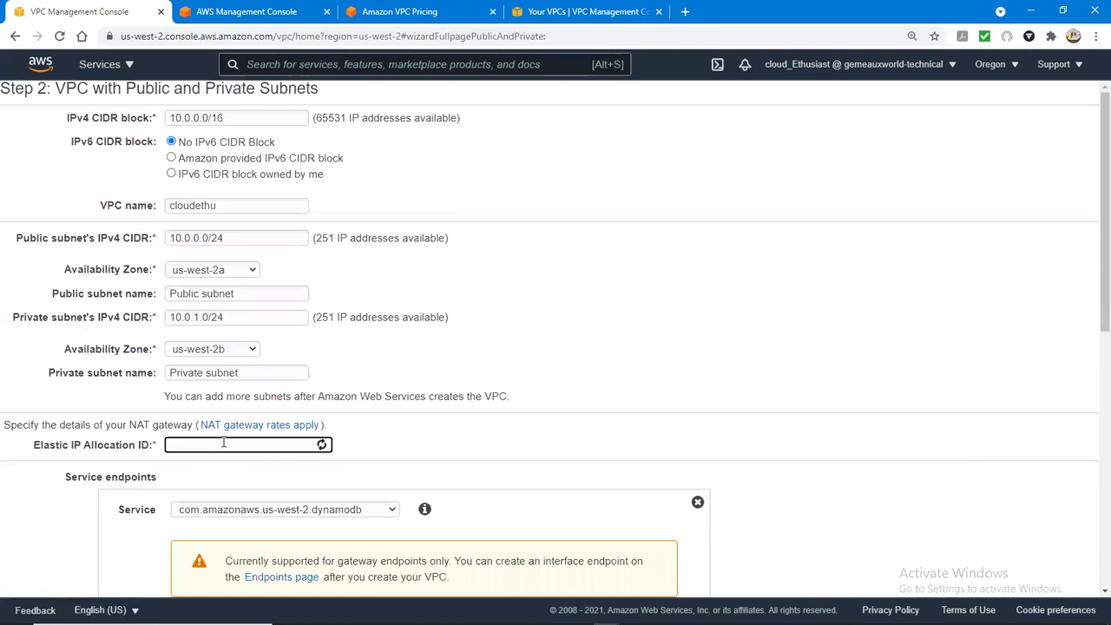
pyautogui.click(230, 493)
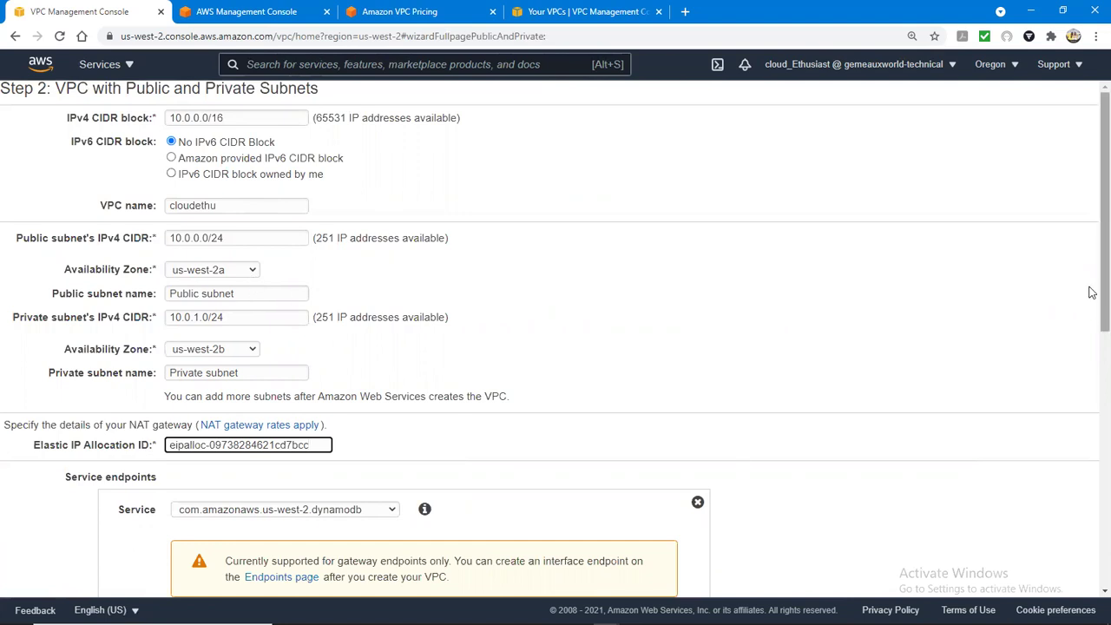
pyautogui.scroll(-2, 1092, 477)
pyautogui.scroll(-3, 1093, 476)
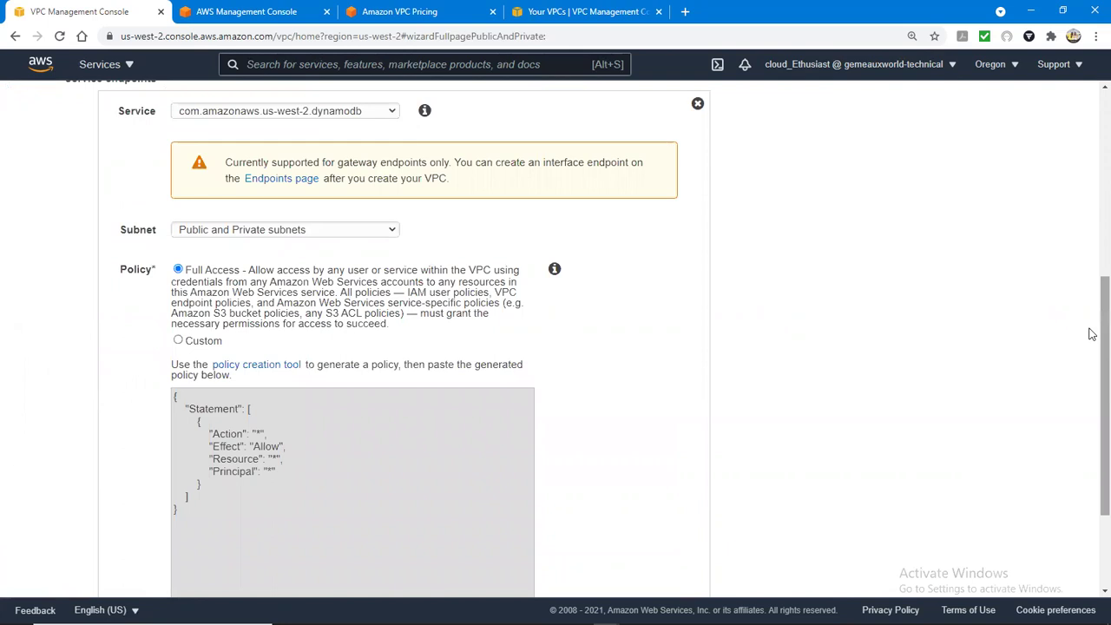
pyautogui.scroll(-1, 1092, 449)
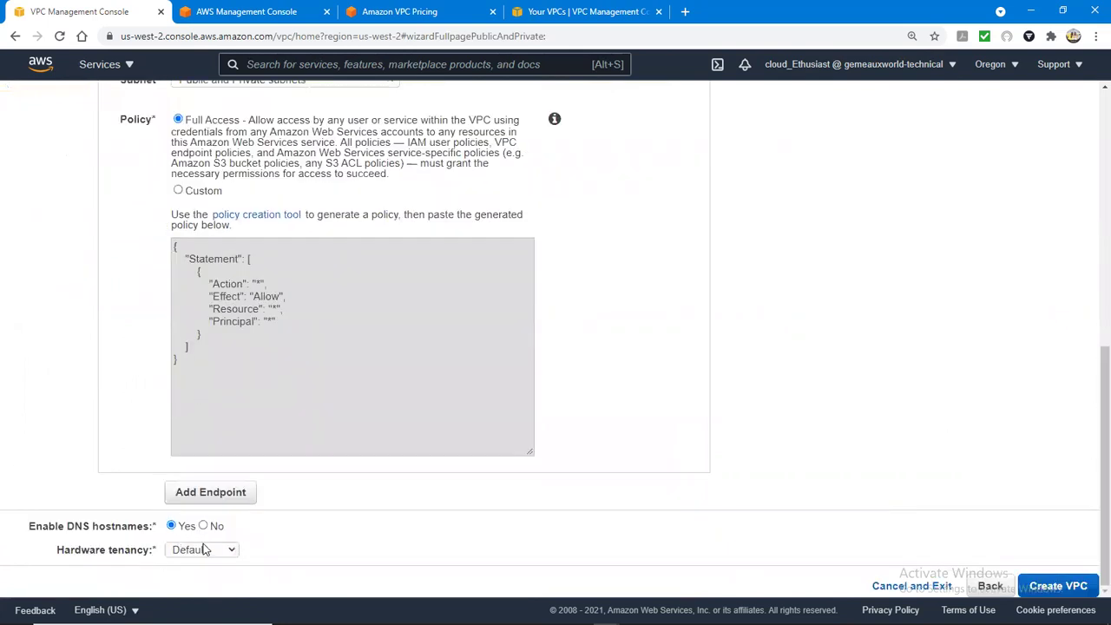
pyautogui.click(203, 525)
pyautogui.click(172, 526)
pyautogui.click(1059, 586)
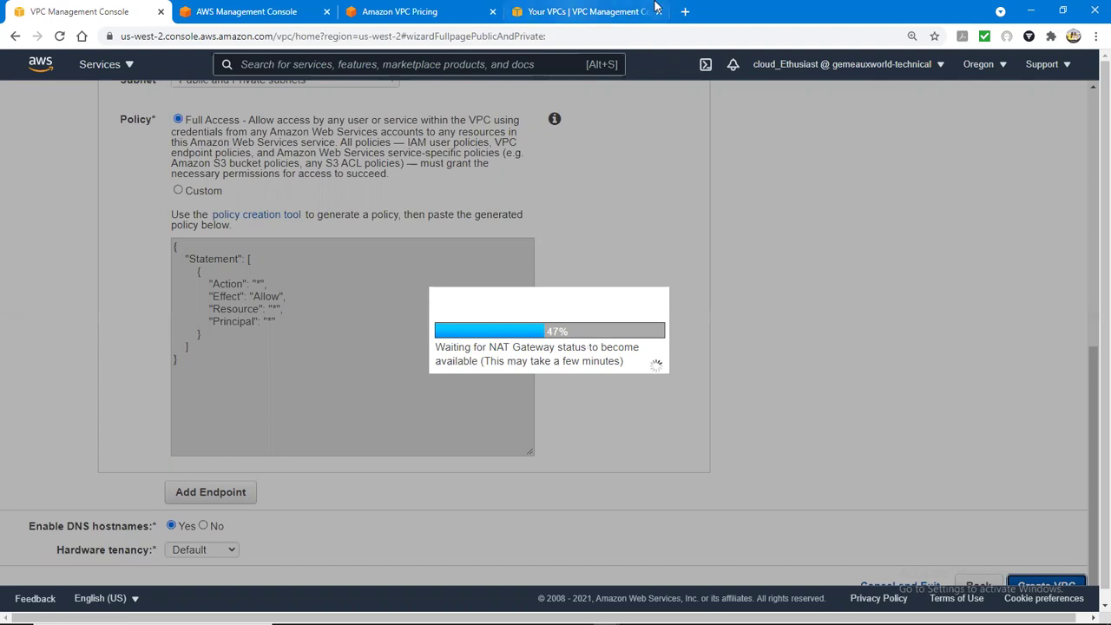
# Check the VPC creation progress in the wizard tab and reload the region's VPC list in the other tab
pyautogui.click(590, 10)
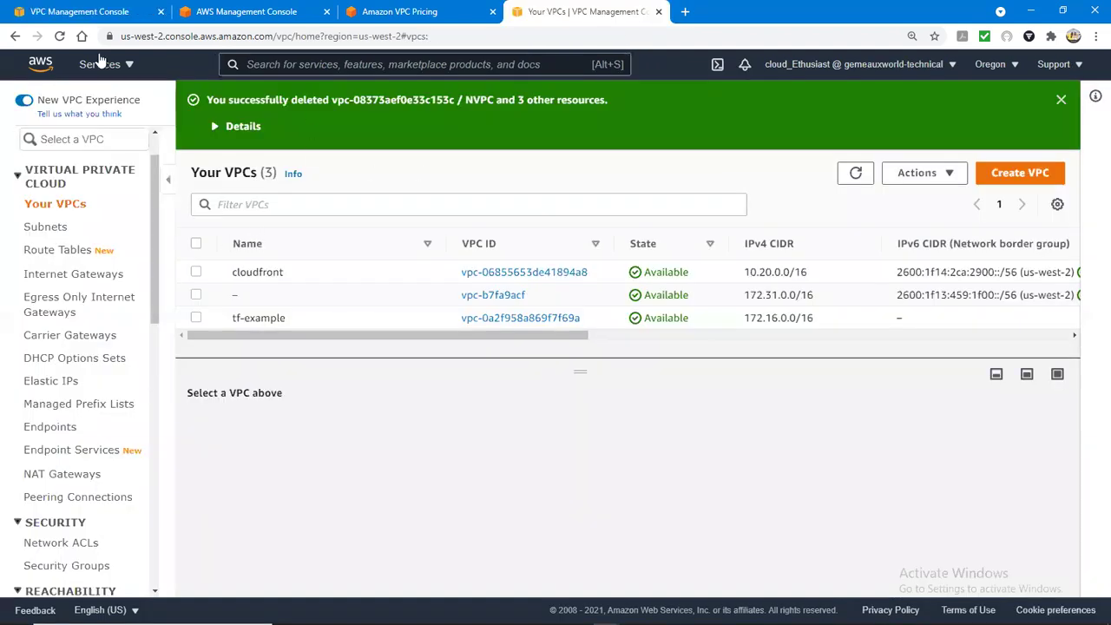
pyautogui.click(59, 35)
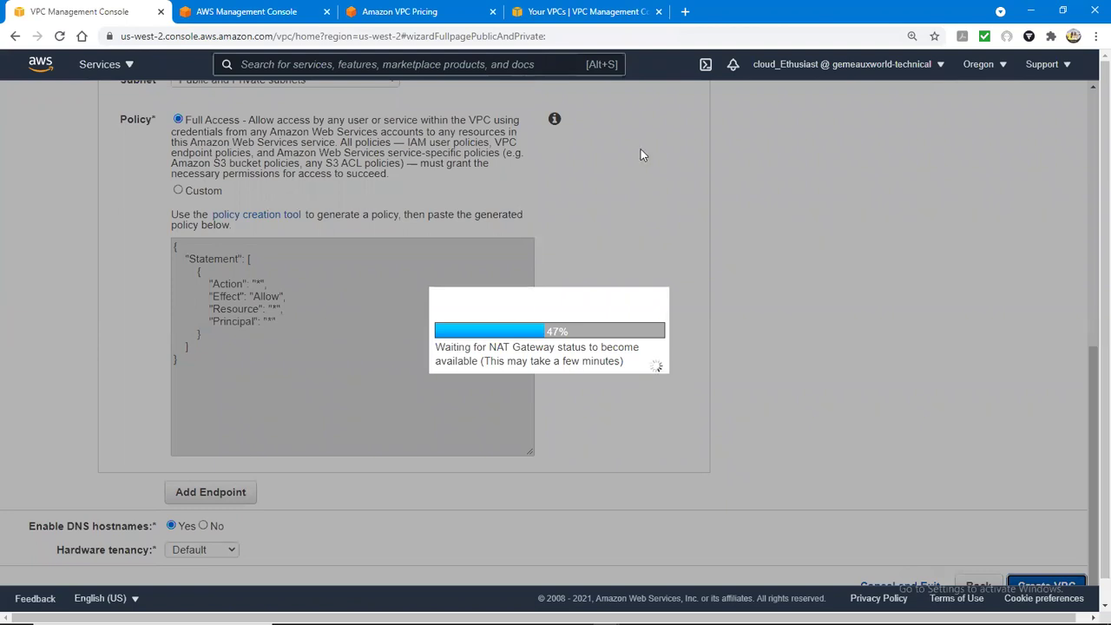
pyautogui.click(615, 21)
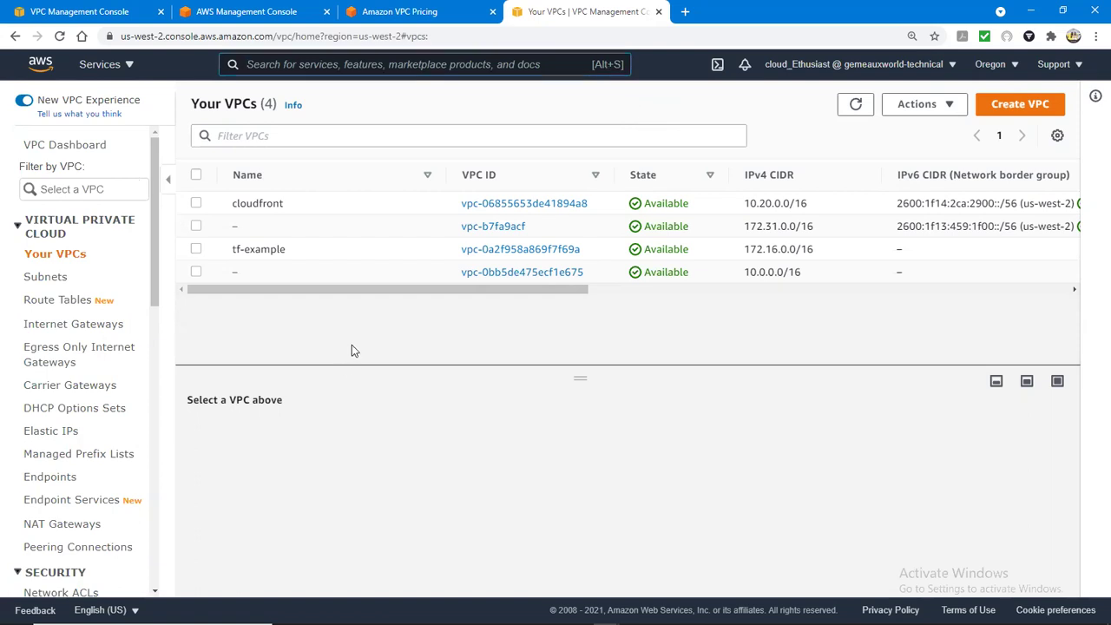
pyautogui.click(13, 18)
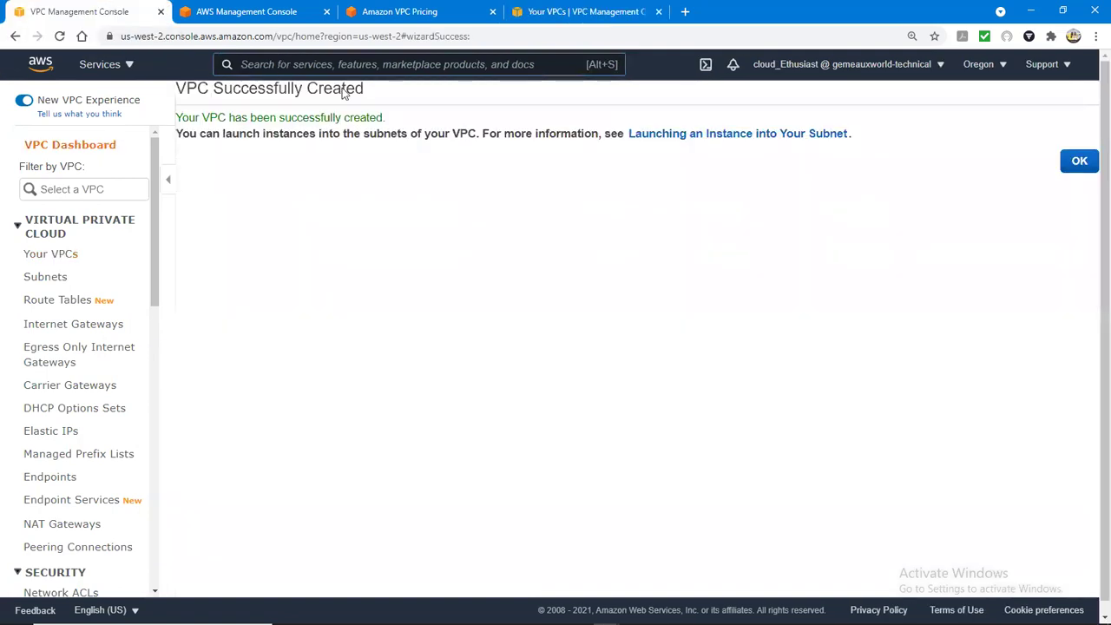
pyautogui.hotkey('ctrl', '4')
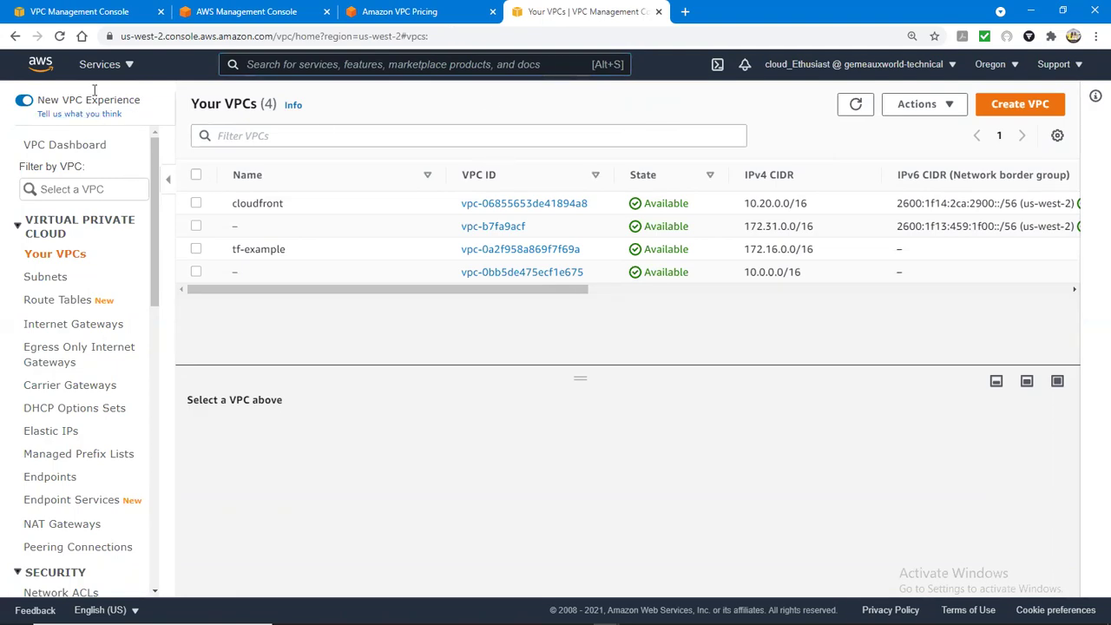
pyautogui.click(59, 38)
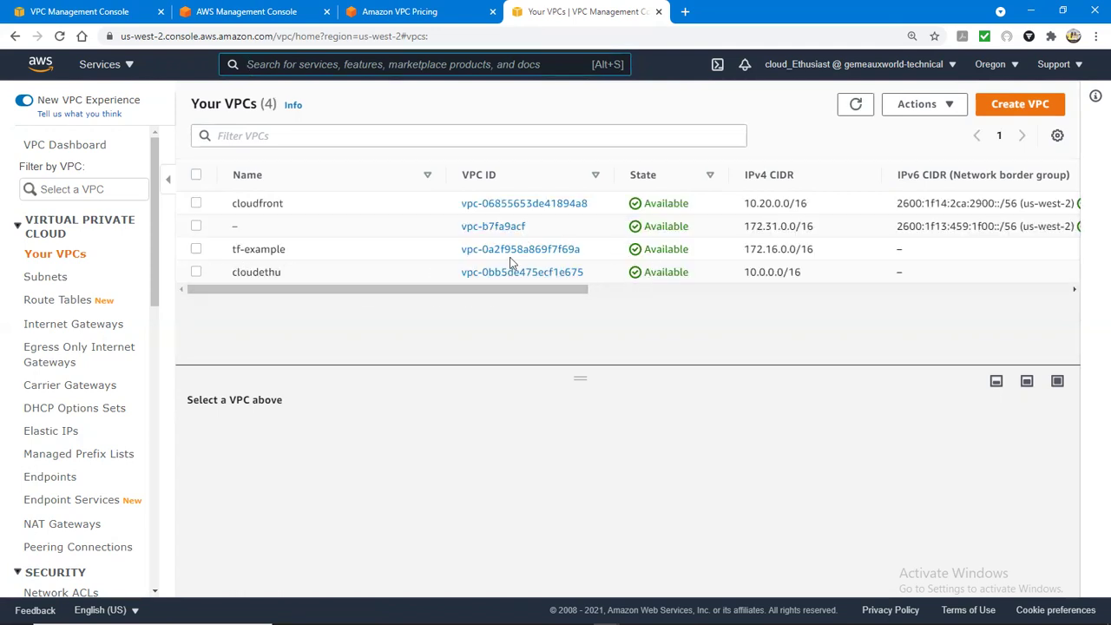
# Select the cloudethu VPC and review its details, including the main route table and network ACL
pyautogui.click(196, 272)
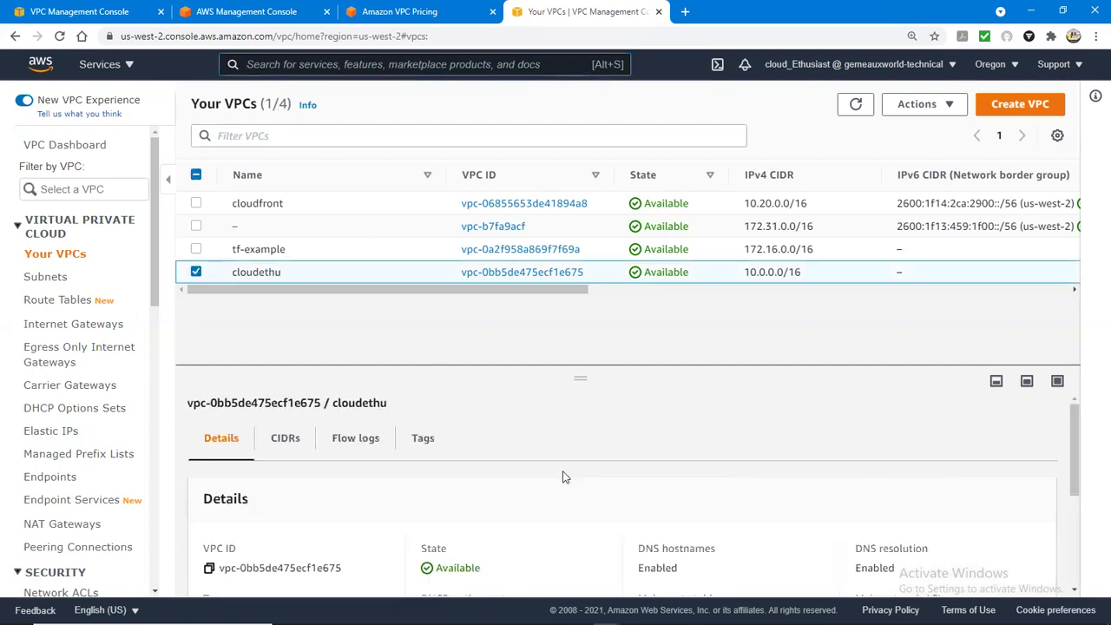
pyautogui.moveTo(1074, 453); pyautogui.dragTo(1057, 535)
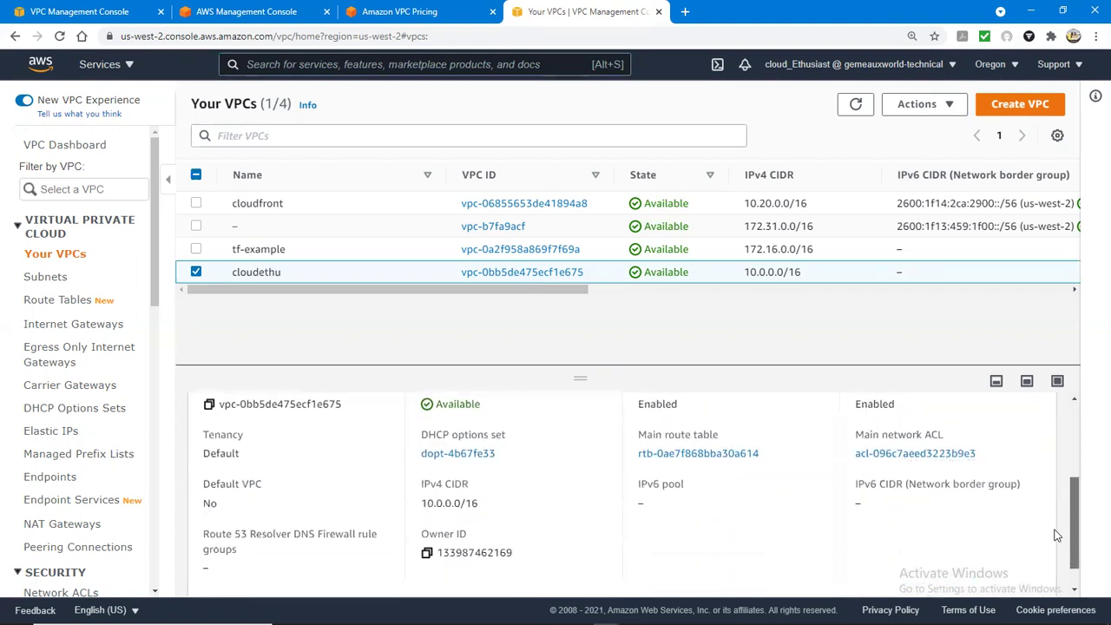
pyautogui.scroll(-1, 1055, 537)
pyautogui.scroll(-2, 1056, 540)
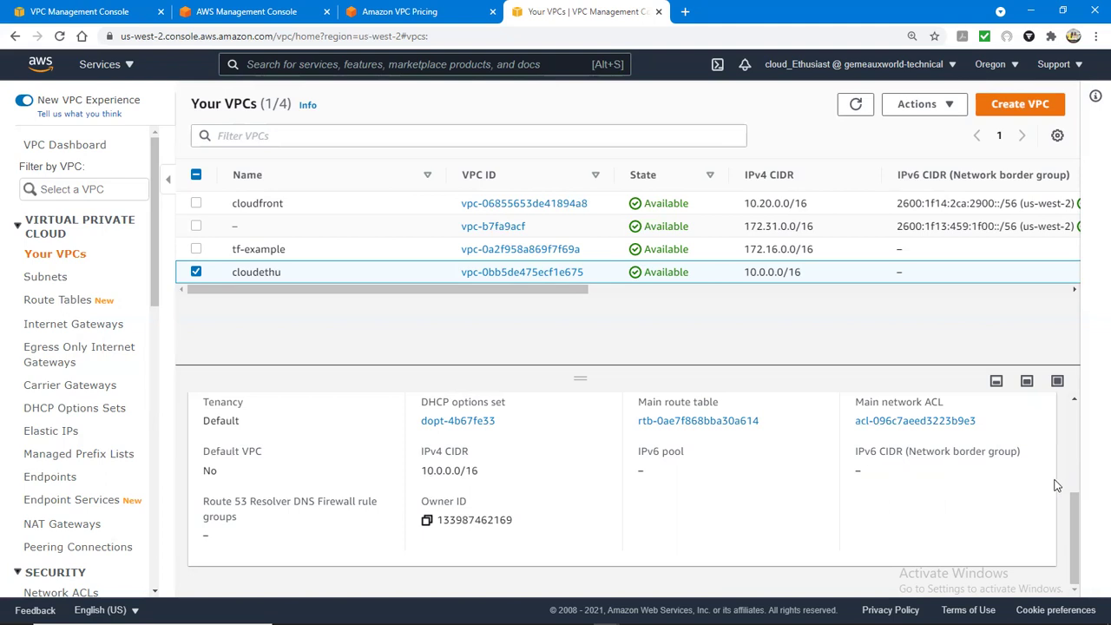
pyautogui.scroll(1, 1081, 512)
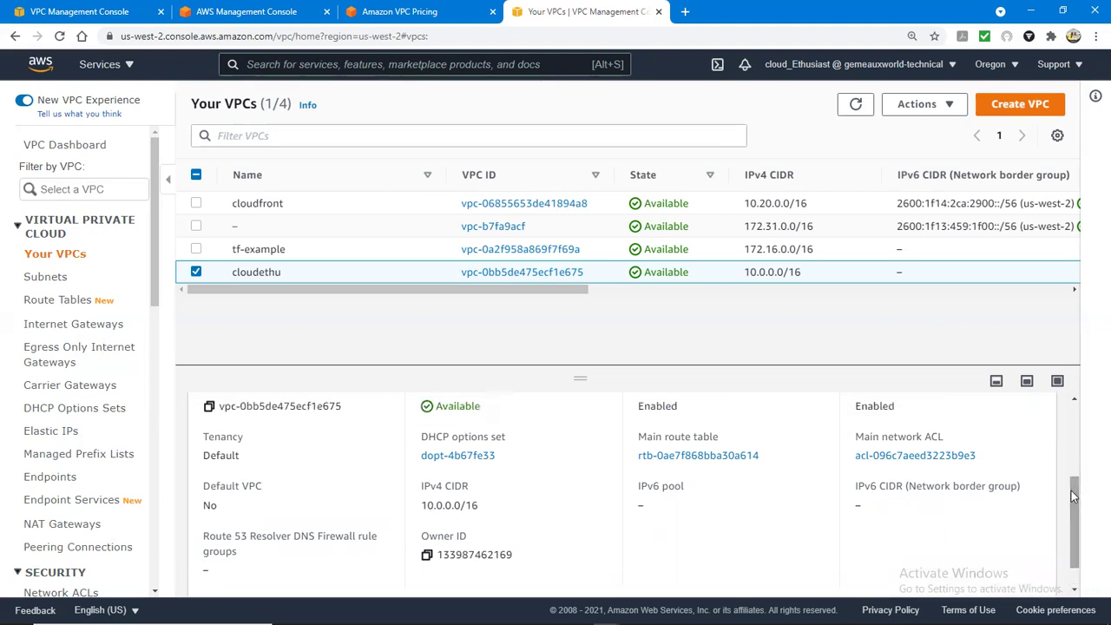
# Inspect the cloudethu VPC's main route table: subnet and edge associations, route propagation, tags and details, and finally list all route tables
pyautogui.click(699, 456)
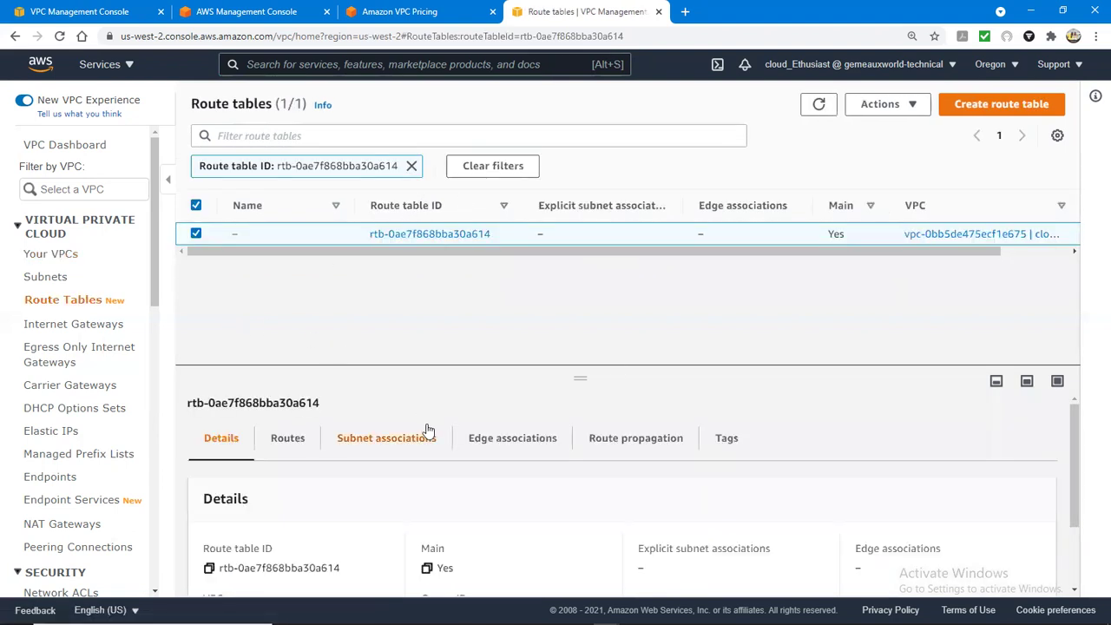
pyautogui.click(389, 443)
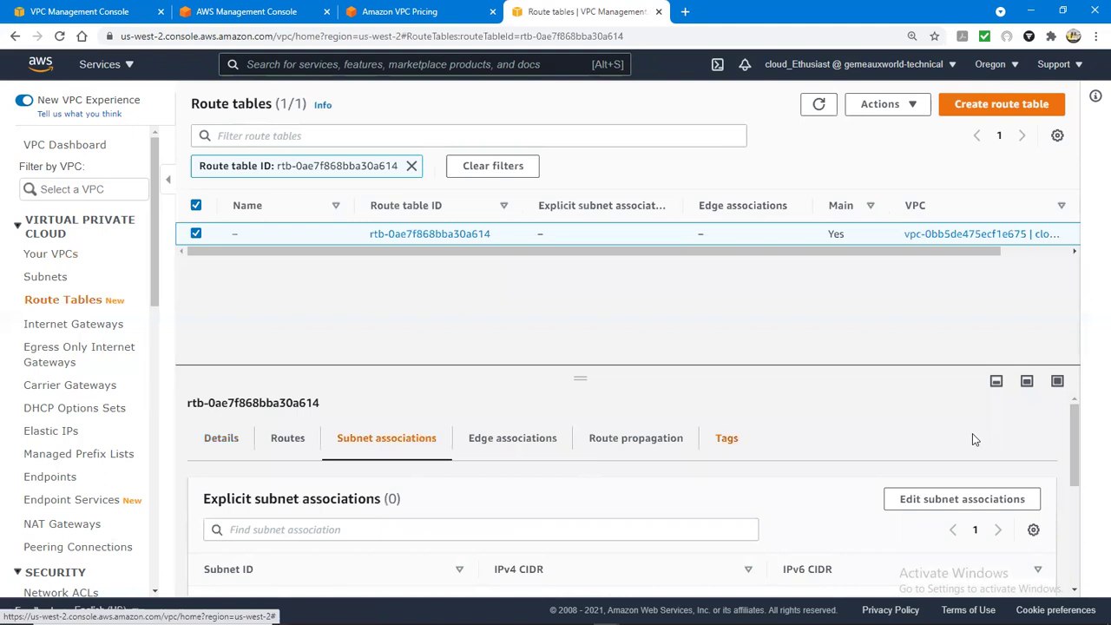
pyautogui.moveTo(1077, 427); pyautogui.dragTo(1070, 533)
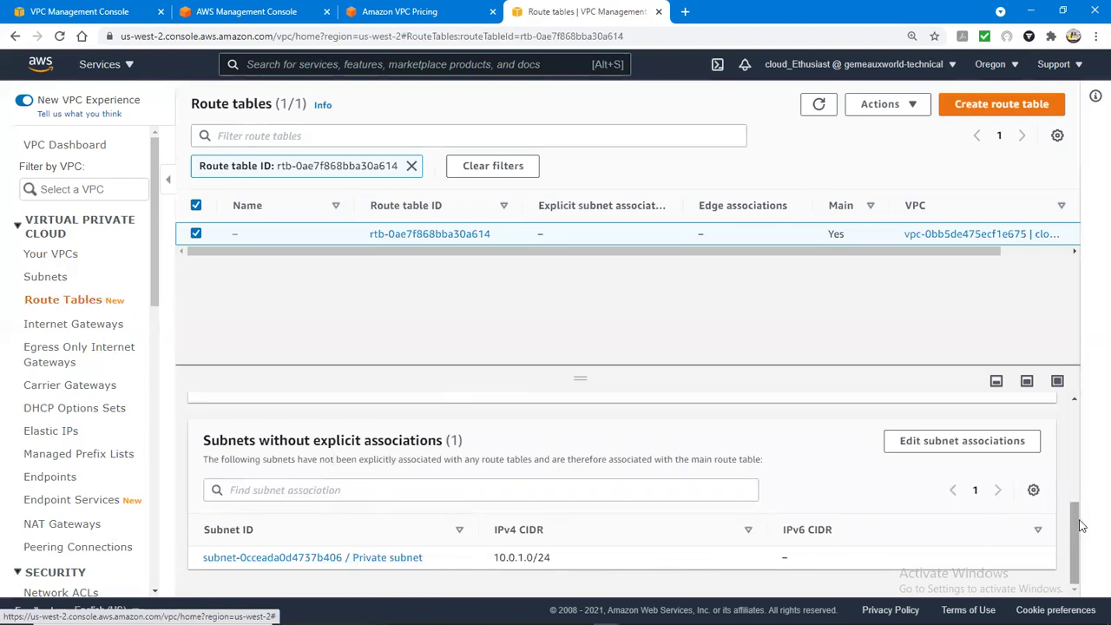
pyautogui.moveTo(1077, 521); pyautogui.dragTo(1074, 432)
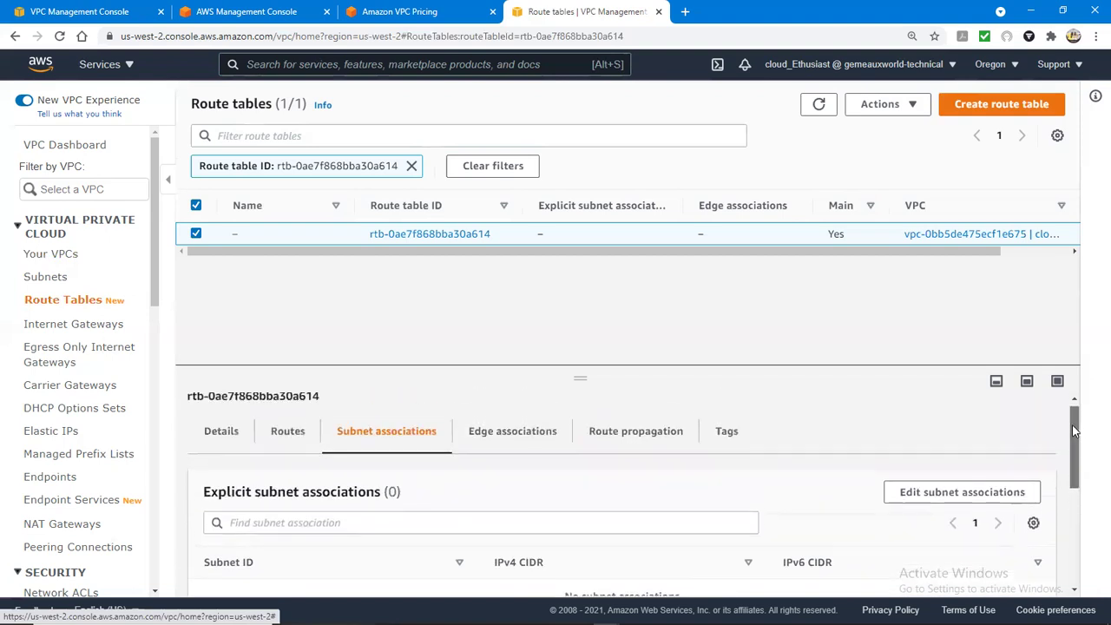
pyautogui.click(491, 434)
pyautogui.click(642, 449)
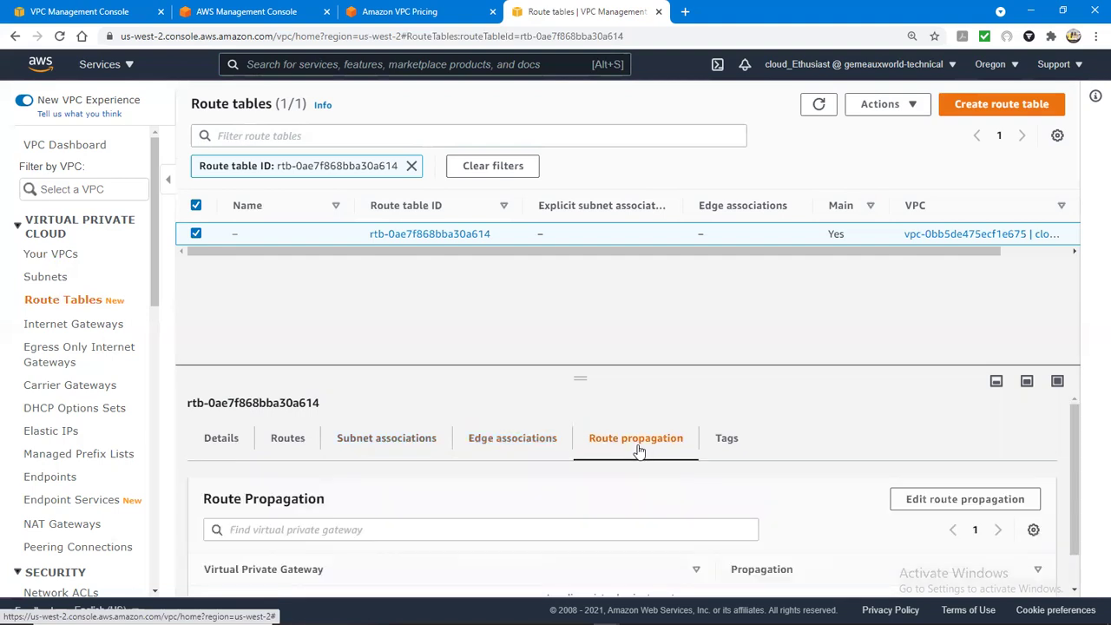
pyautogui.moveTo(1076, 460)
pyautogui.mouseDown()
pyautogui.moveTo(1066, 552)
pyautogui.moveTo(1067, 447)
pyautogui.mouseUp()
pyautogui.click(728, 441)
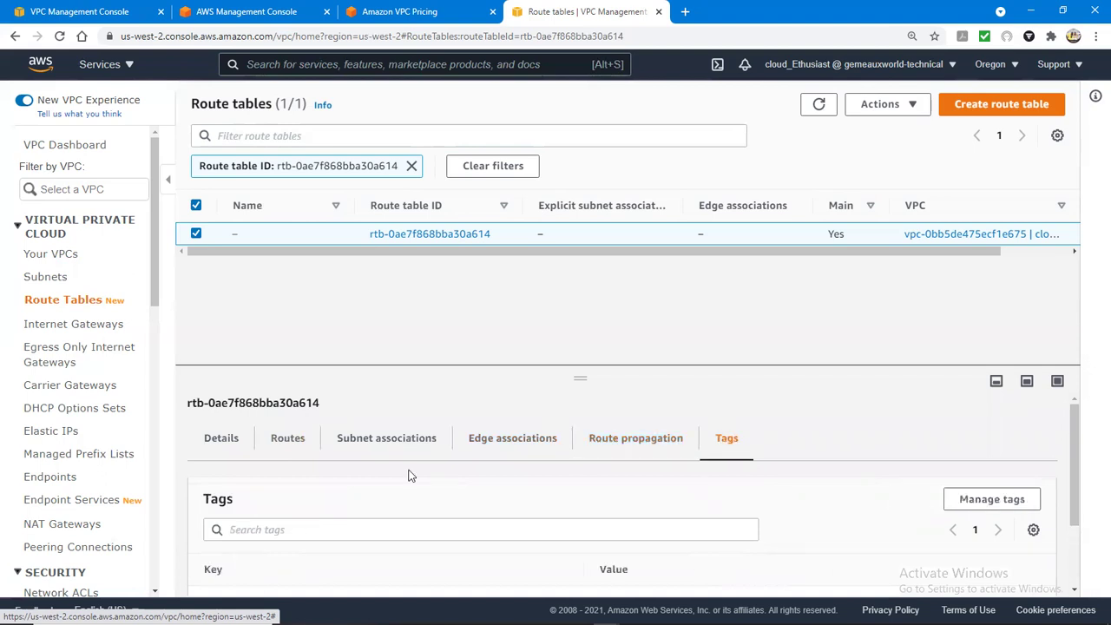
pyautogui.moveTo(1076, 458); pyautogui.dragTo(1070, 433)
pyautogui.click(240, 445)
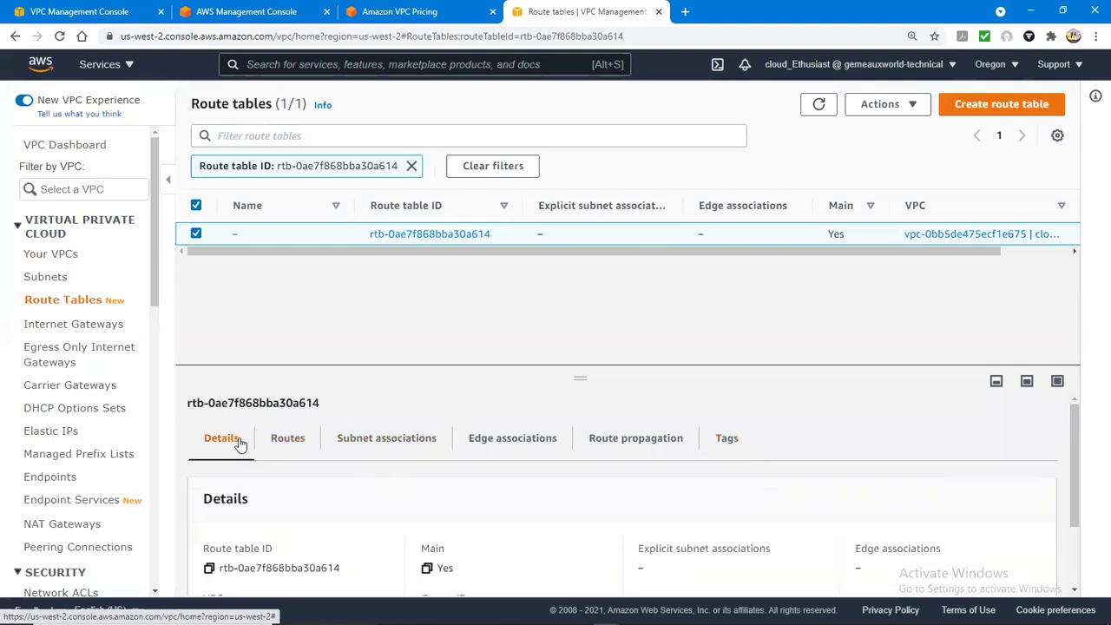
pyautogui.moveTo(1071, 451); pyautogui.dragTo(1049, 400)
pyautogui.click(412, 167)
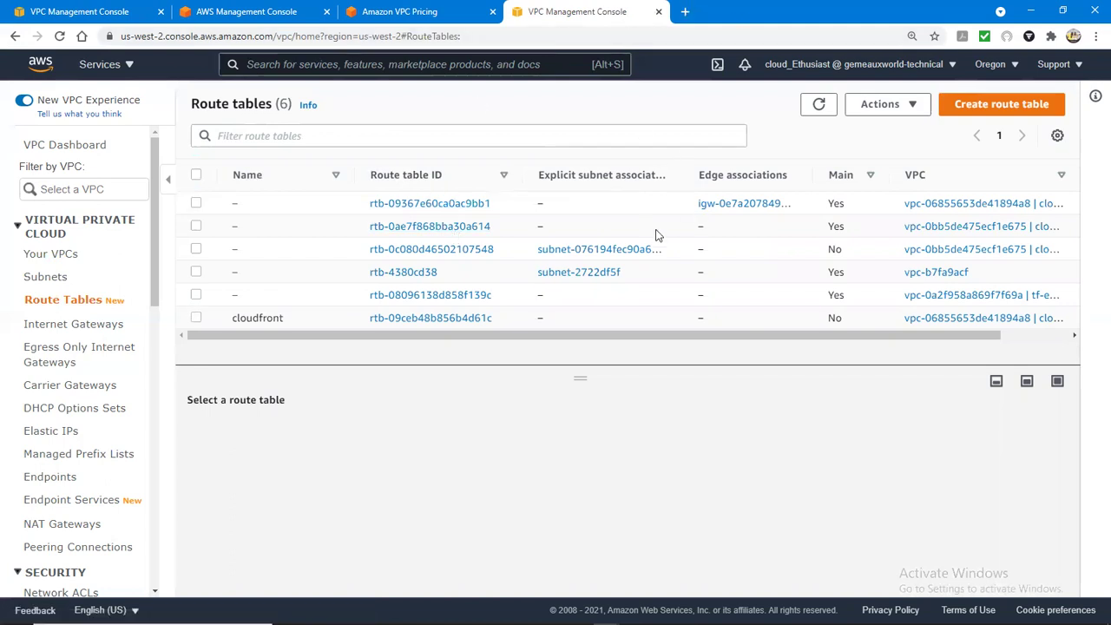
# Return to the VPC list and change the selection from cloudethu to only the cloudfront VPC to load its details
pyautogui.click(57, 256)
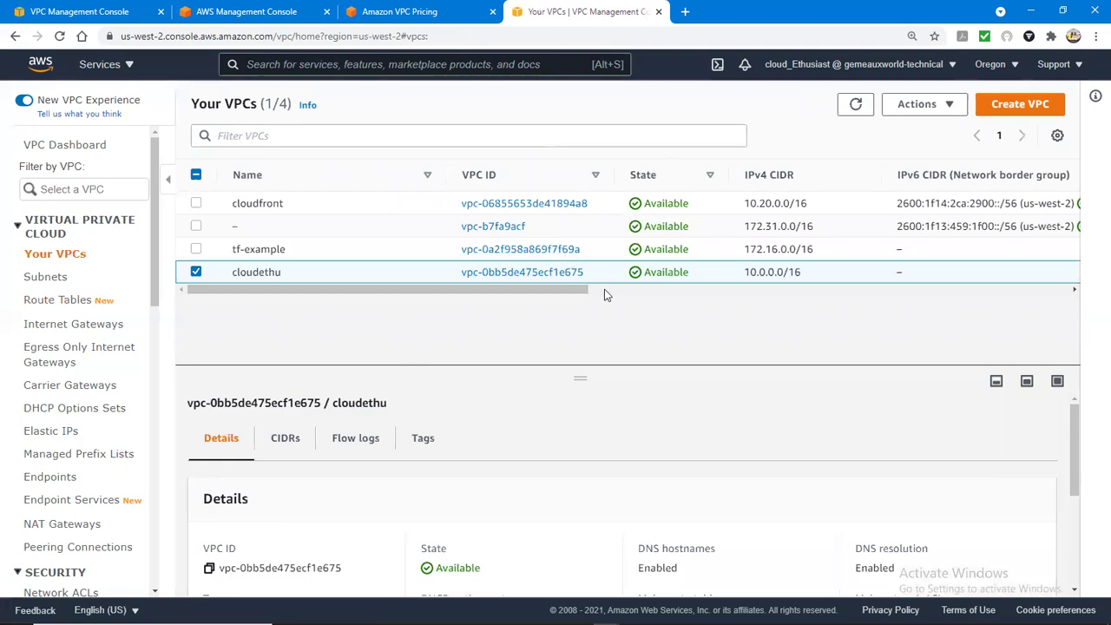
pyautogui.moveTo(508, 289); pyautogui.dragTo(712, 339)
pyautogui.moveTo(428, 318); pyautogui.dragTo(421, 312)
pyautogui.click(196, 203)
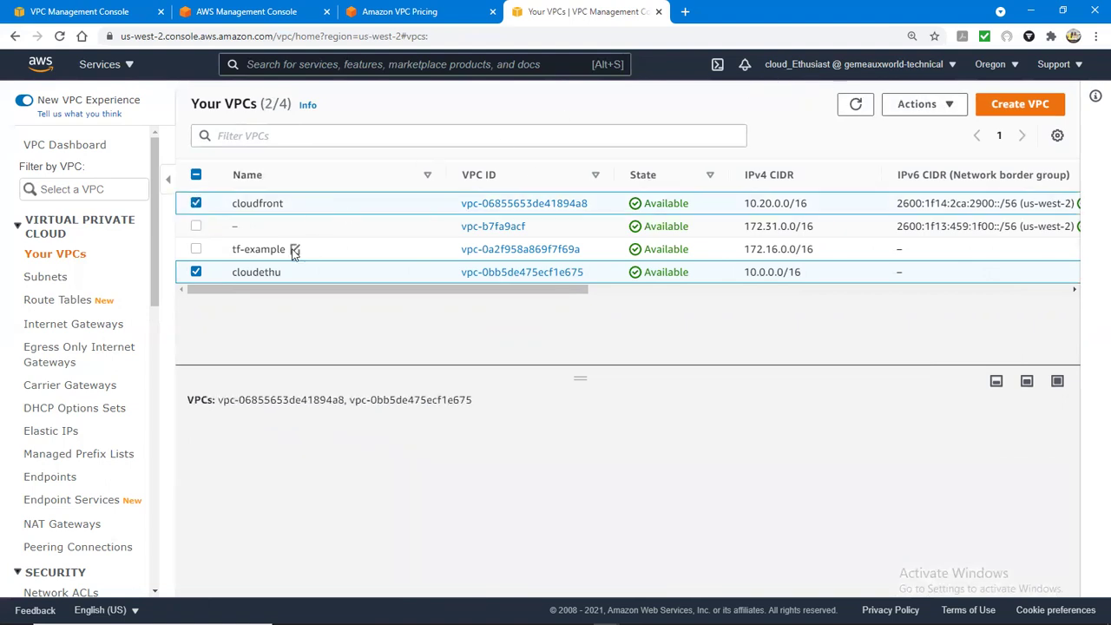
pyautogui.click(190, 276)
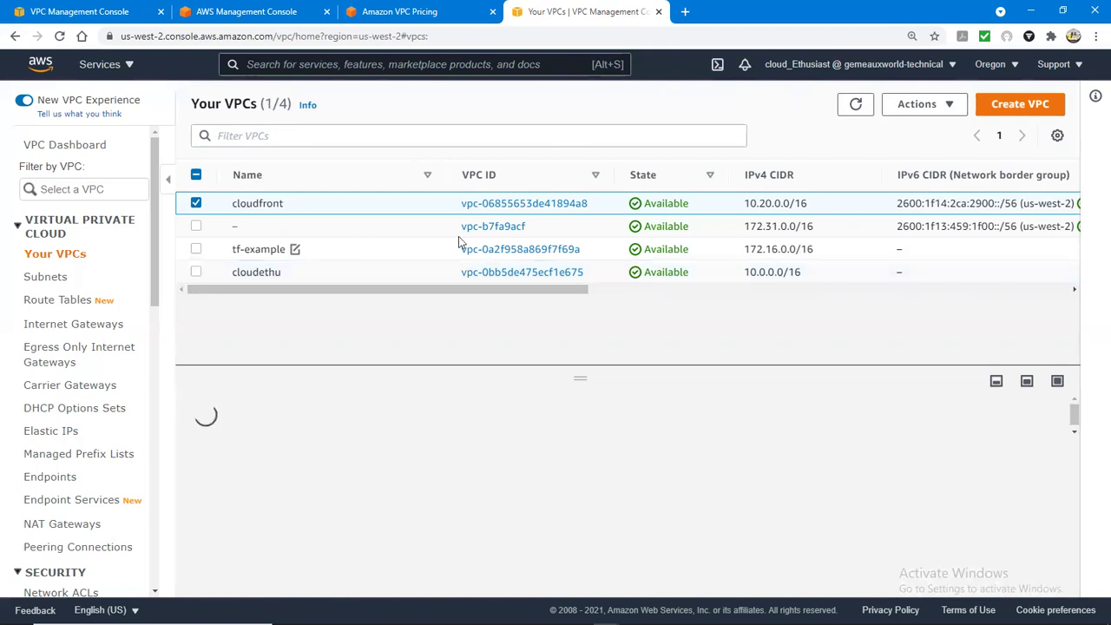
# Delete the cloudfront VPC together with its dependent resources, confirming the deletion with "delete"
pyautogui.click(946, 110)
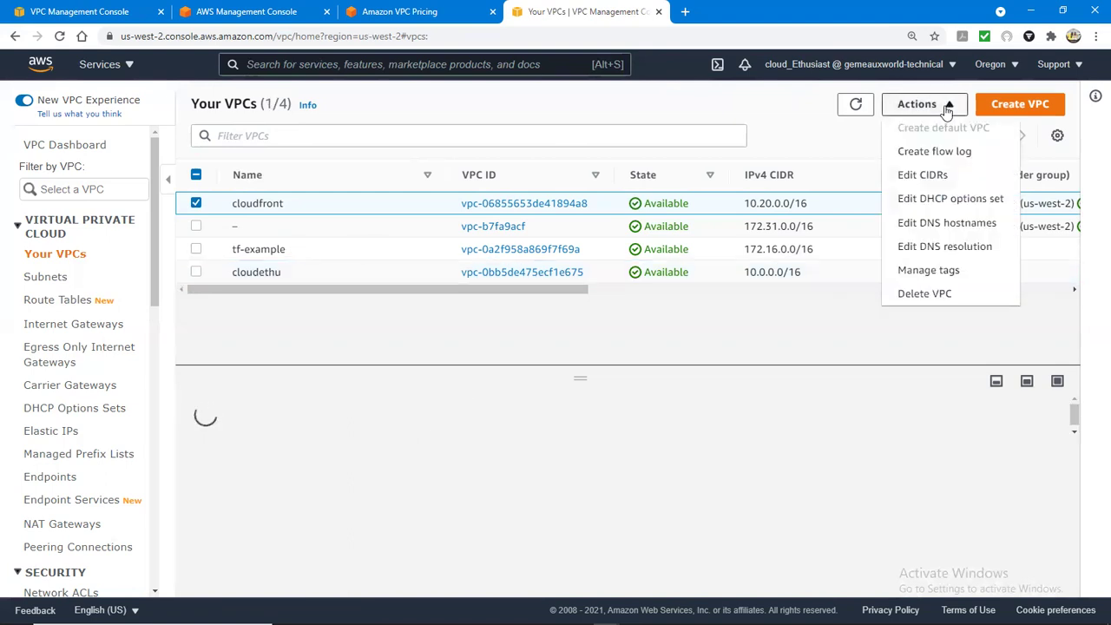
pyautogui.click(934, 295)
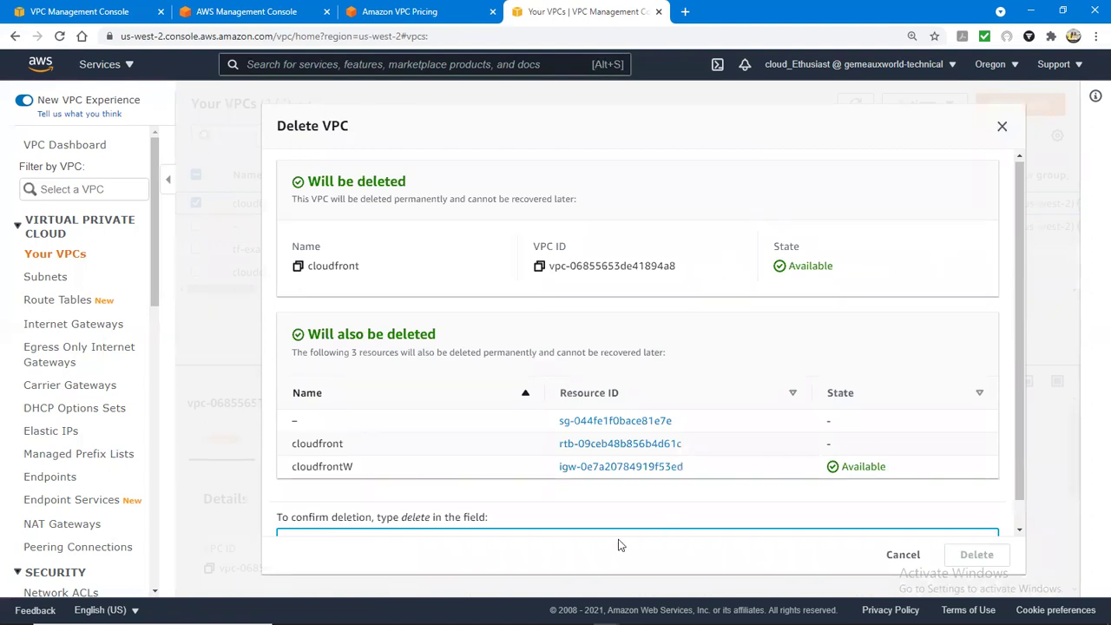
pyautogui.write('delete')
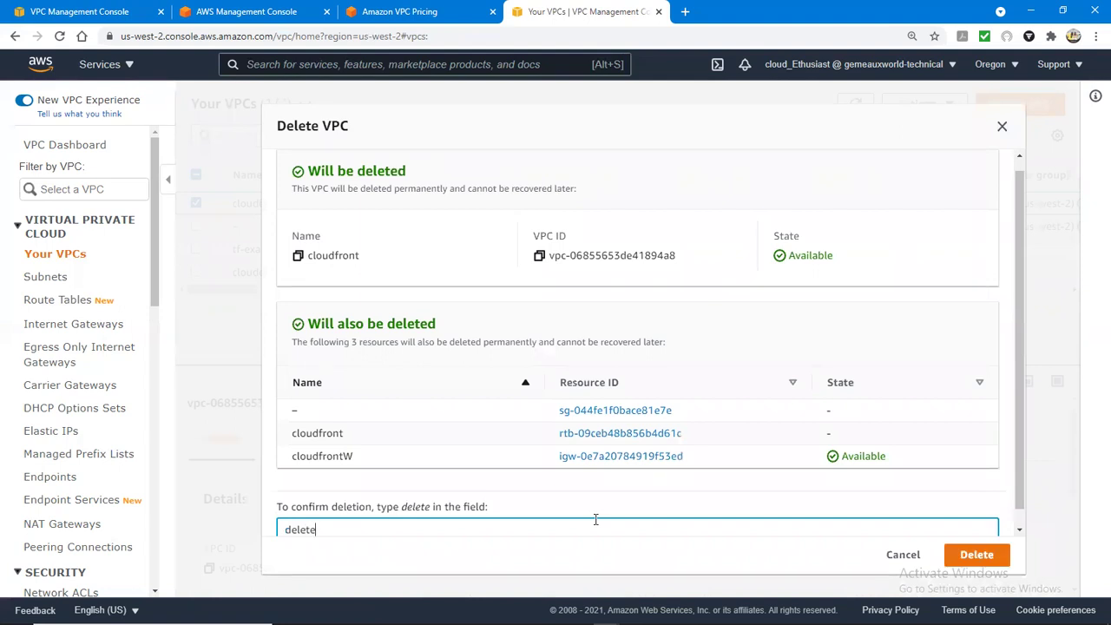
pyautogui.press('Return')
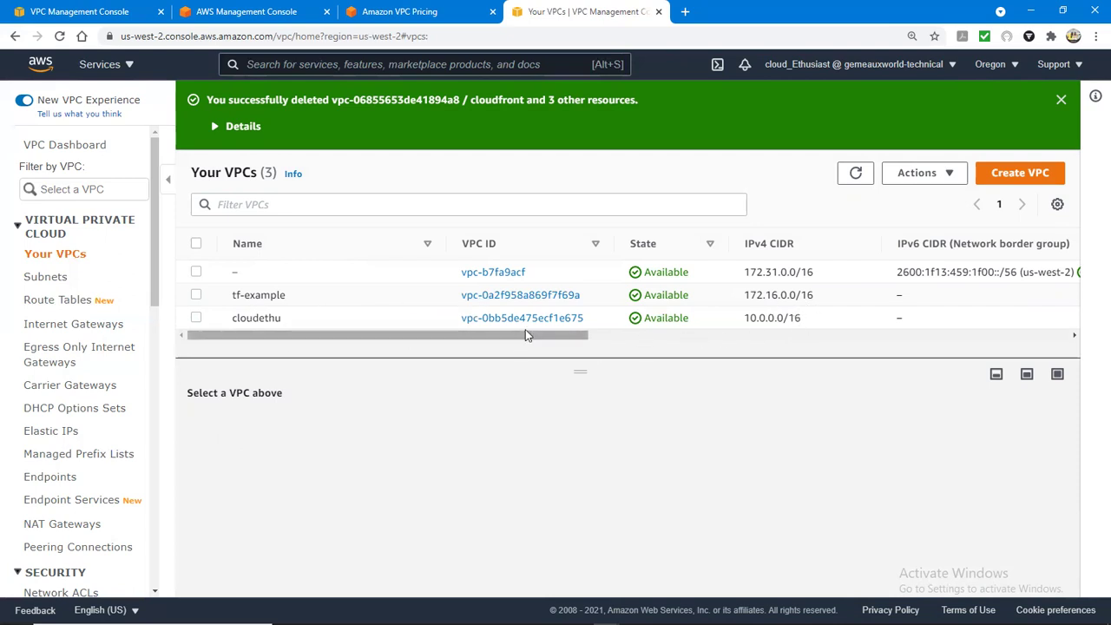
# Review the details of the cloudethu VPC, then select only the tf-example VPC and review its details down to the owner ID
pyautogui.click(196, 318)
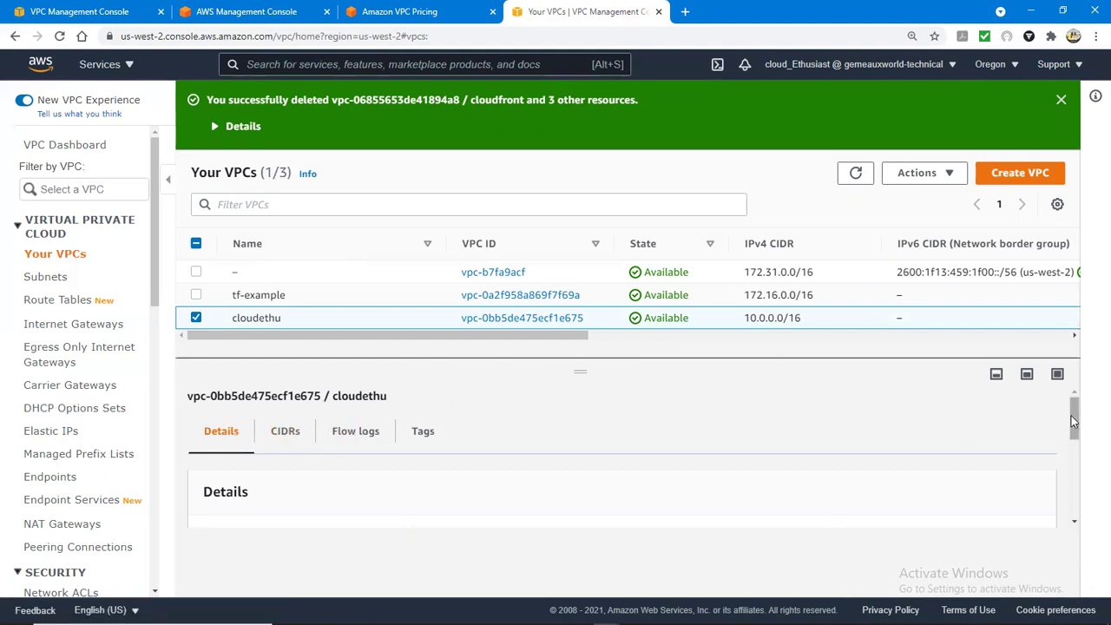
pyautogui.moveTo(1068, 418); pyautogui.dragTo(1062, 494)
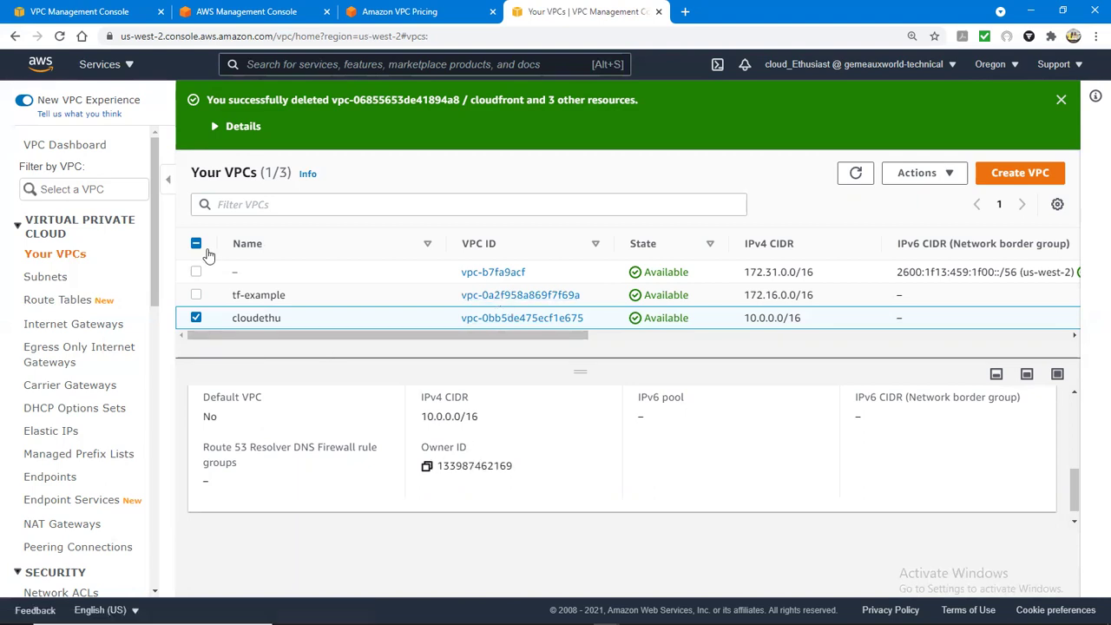
pyautogui.click(196, 295)
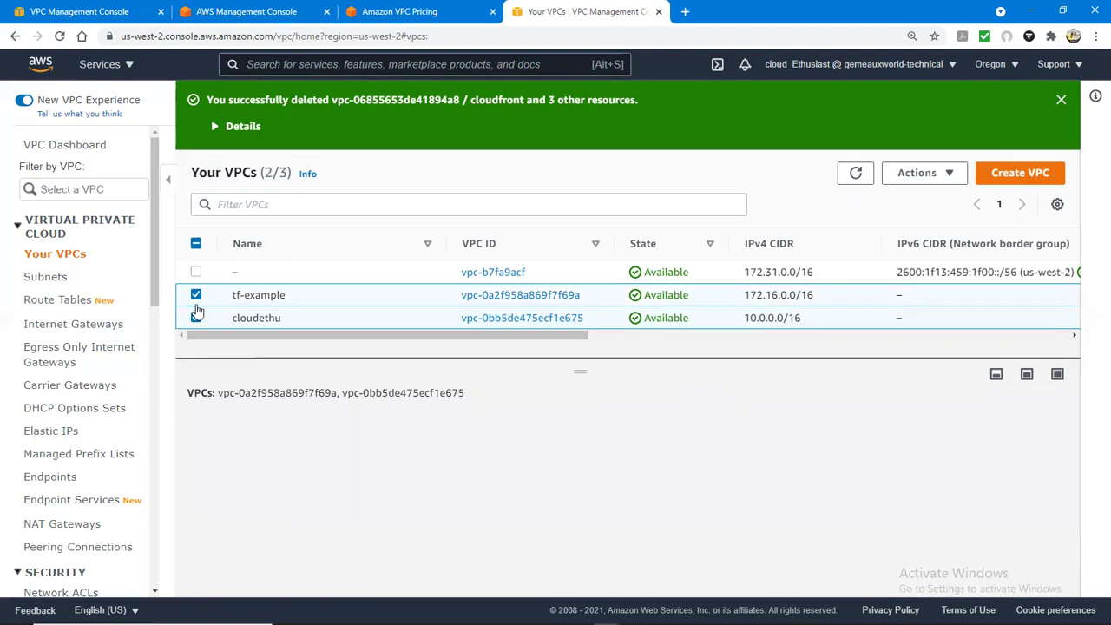
pyautogui.click(196, 317)
pyautogui.click(196, 296)
pyautogui.click(196, 318)
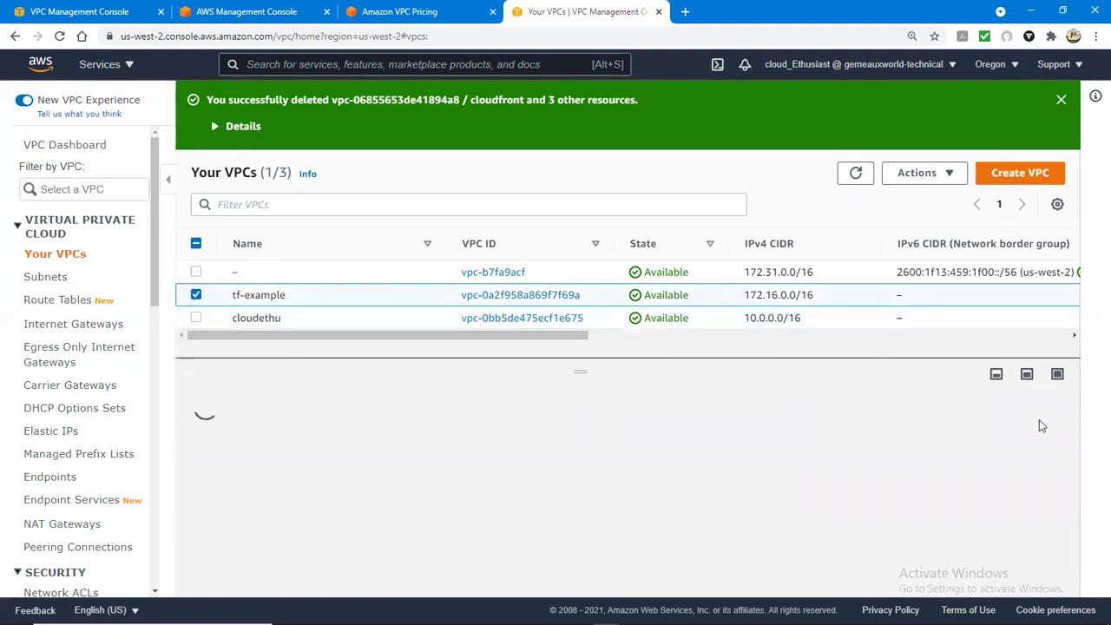
pyautogui.moveTo(1072, 425); pyautogui.dragTo(1074, 495)
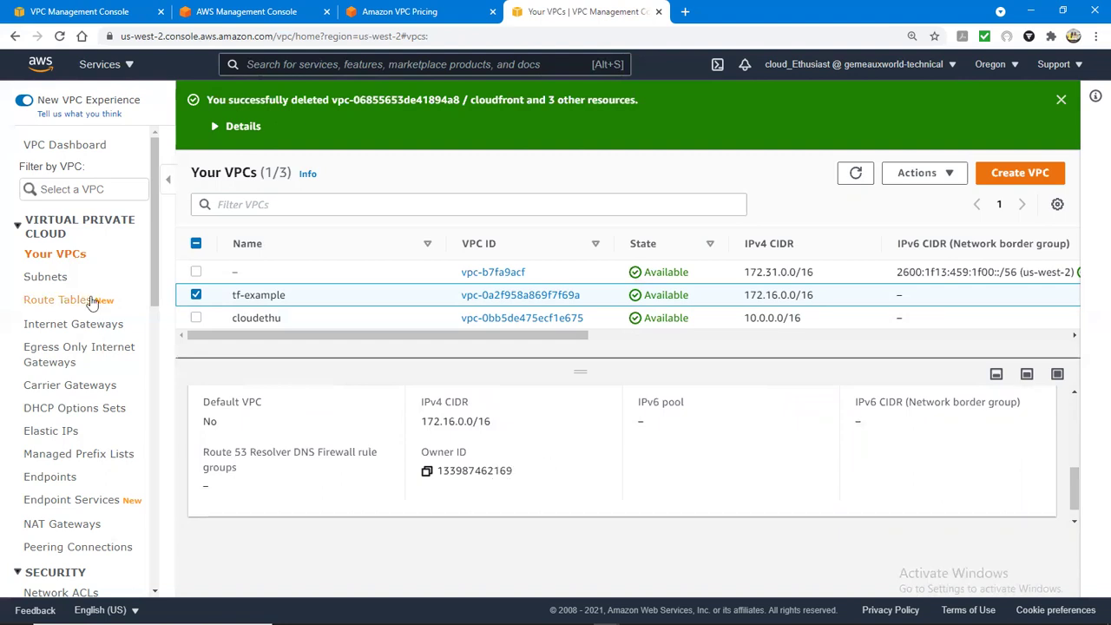
# Compare the IPv4 CIDR and owner ID of the cloudethu VPC with those of tf-example, selecting one VPC at a time
pyautogui.click(196, 318)
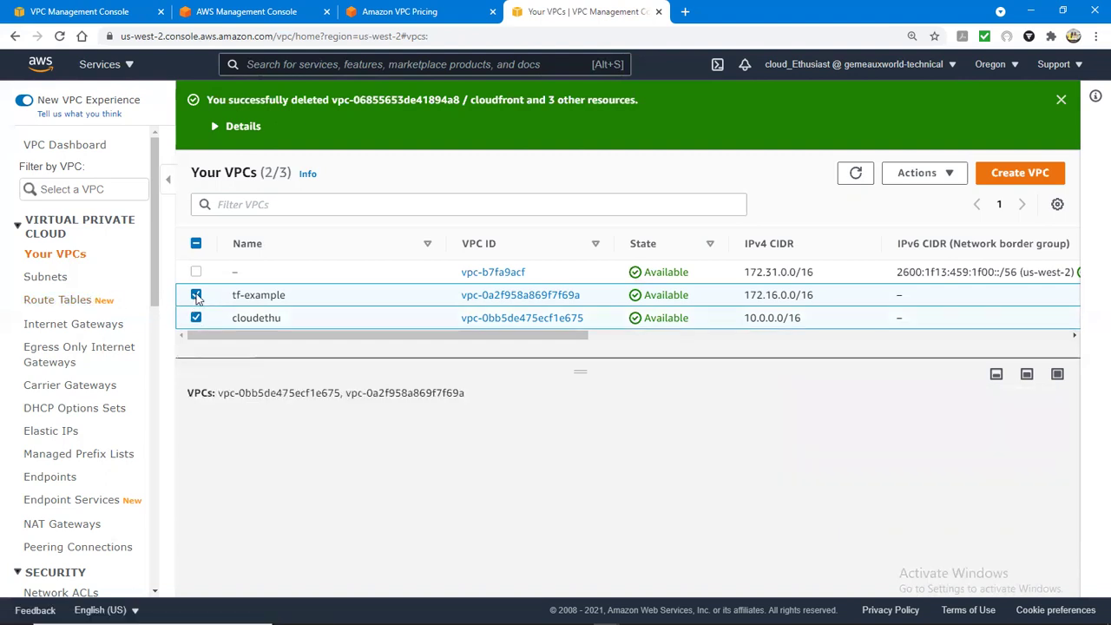
pyautogui.click(196, 296)
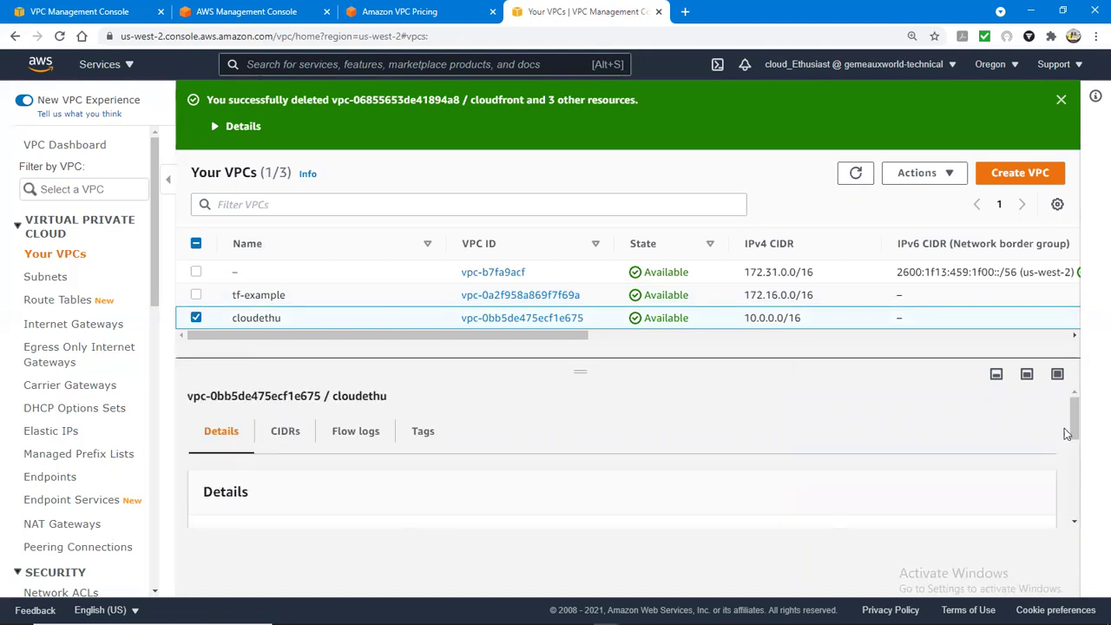
pyautogui.moveTo(1080, 425); pyautogui.dragTo(1080, 498)
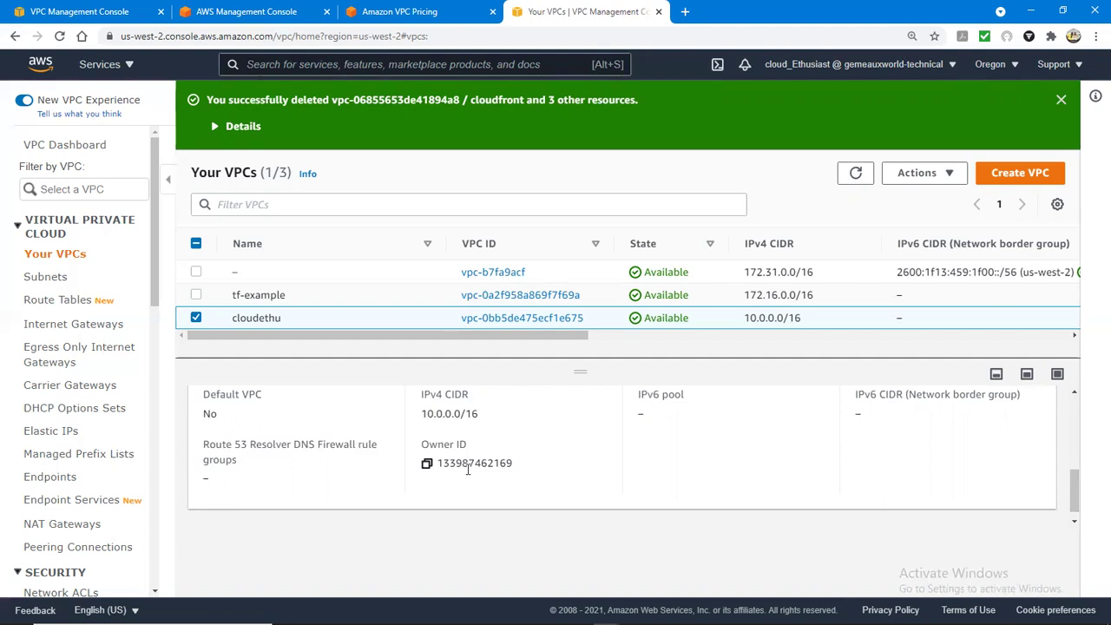
pyautogui.click(196, 296)
pyautogui.click(197, 318)
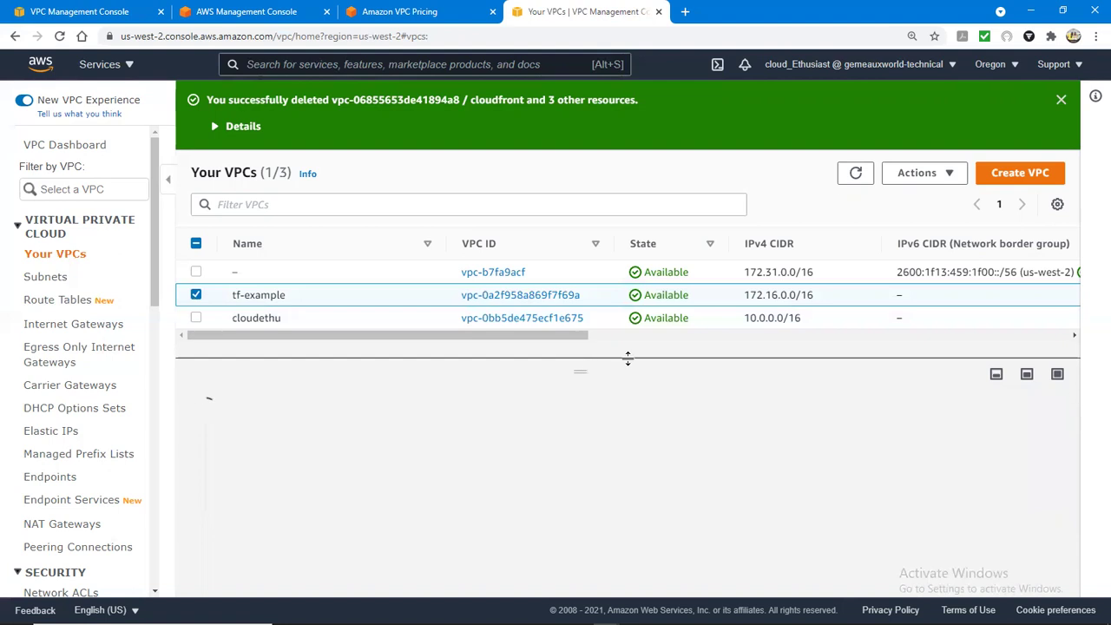
pyautogui.moveTo(1069, 442); pyautogui.dragTo(1059, 513)
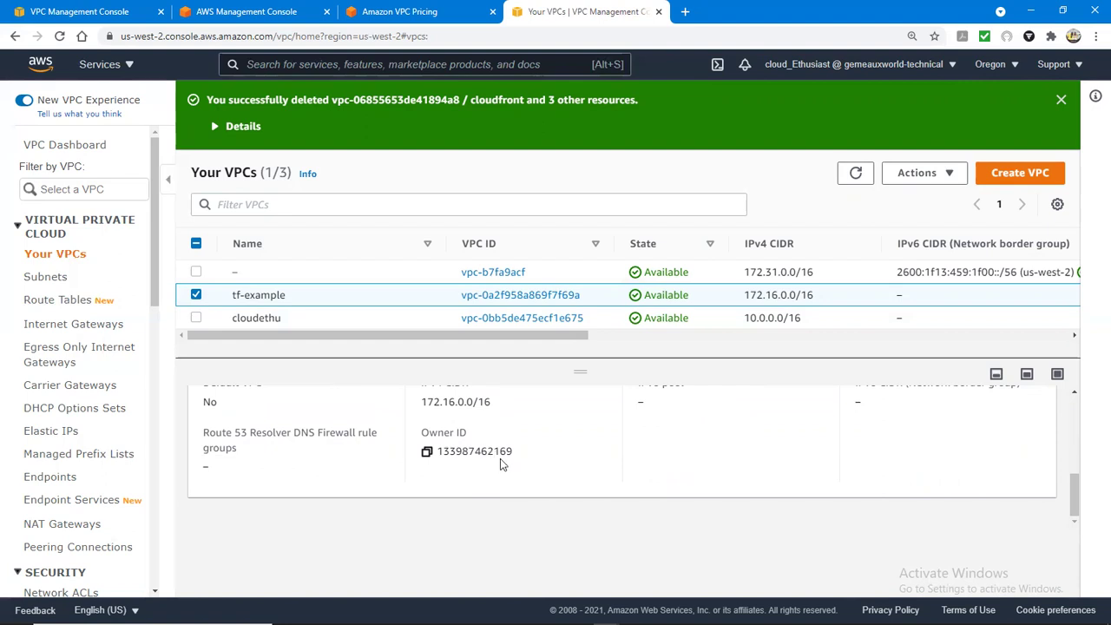
# Select only the cloudethu VPC again and examine its DNS settings, DHCP options set, main route table and network ACL
pyautogui.click(197, 319)
pyautogui.click(196, 295)
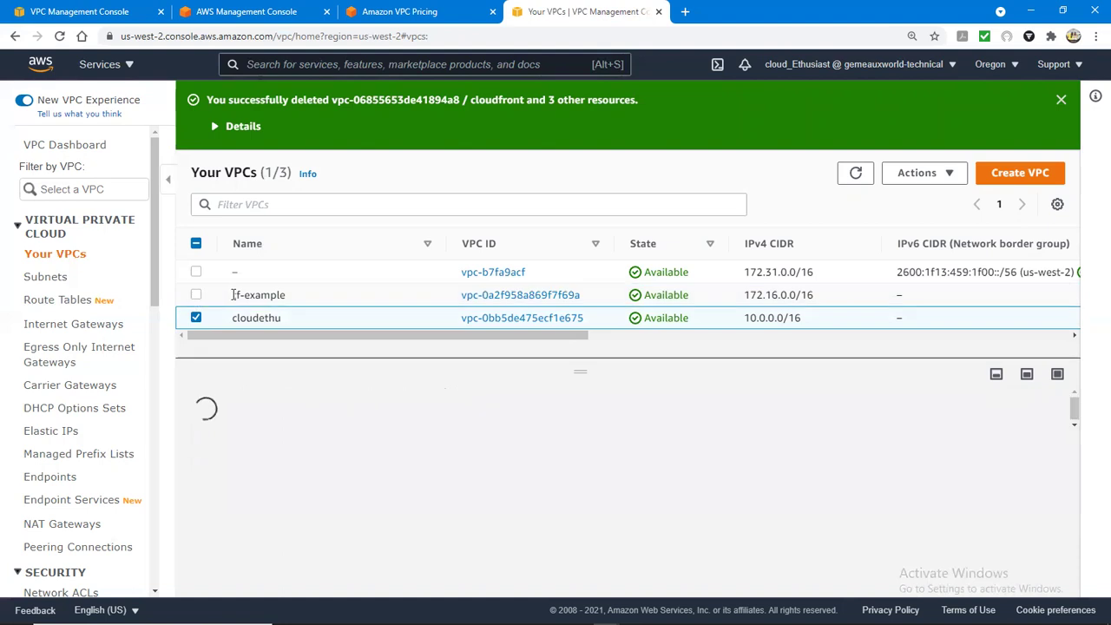
pyautogui.moveTo(1074, 425); pyautogui.dragTo(1066, 489)
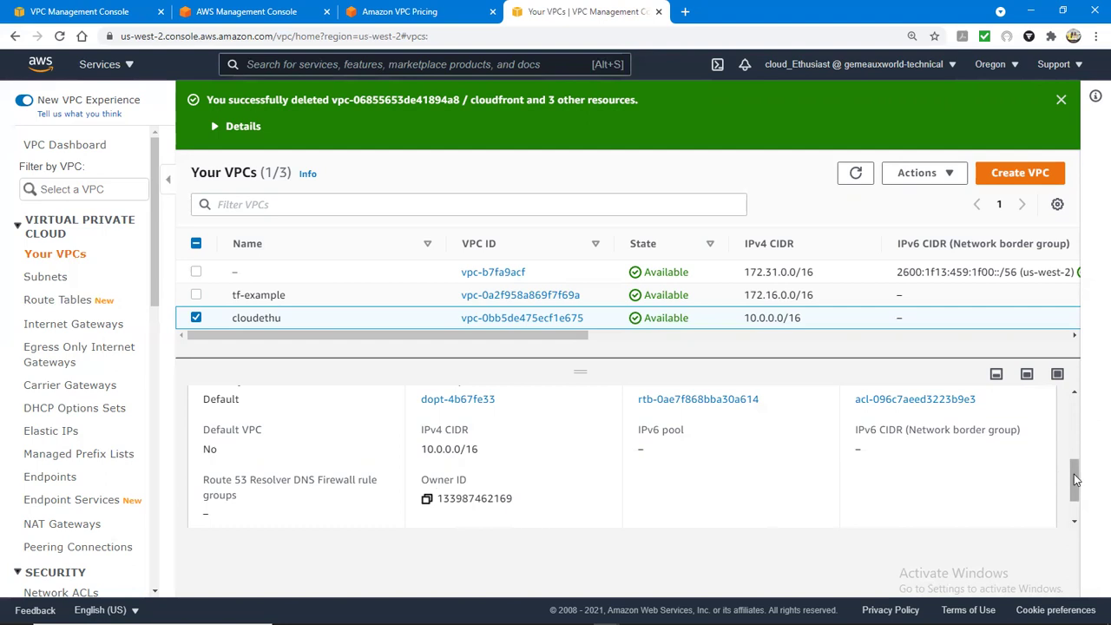
pyautogui.moveTo(1075, 479); pyautogui.dragTo(1071, 444)
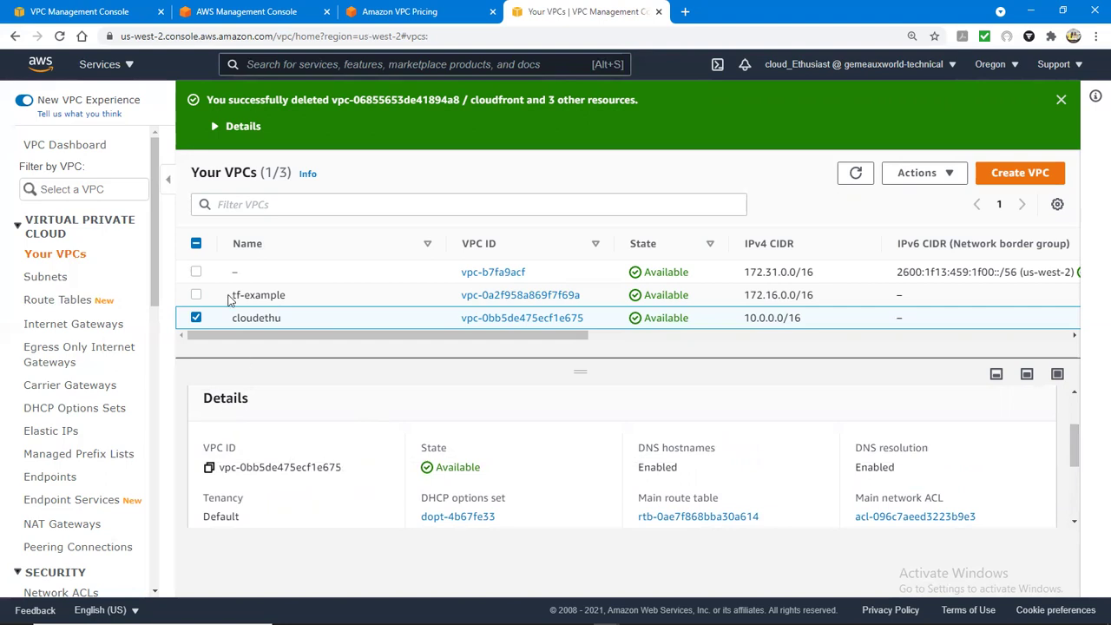
# Switch the selection to only tf-example and examine its DNS settings, main route table and network ACL for comparison
pyautogui.click(196, 295)
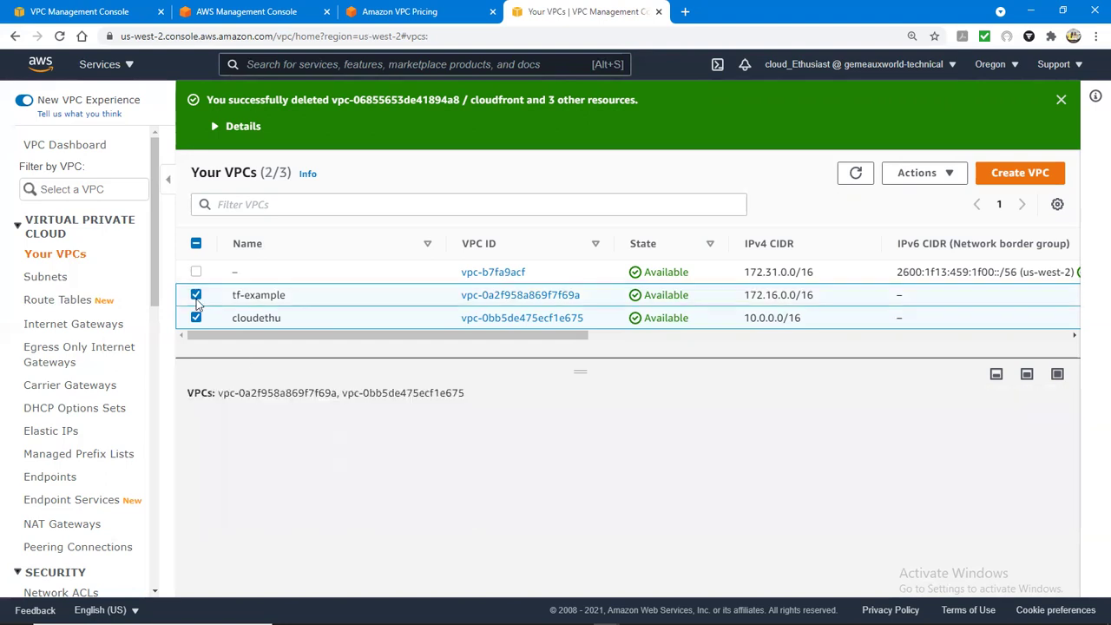
pyautogui.click(197, 317)
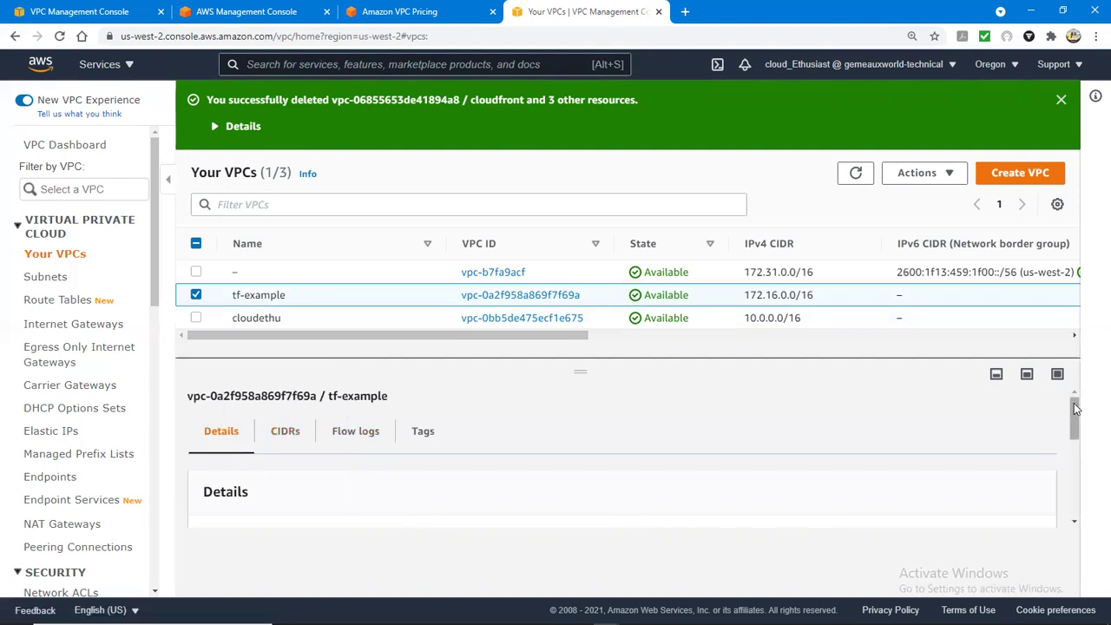
pyautogui.moveTo(1079, 416); pyautogui.dragTo(1059, 443)
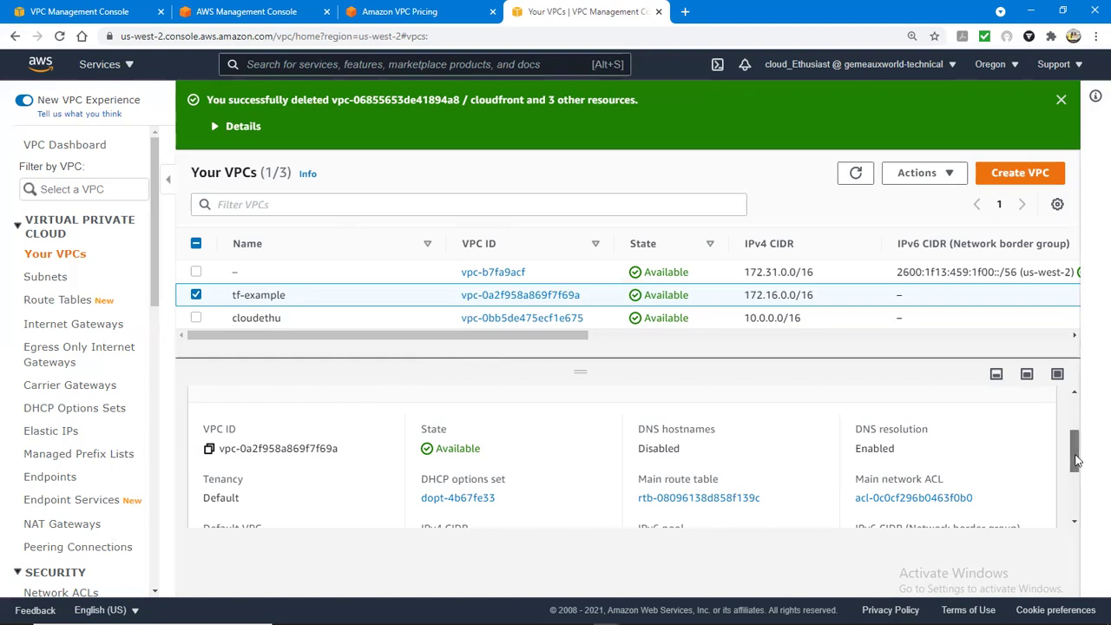
pyautogui.moveTo(1074, 451); pyautogui.dragTo(1064, 518)
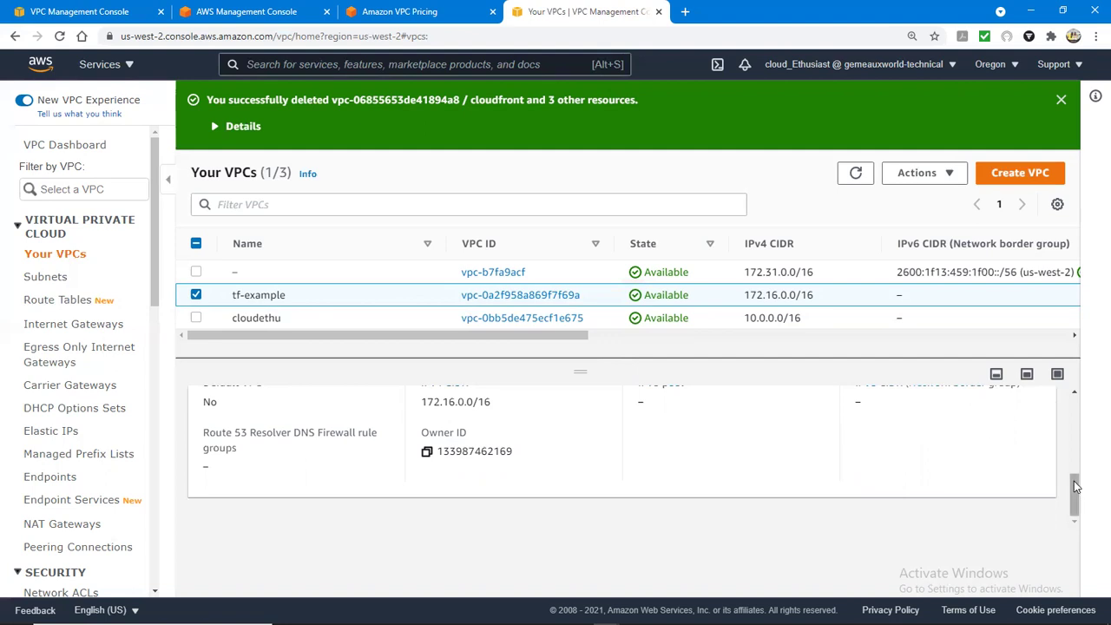
pyautogui.moveTo(1074, 486); pyautogui.dragTo(1073, 451)
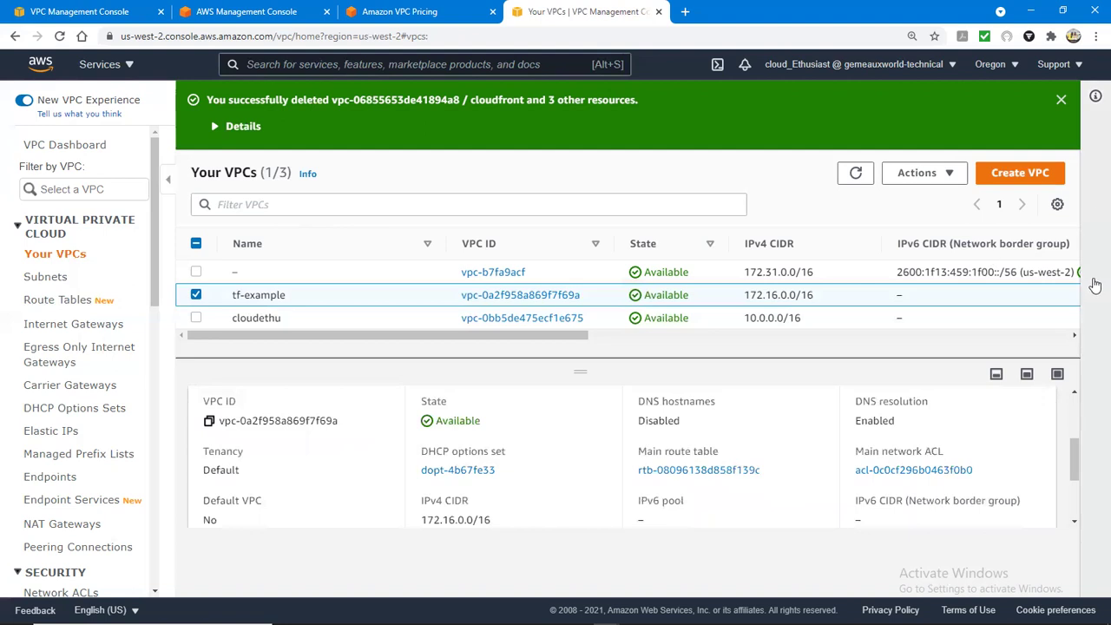
# Start creating a new VPC with the name tag Cloud-Ethus and the IPv4 CIDR block 15.0.0.0/16
pyautogui.click(1014, 176)
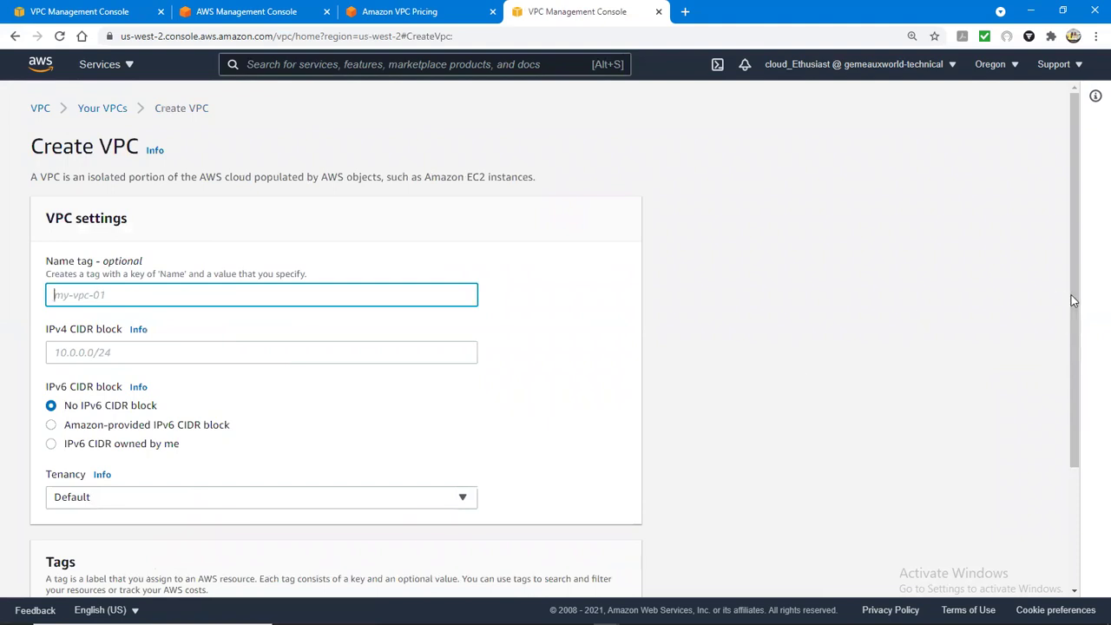
pyautogui.scroll(-2, 1060, 394)
pyautogui.scroll(-1, 1059, 393)
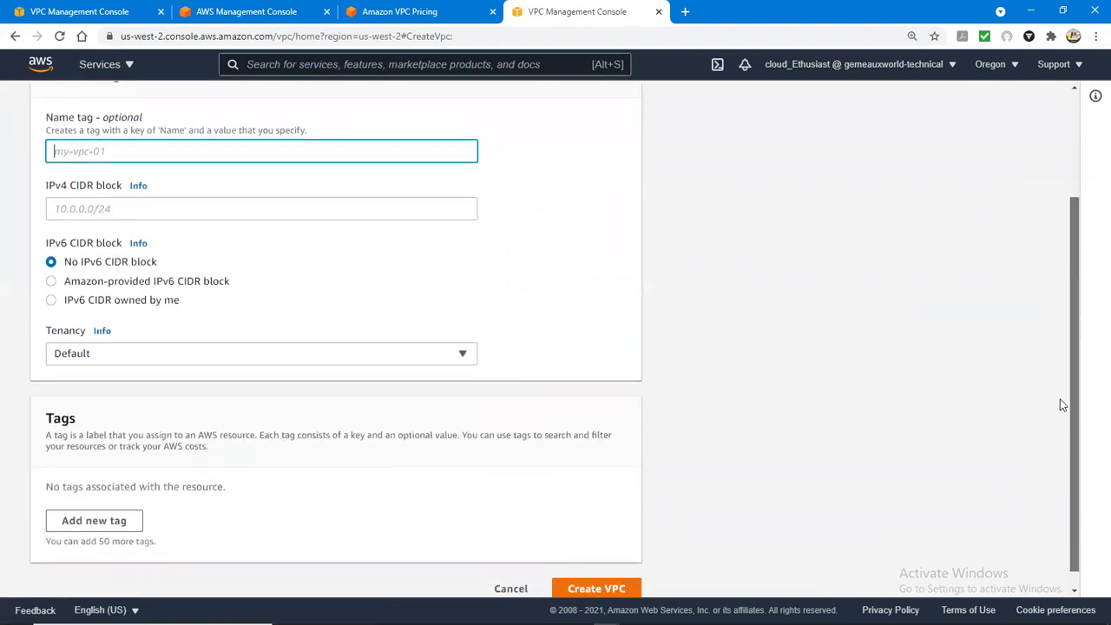
pyautogui.scroll(3, 1060, 391)
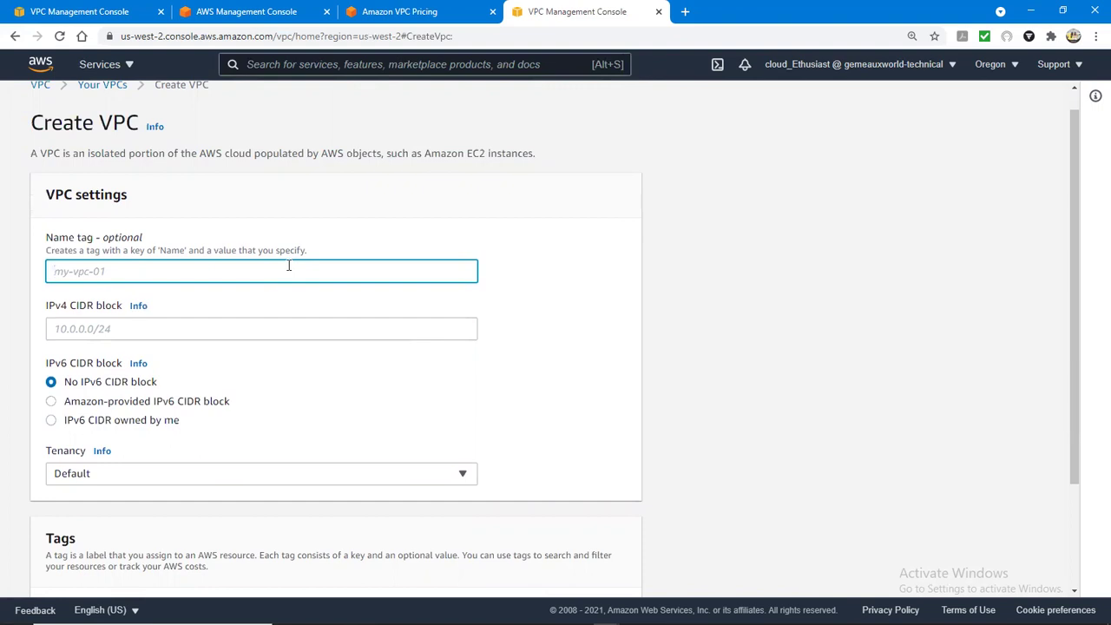
pyautogui.write('Cloud')
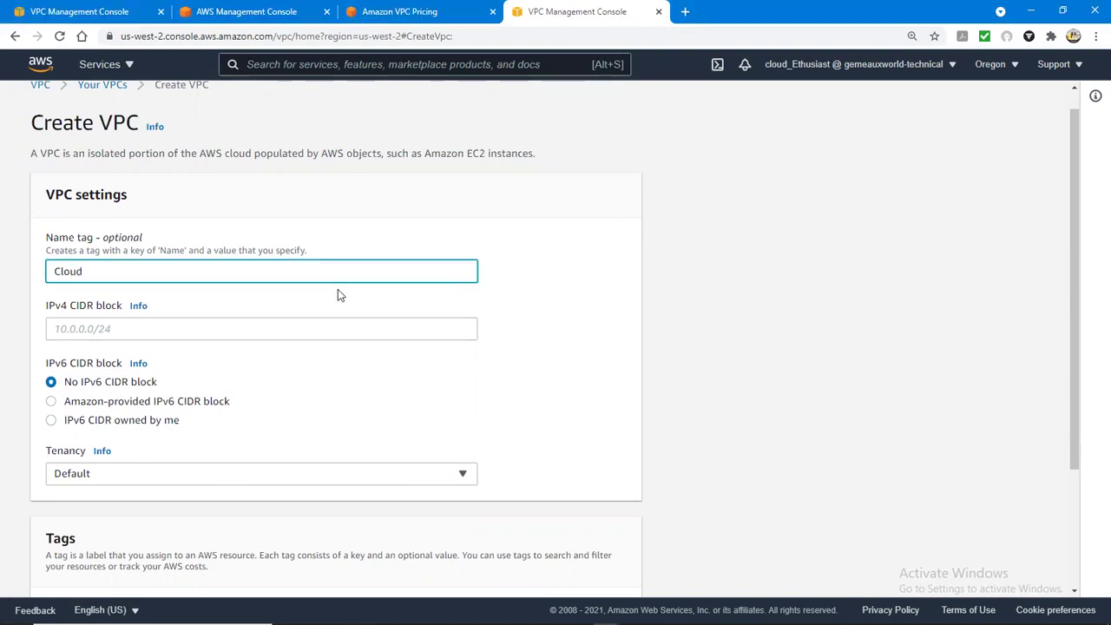
pyautogui.write('-Ethus')
pyautogui.click(283, 324)
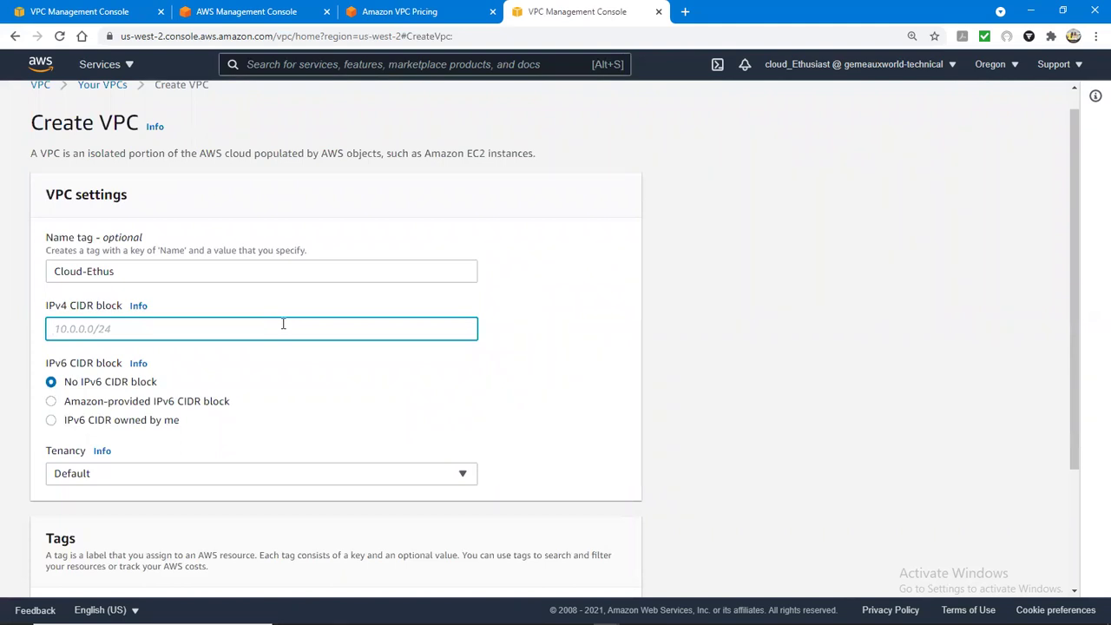
pyautogui.write('1')
pyautogui.moveTo(1080, 235); pyautogui.dragTo(1069, 322)
pyautogui.click(1067, 323)
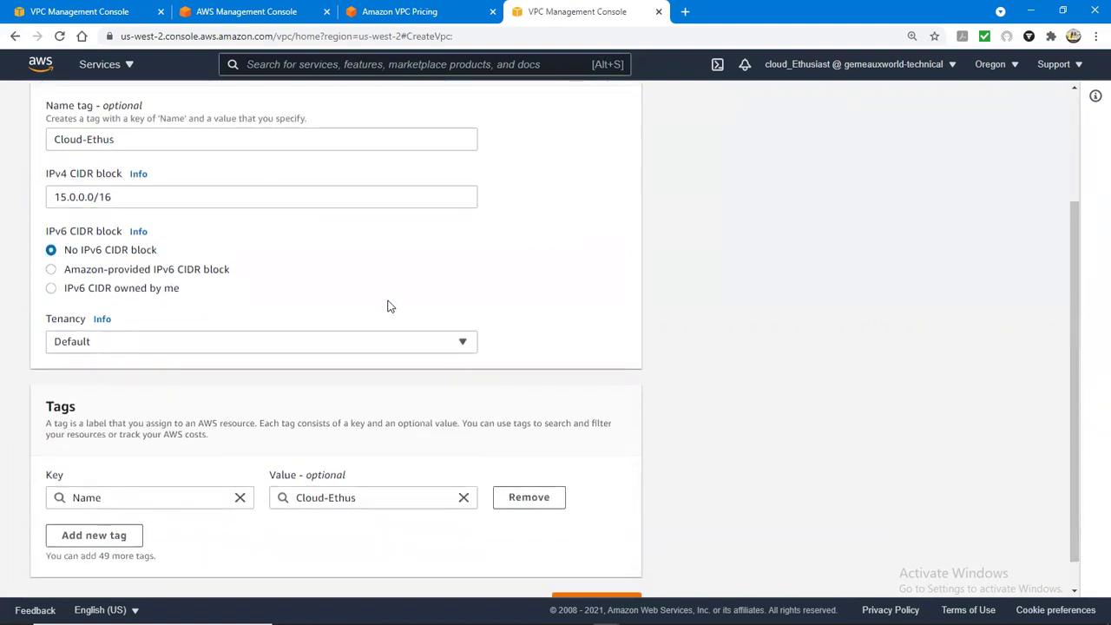
# Preview the customer-owned and Amazon-provided IPv6 CIDR options, and set the choice back to No IPv6 CIDR block
pyautogui.click(52, 288)
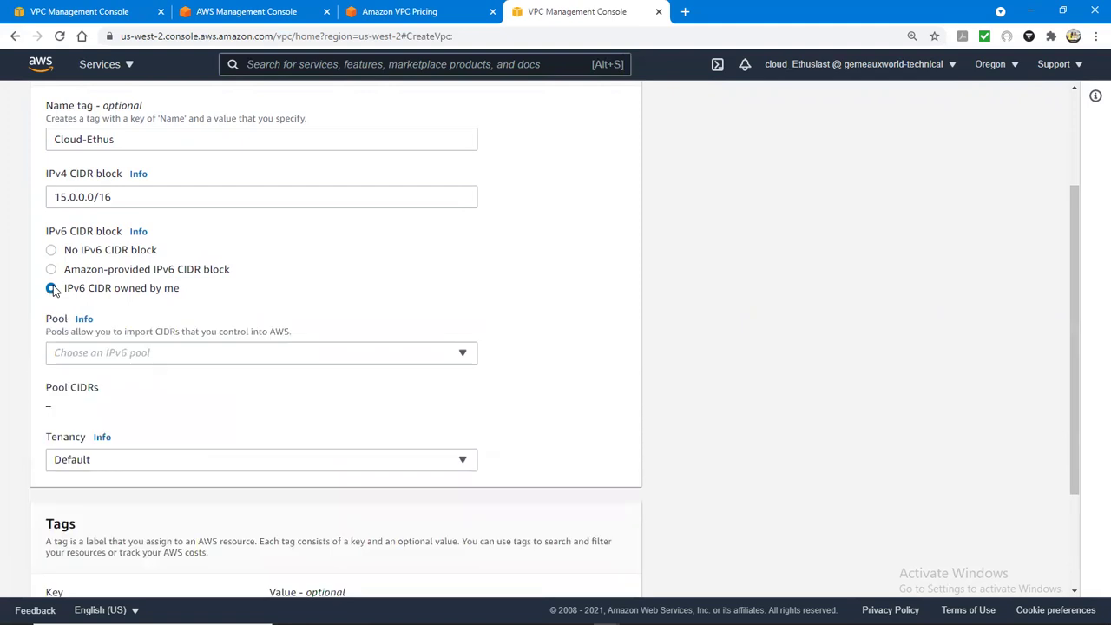
pyautogui.click(53, 251)
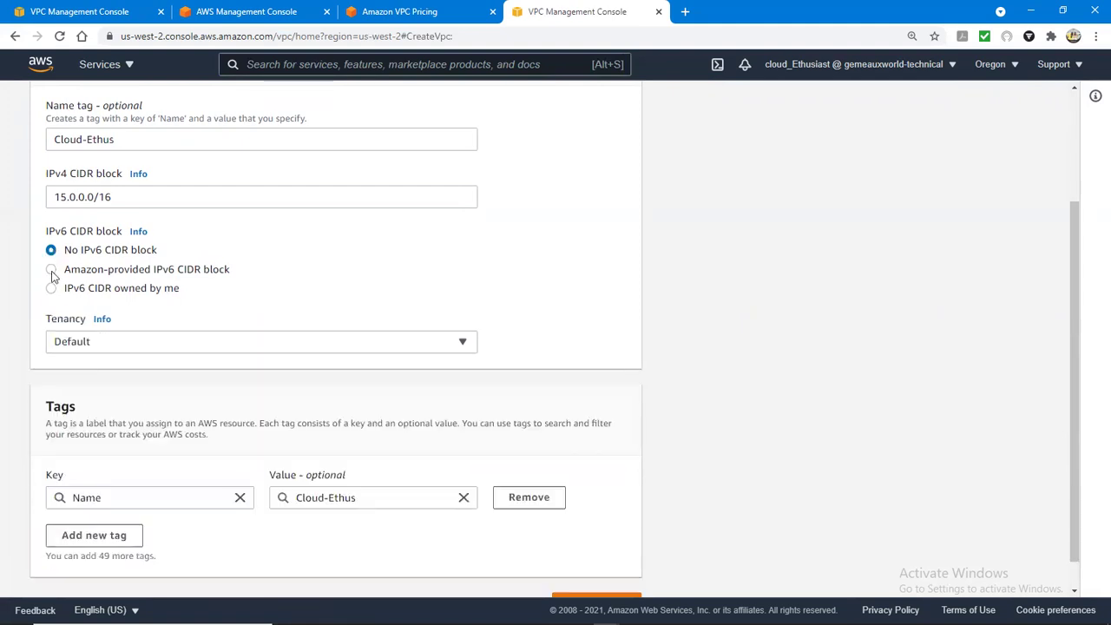
pyautogui.click(52, 271)
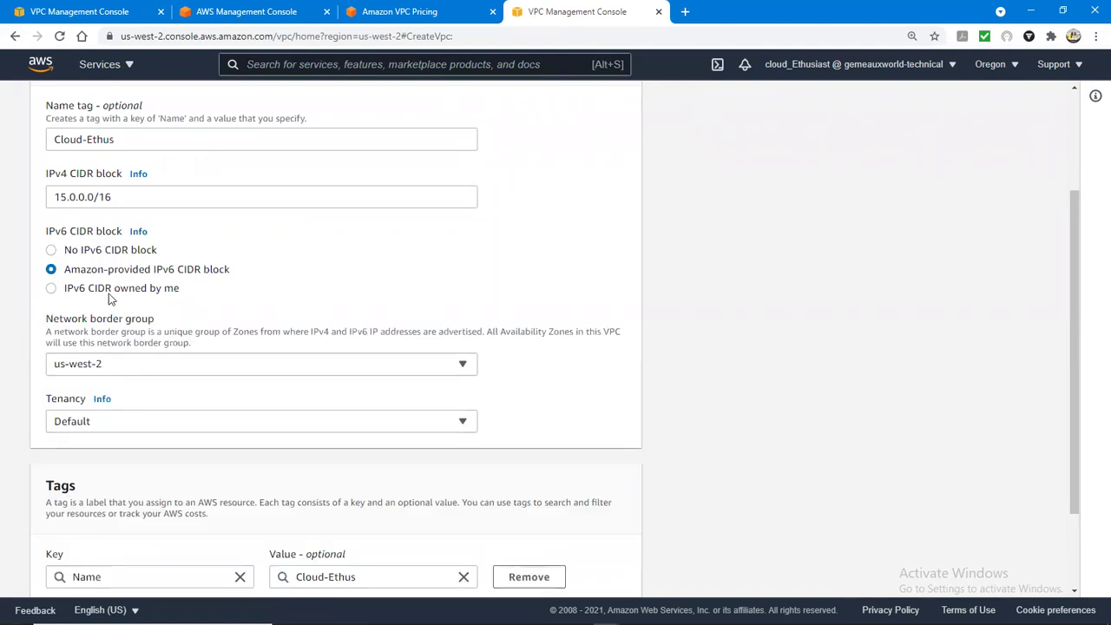
pyautogui.click(50, 250)
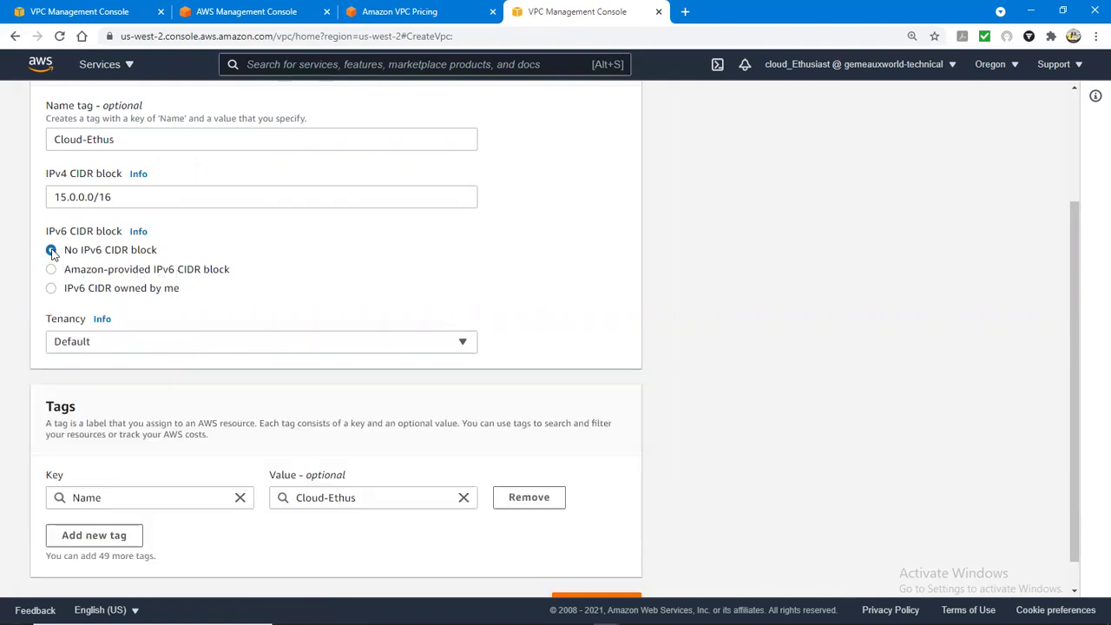
# Keep the tenancy at Default and review the VPC settings and the Name tag before creation
pyautogui.click(427, 342)
pyautogui.click(387, 365)
pyautogui.moveTo(1074, 228); pyautogui.dragTo(1047, 312)
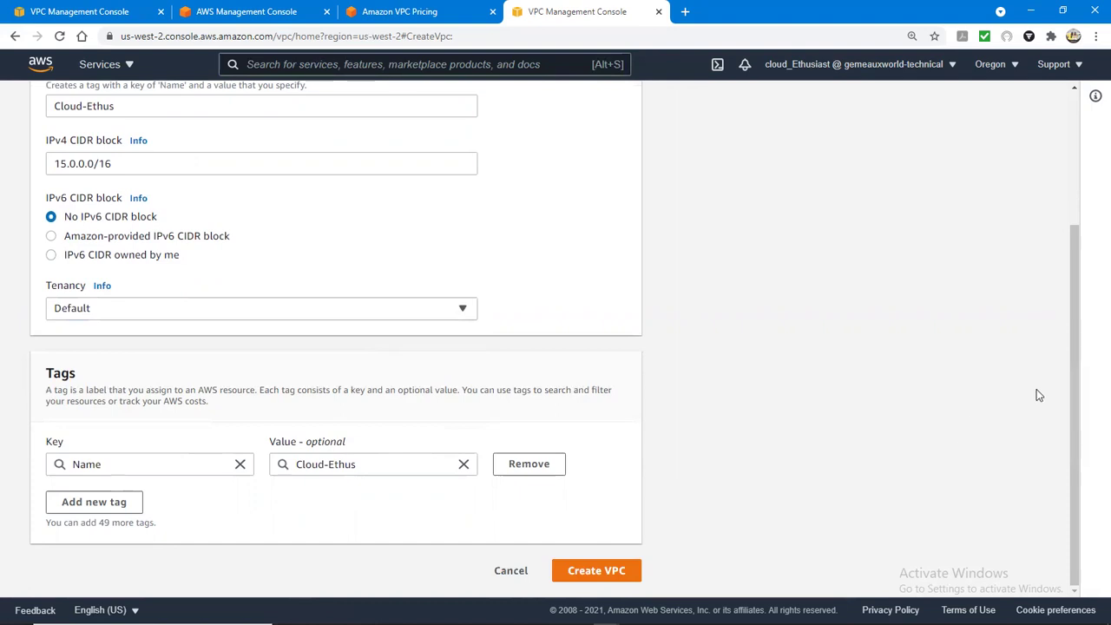
pyautogui.scroll(3, 1074, 352)
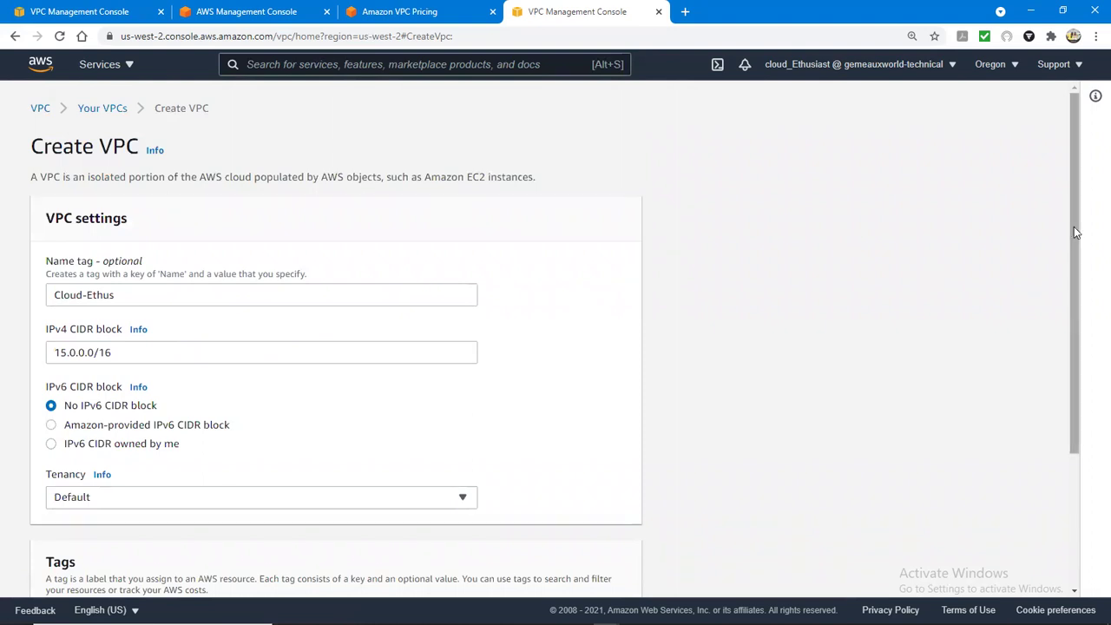
pyautogui.scroll(-3, 1037, 359)
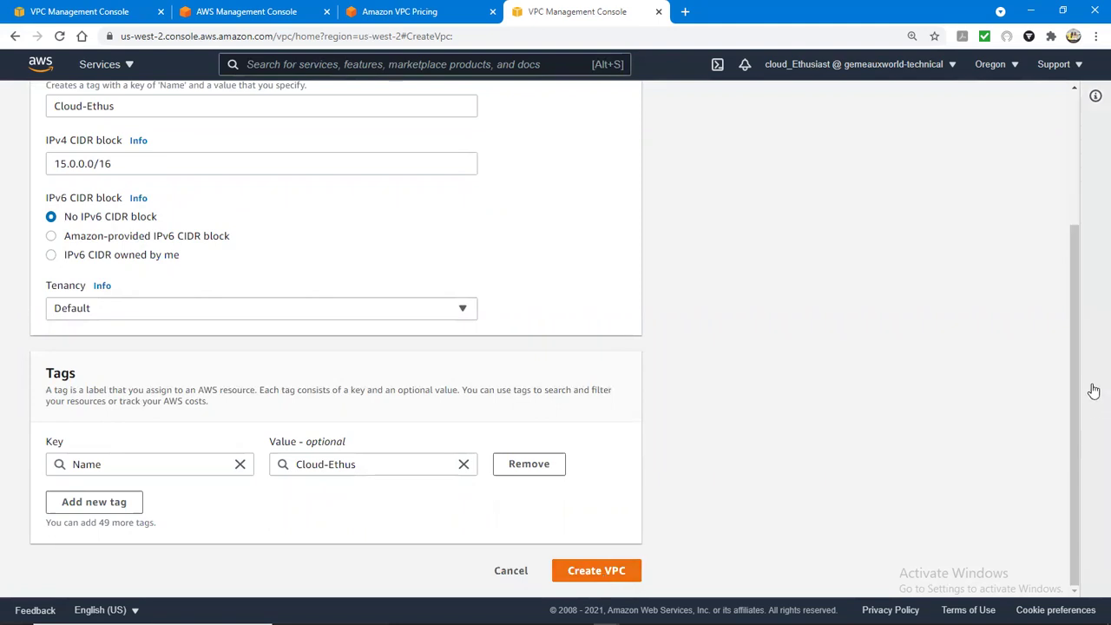
# Recheck the Cloud-Ethus VPC settings and tags, and create the VPC
pyautogui.moveTo(1074, 373); pyautogui.dragTo(1089, 248)
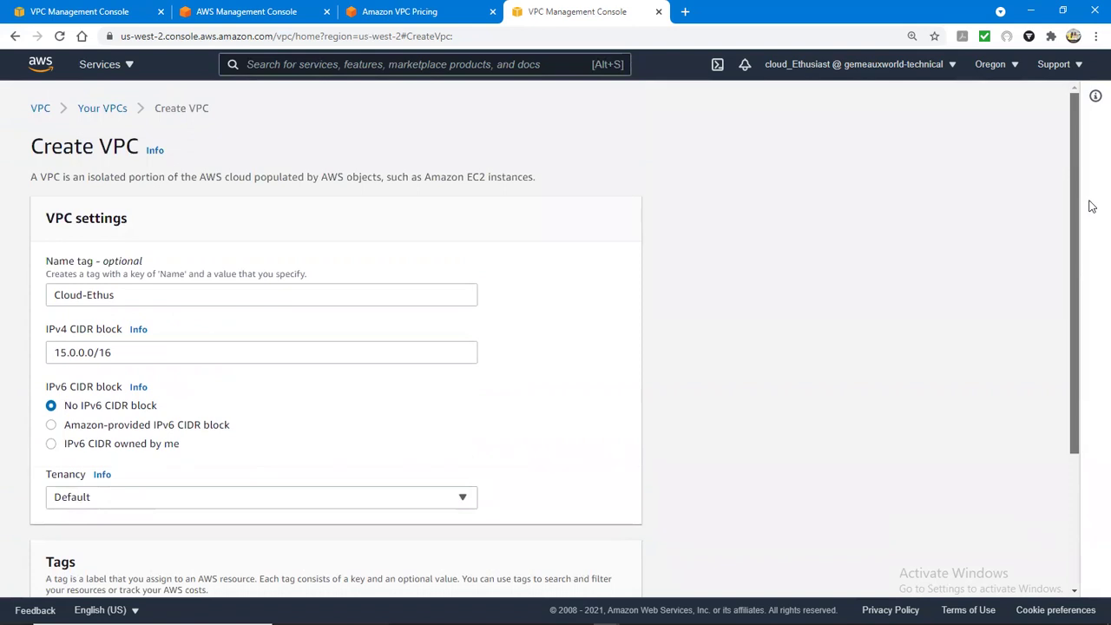
pyautogui.scroll(-3, 1071, 347)
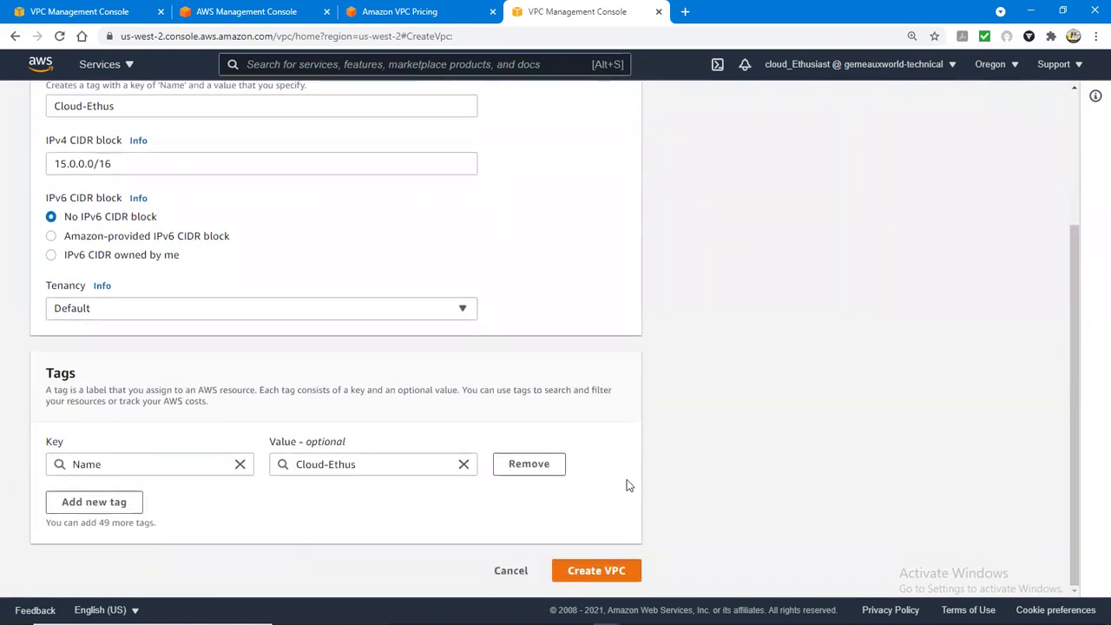
pyautogui.click(597, 570)
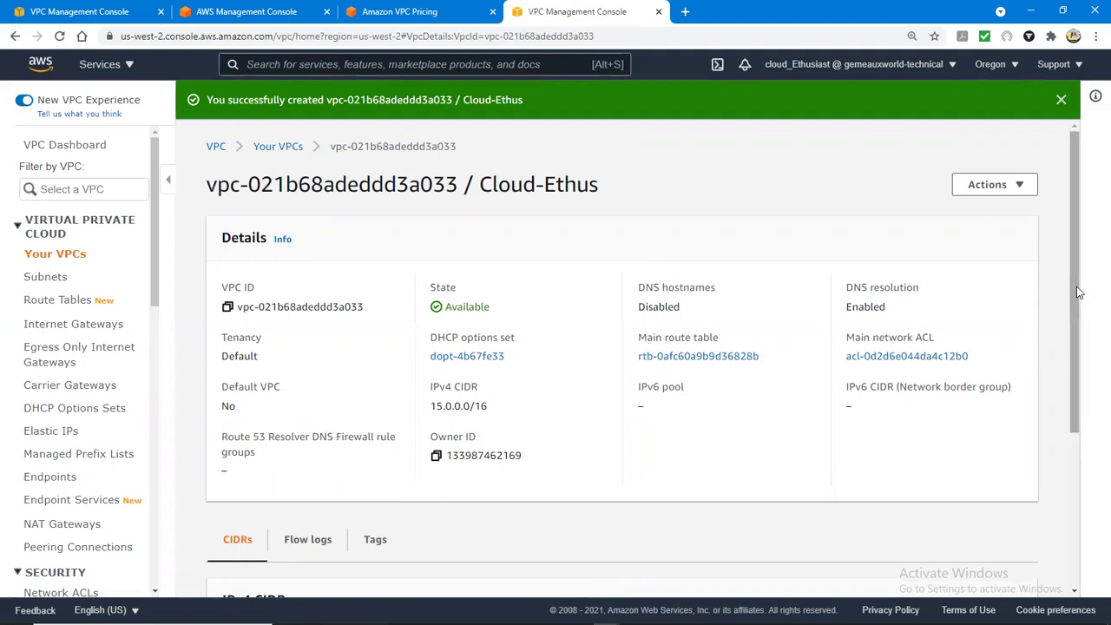
# Examine the new Cloud-Ethus VPC's details, associated IPv4 and IPv6 CIDRs, and flow logs
pyautogui.scroll(-1, 1079, 293)
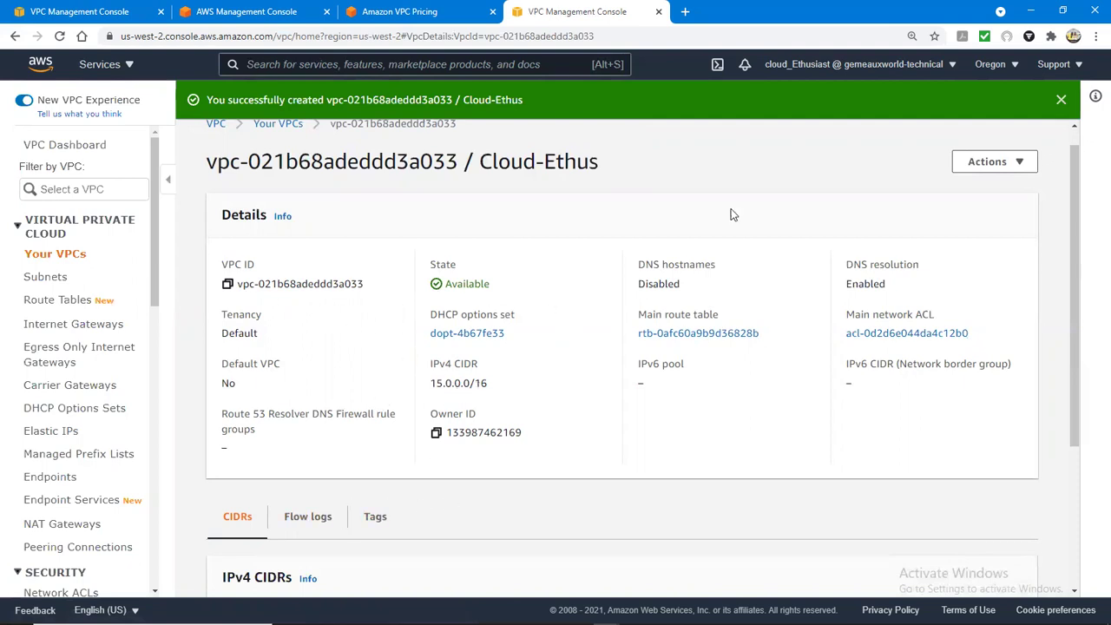
pyautogui.moveTo(1074, 201); pyautogui.dragTo(1069, 392)
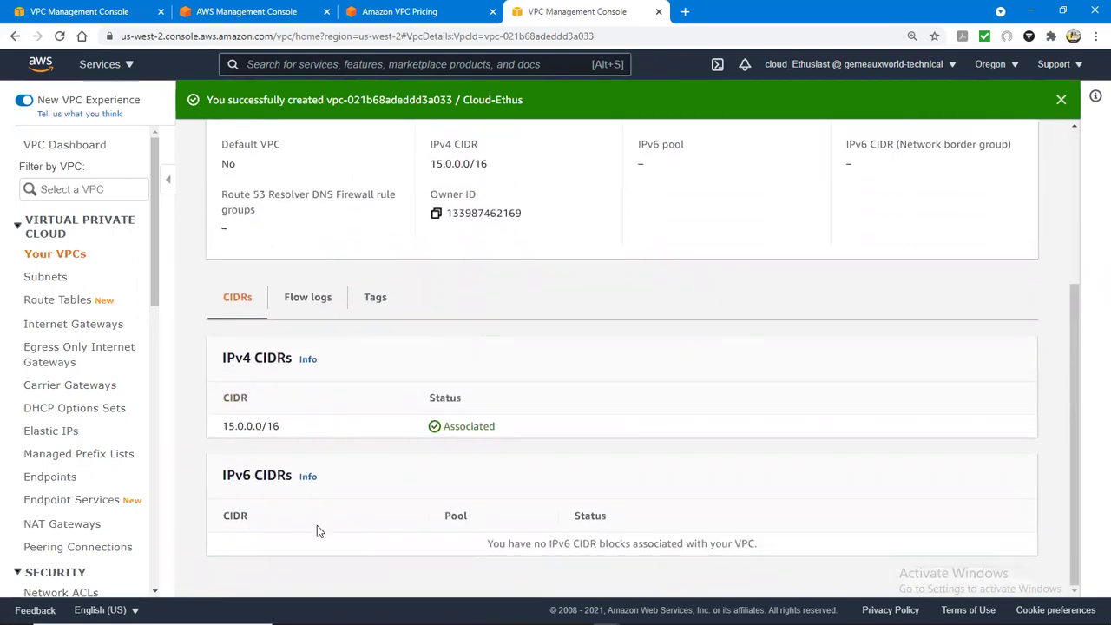
pyautogui.click(321, 299)
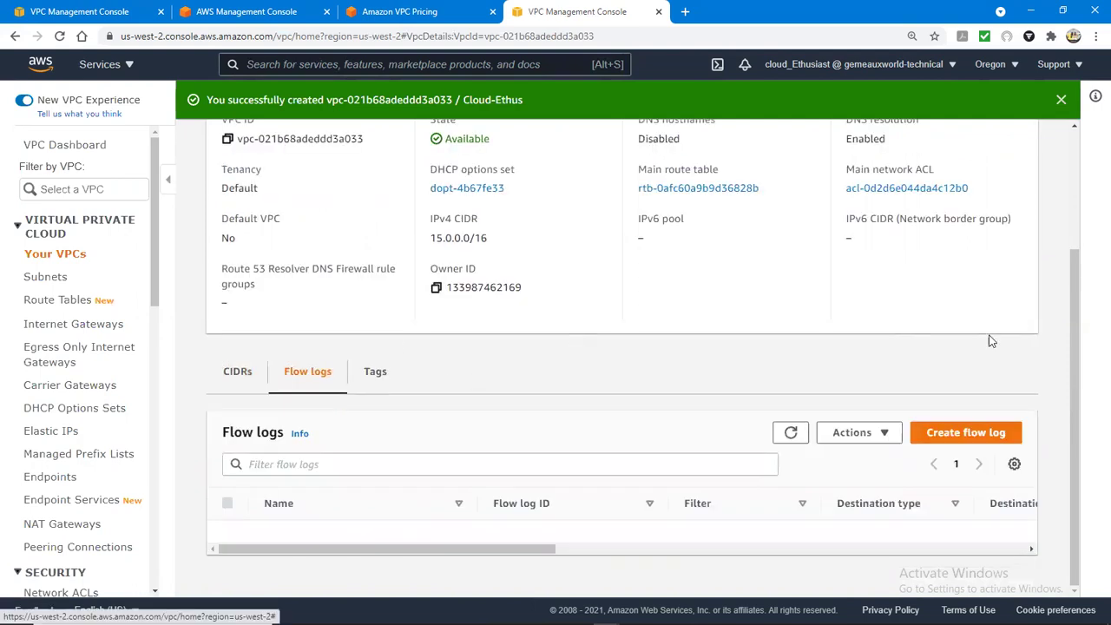
pyautogui.moveTo(1081, 320); pyautogui.dragTo(1073, 397)
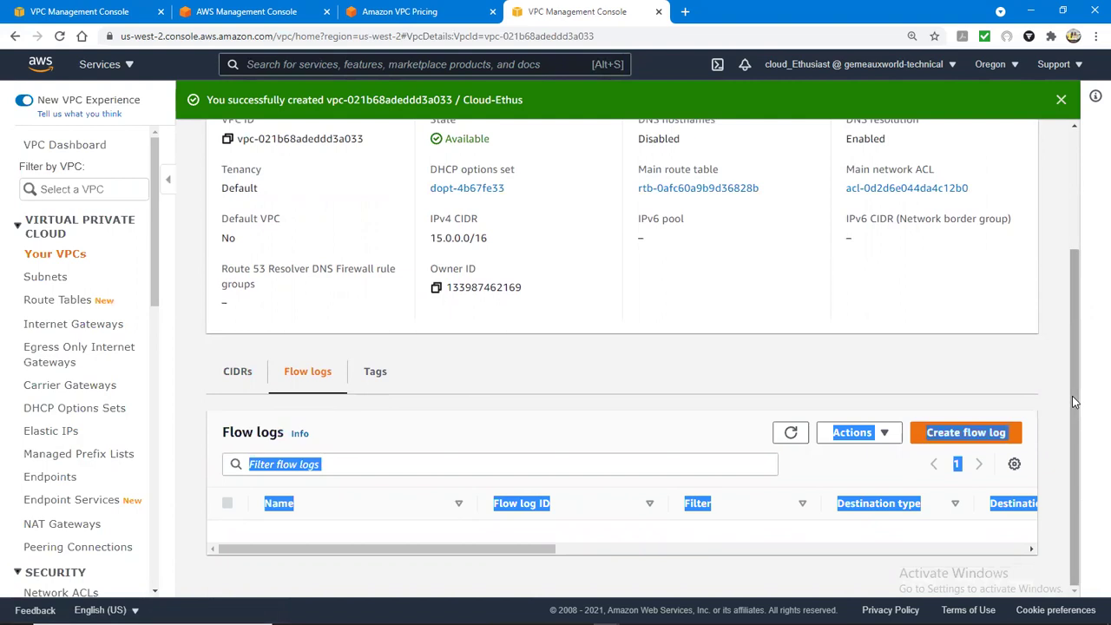
pyautogui.click(775, 389)
pyautogui.click(886, 437)
pyautogui.click(725, 407)
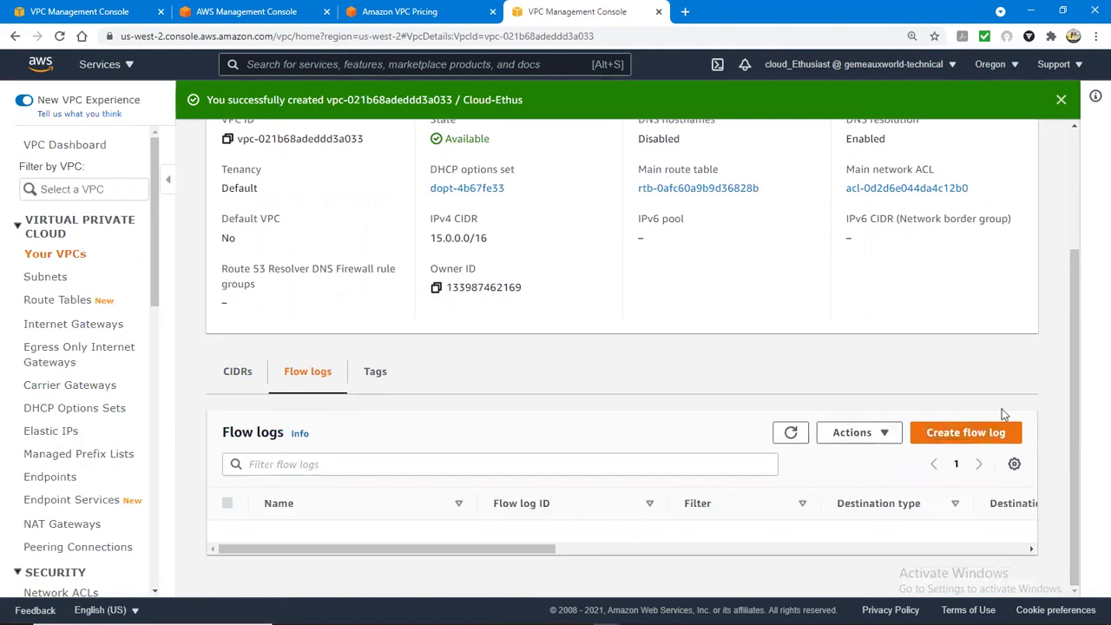
pyautogui.moveTo(1077, 310); pyautogui.dragTo(1074, 158)
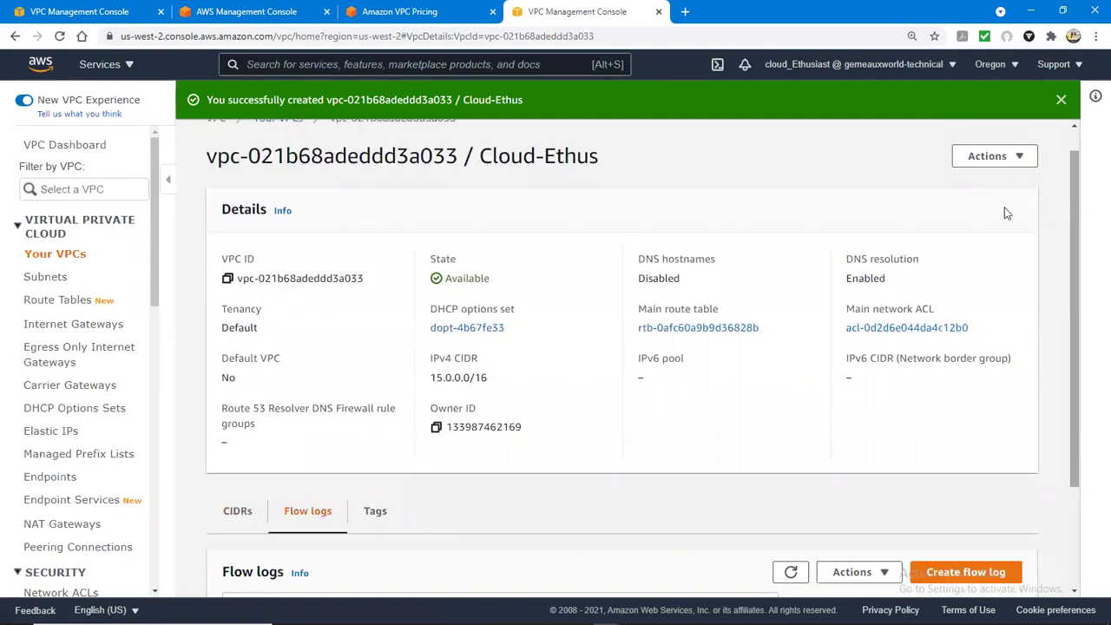
# Request deletion of the 172.16.10.0/24 tf-example subnet, Private subnet and Public subnet, confirming with "delete", and dismiss the notification
pyautogui.click(52, 280)
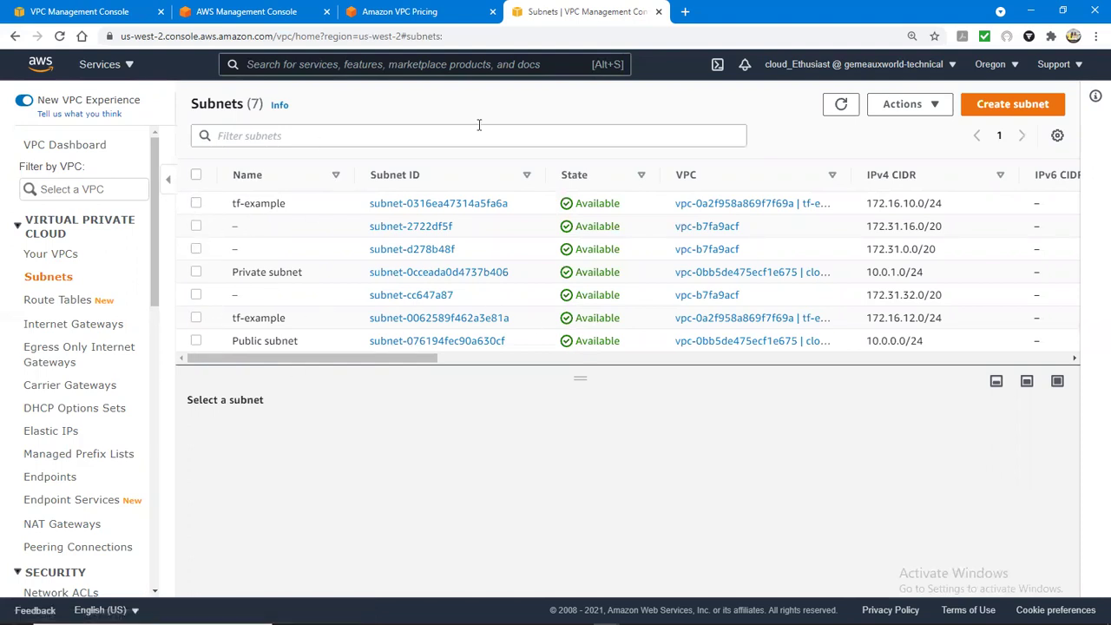
pyautogui.click(196, 205)
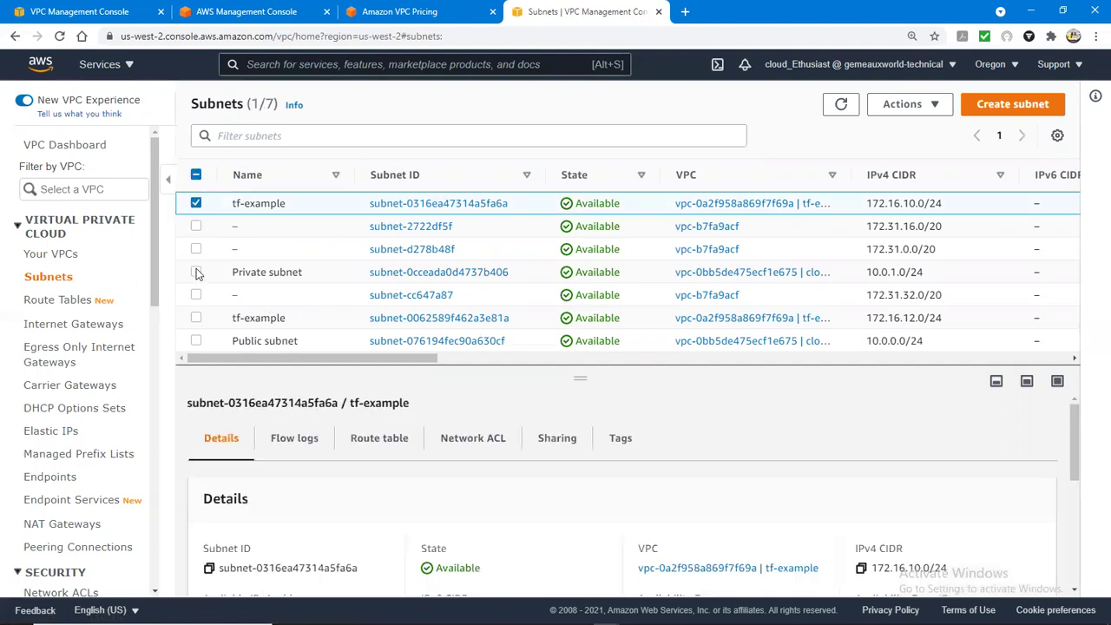
pyautogui.click(196, 272)
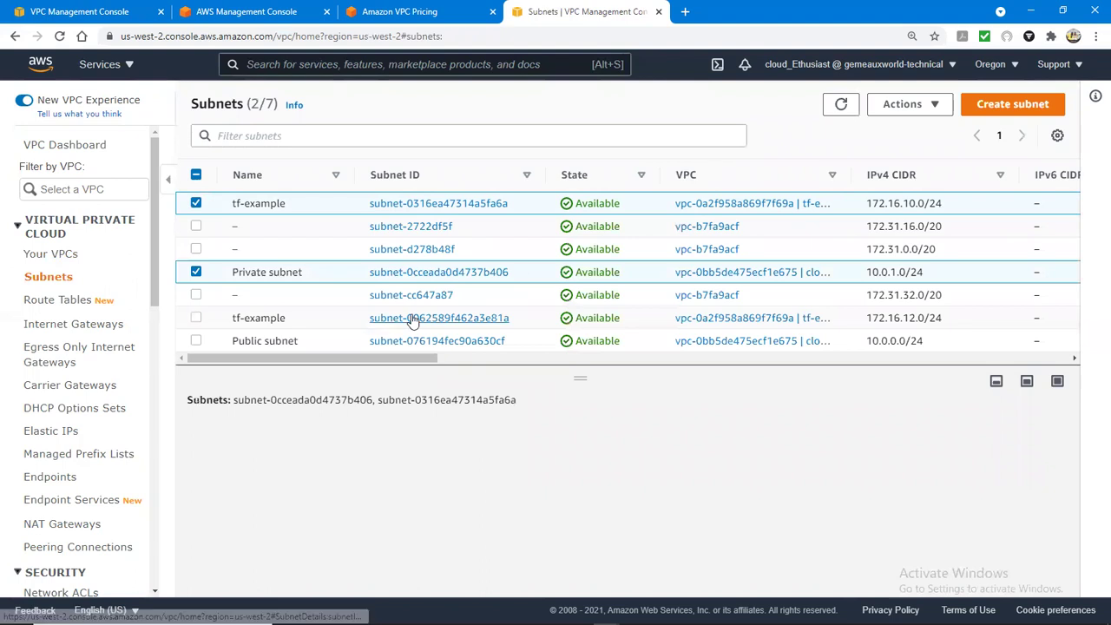
pyautogui.click(196, 341)
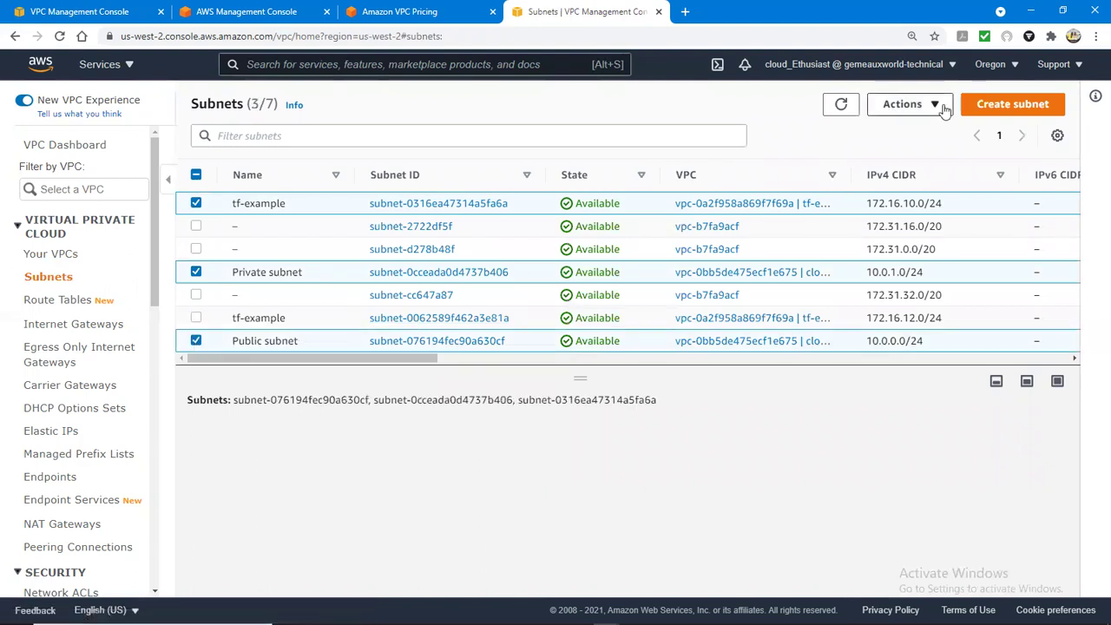
pyautogui.click(944, 106)
pyautogui.click(863, 318)
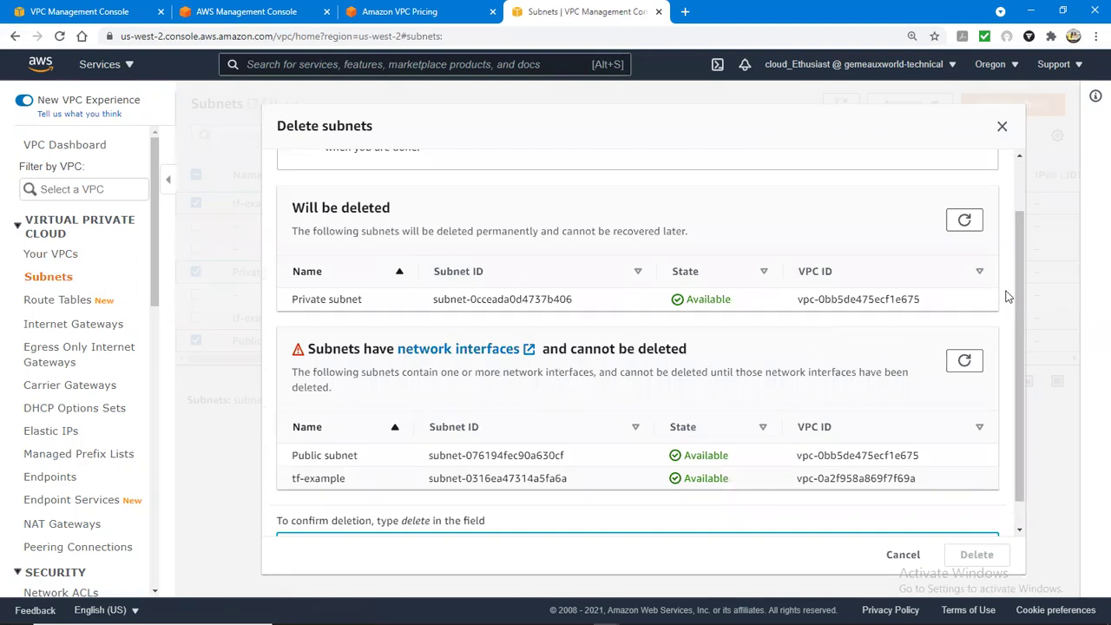
pyautogui.scroll(-1, 1021, 295)
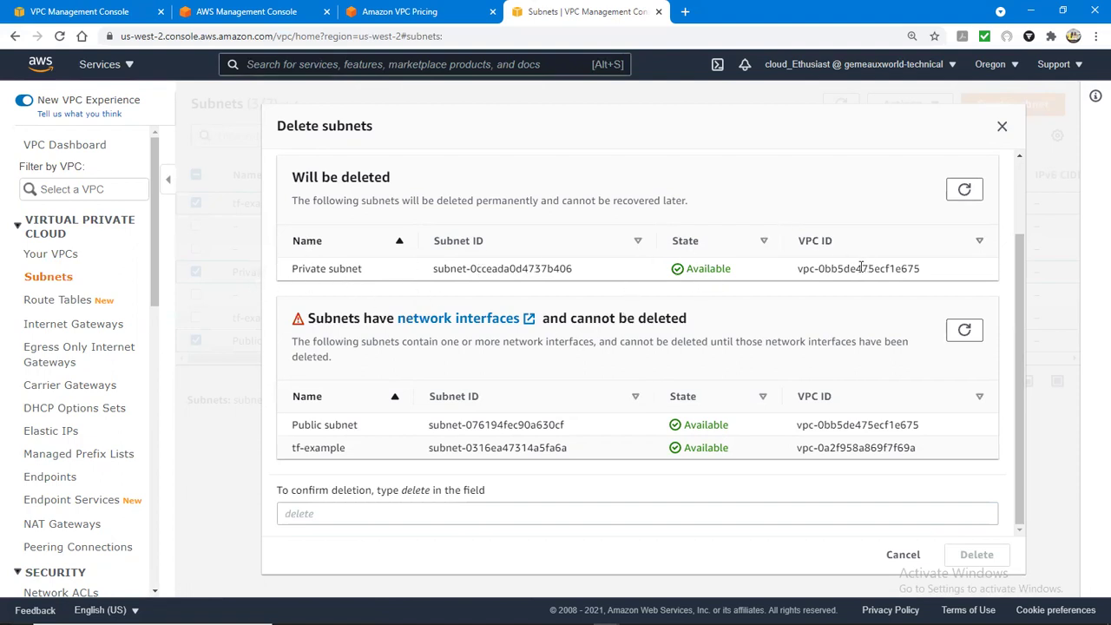
pyautogui.click(295, 514)
pyautogui.write('de')
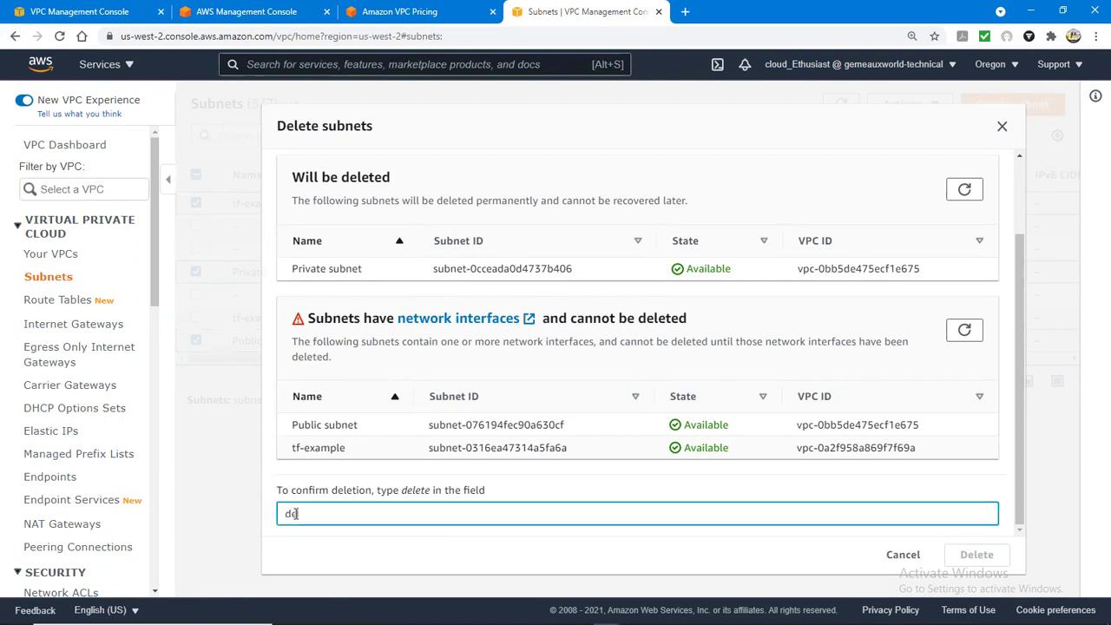
pyautogui.write('lete')
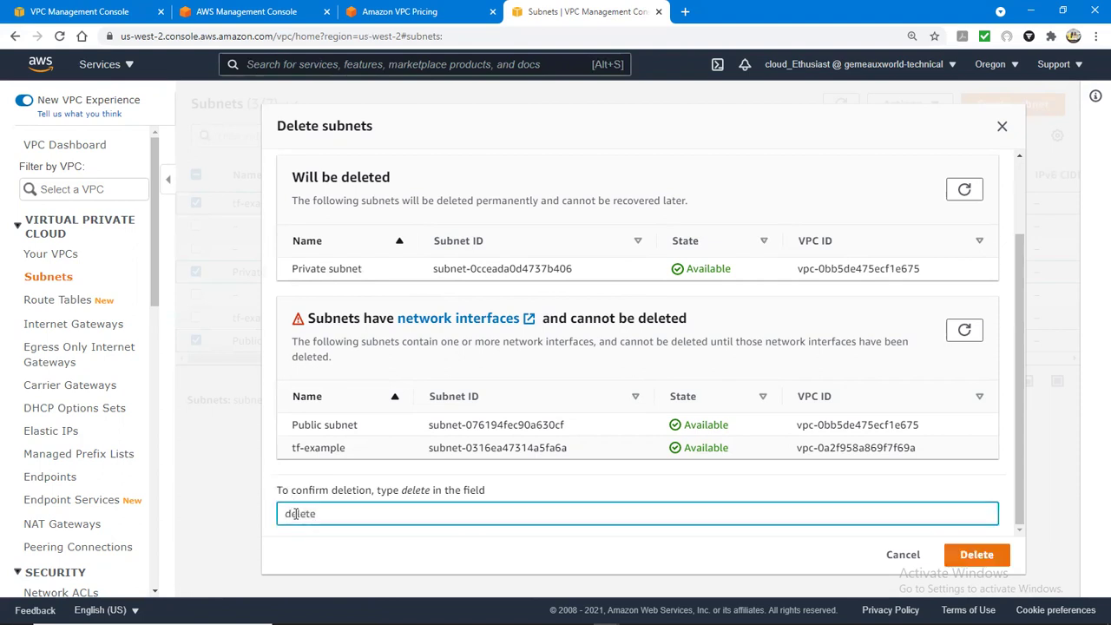
pyautogui.click(976, 554)
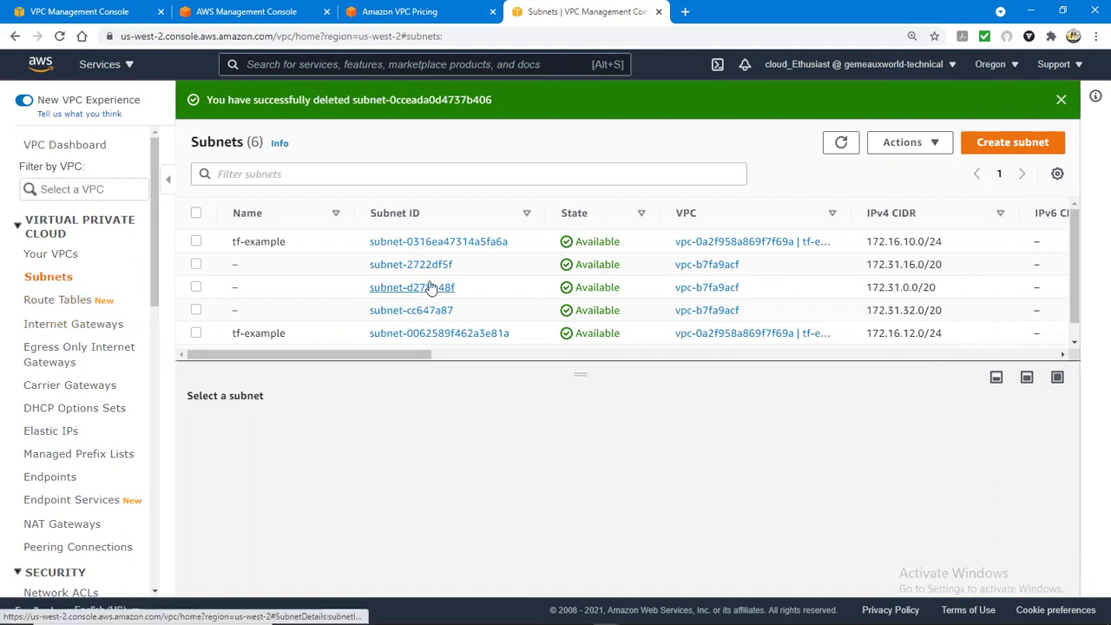
pyautogui.click(1060, 100)
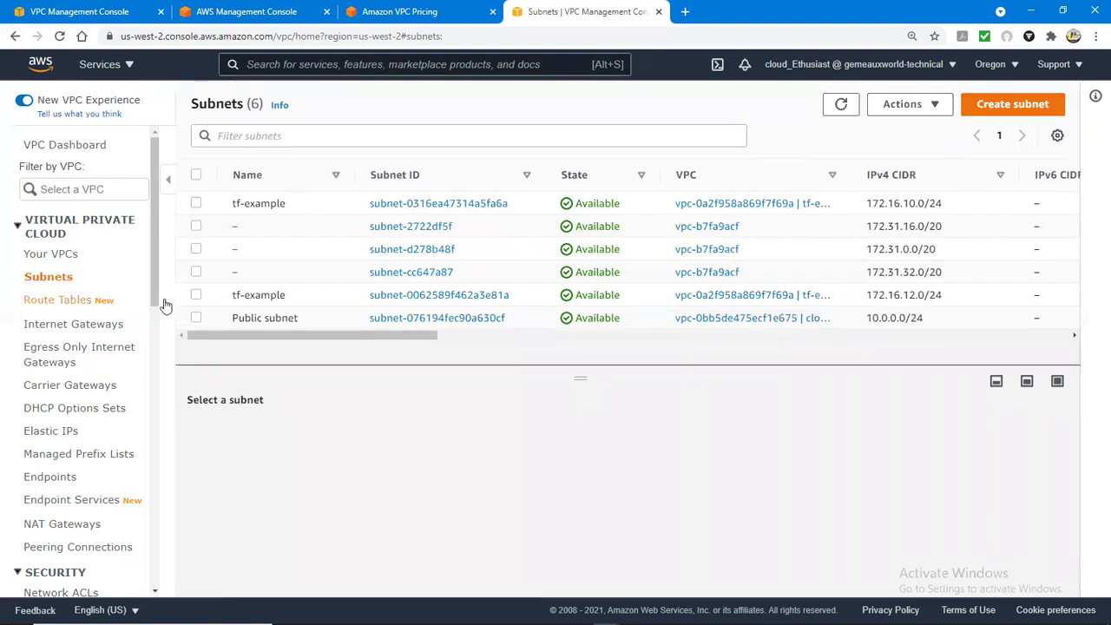
# Start creating a new subnet in the Cloud-Ethus VPC
pyautogui.click(1012, 106)
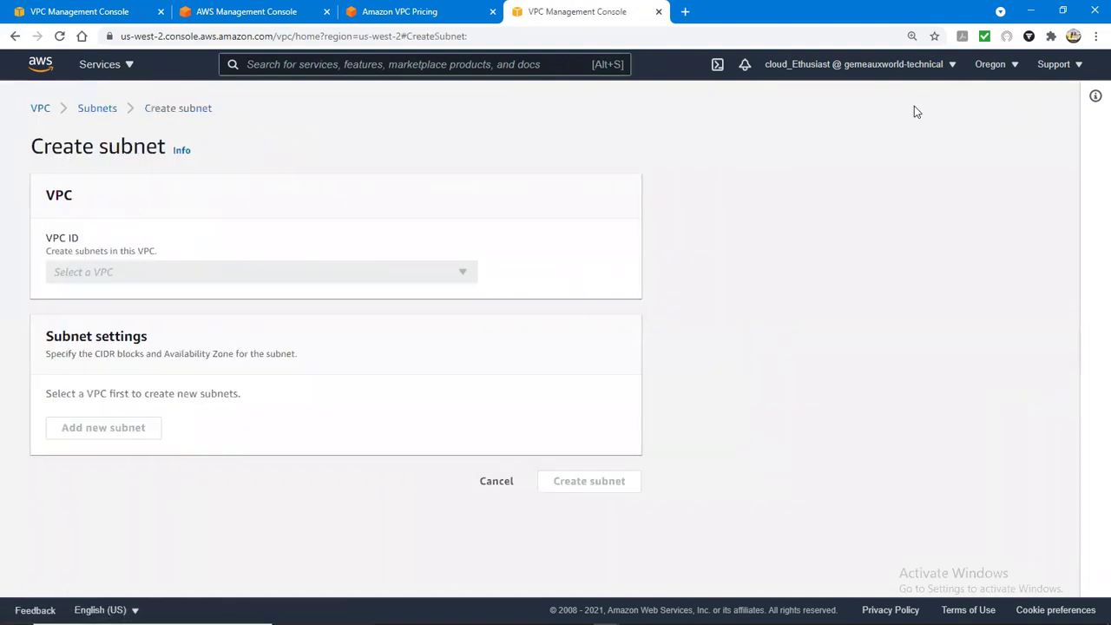
pyautogui.click(310, 273)
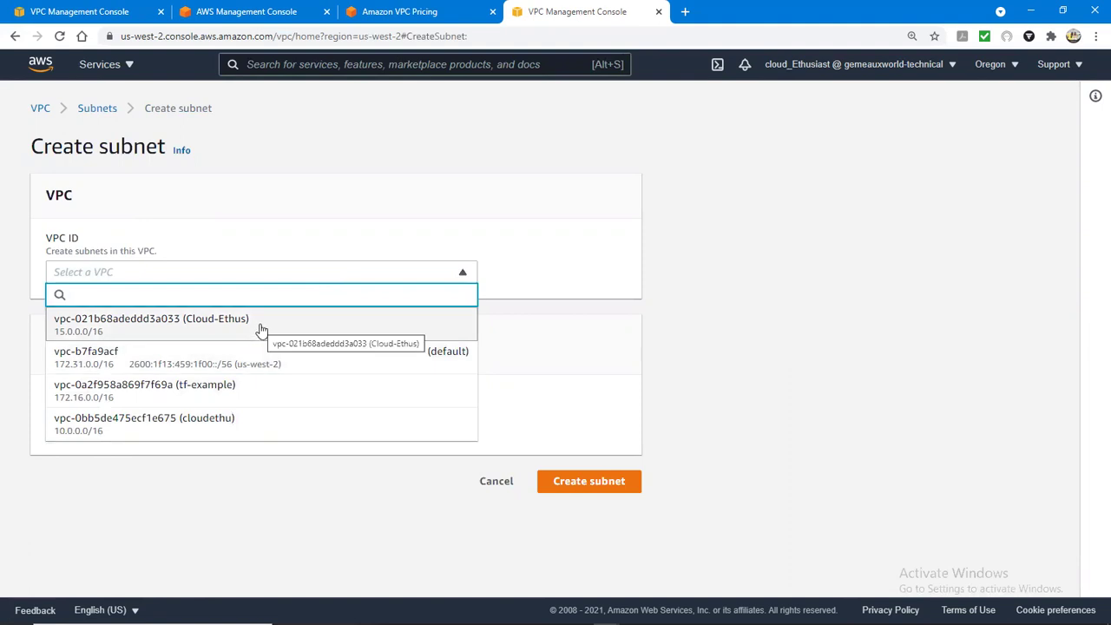
pyautogui.click(145, 335)
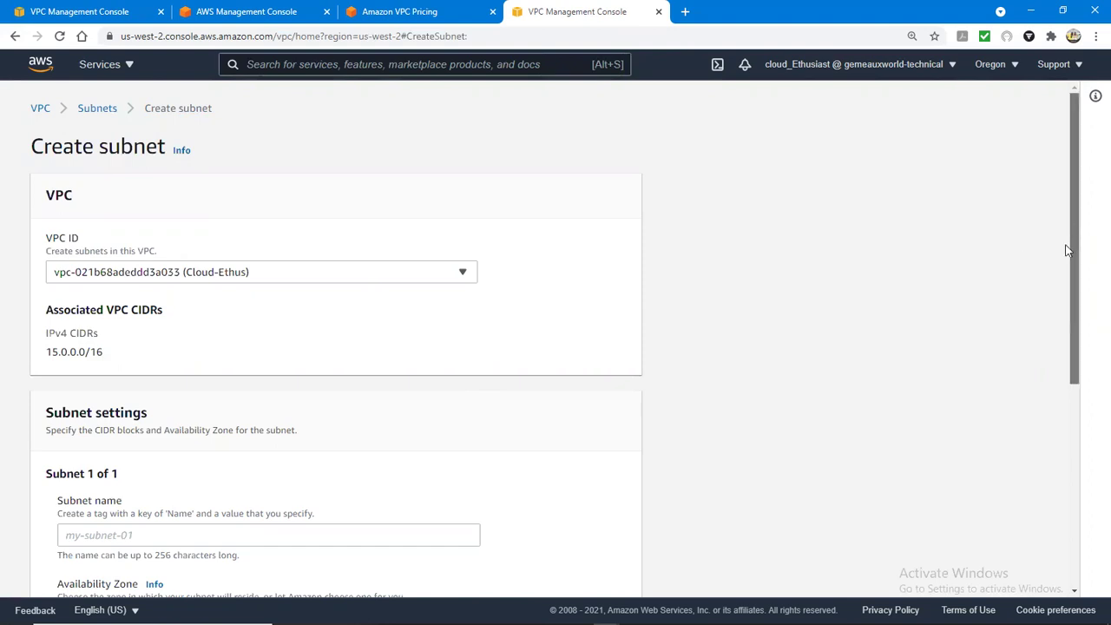
# Name the subnet clouE-subnet and place it in the US West (Oregon) / us-west-2a Availability Zone
pyautogui.moveTo(1072, 248); pyautogui.dragTo(1074, 347)
pyautogui.click(326, 355)
pyautogui.write('clo')
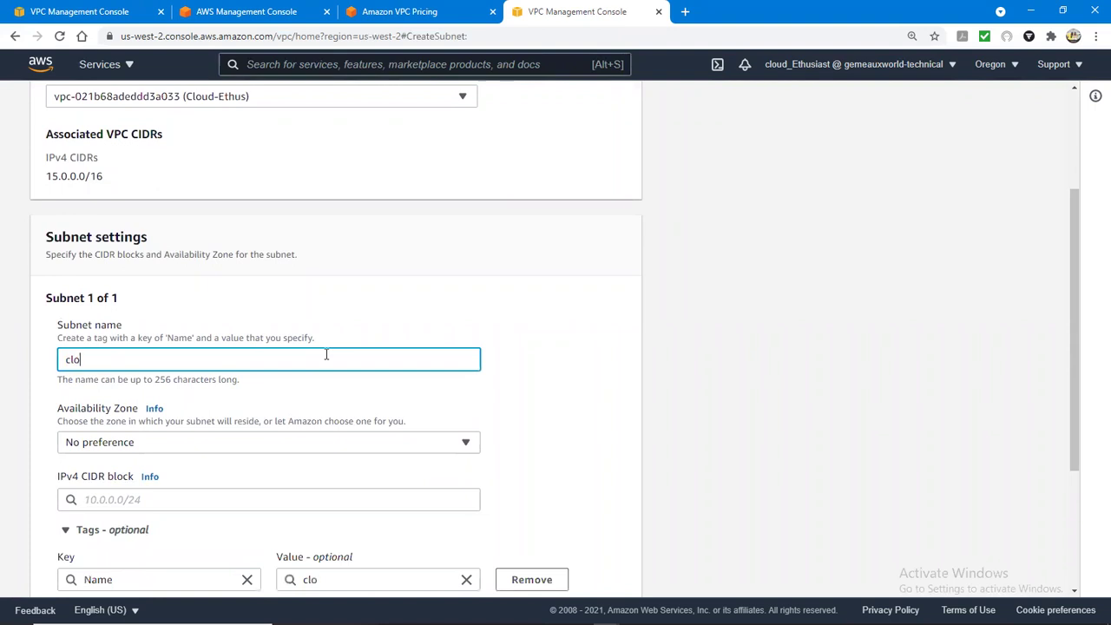
pyautogui.write('uE-subnet')
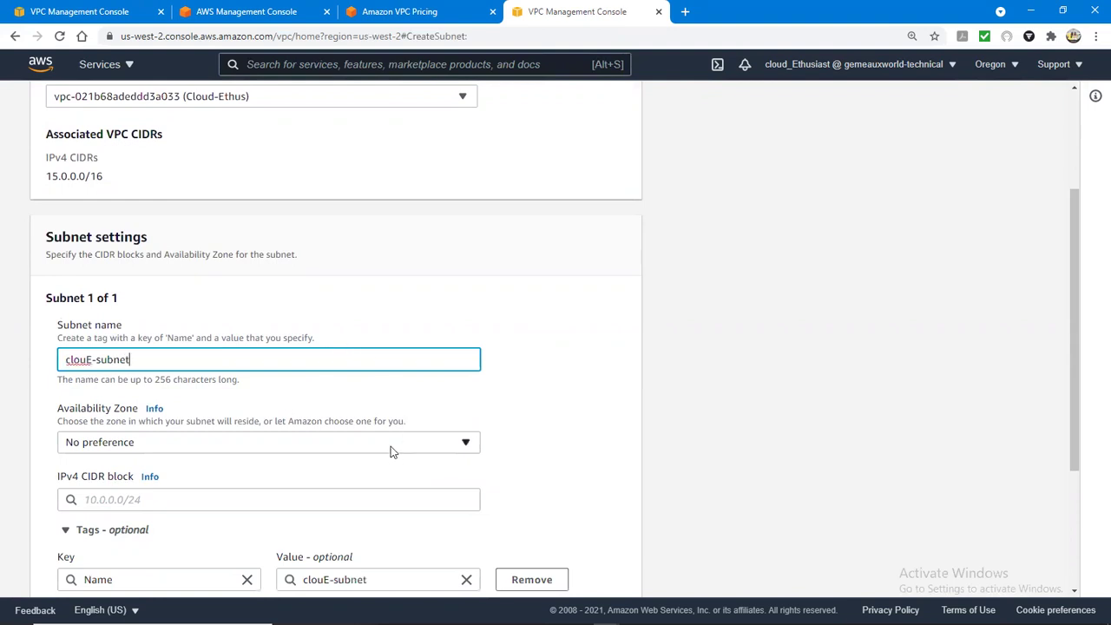
pyautogui.click(390, 445)
pyautogui.click(324, 313)
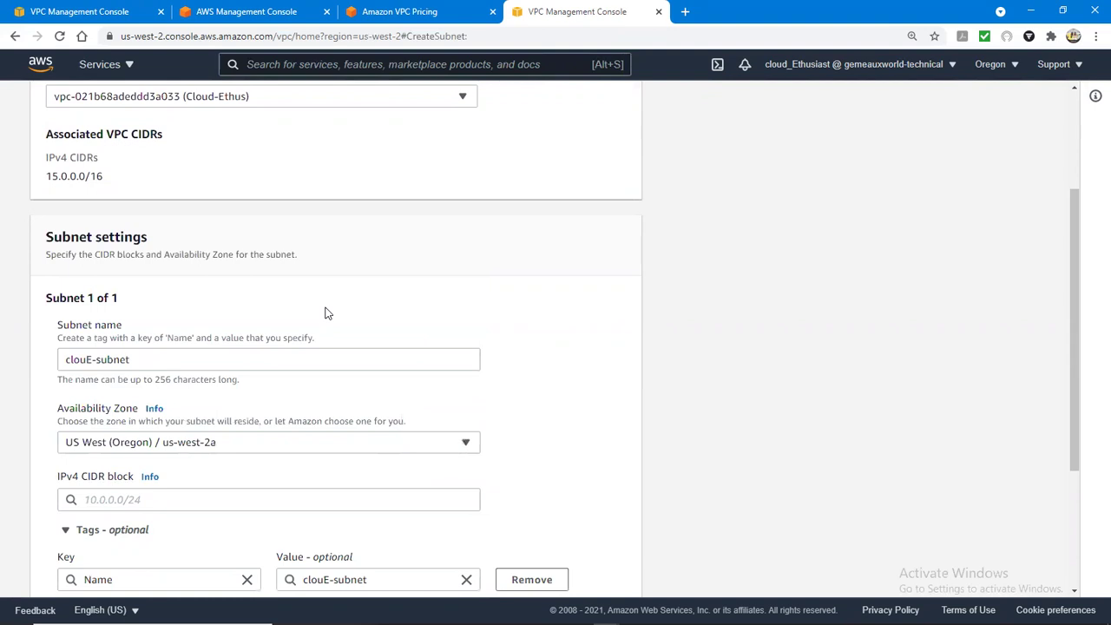
# Set the subnet's IPv4 CIDR block to 12.0.0.0/24
pyautogui.click(240, 499)
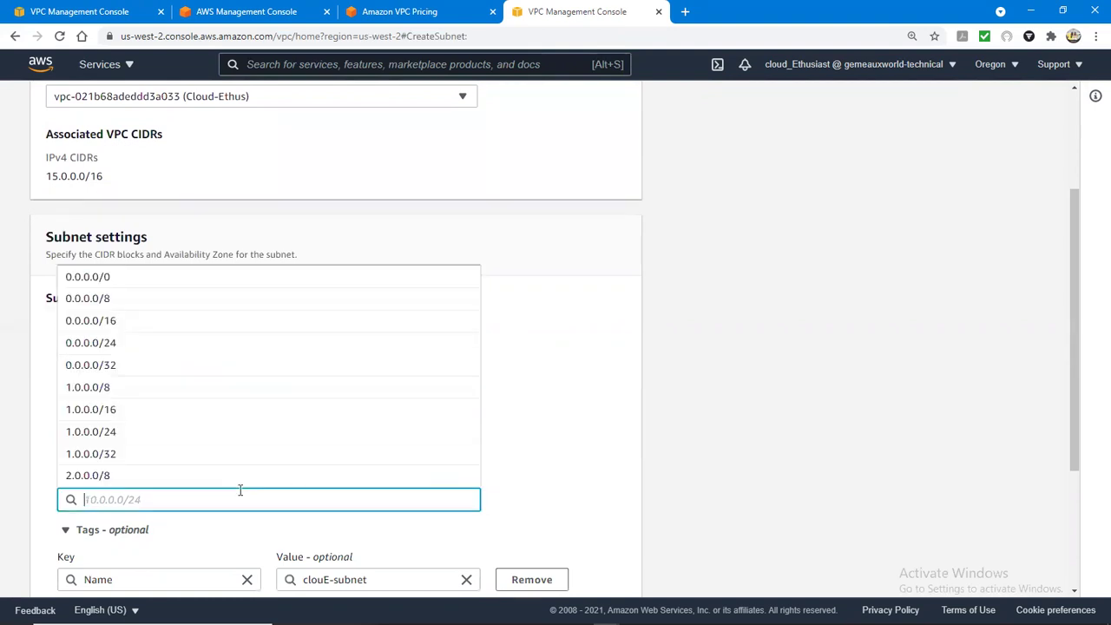
pyautogui.write('12')
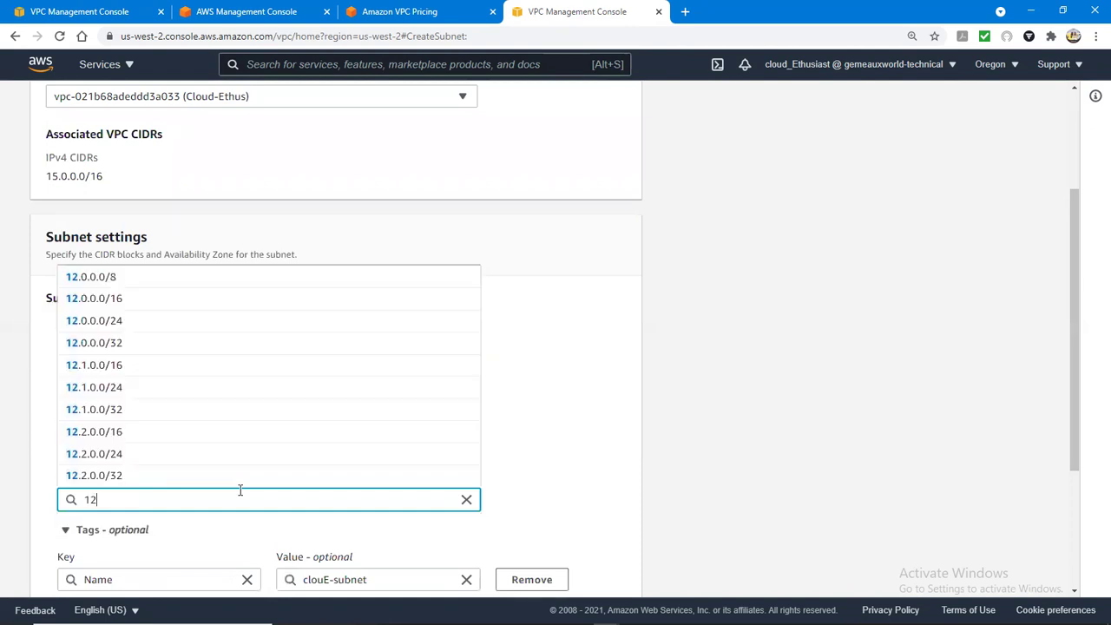
pyautogui.write('.')
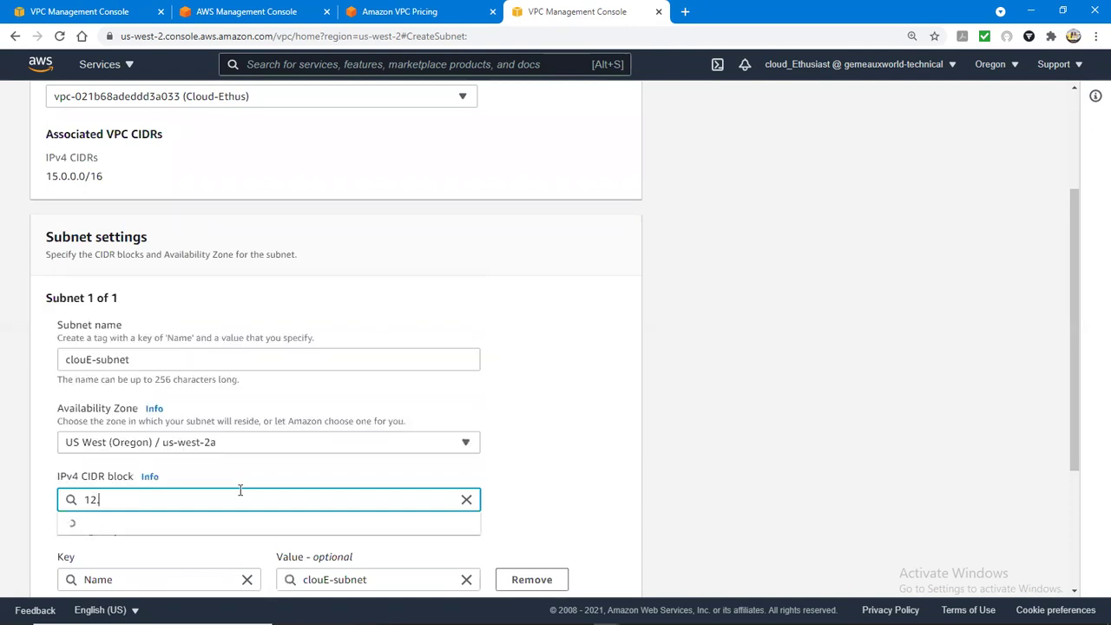
pyautogui.write('0.0.0')
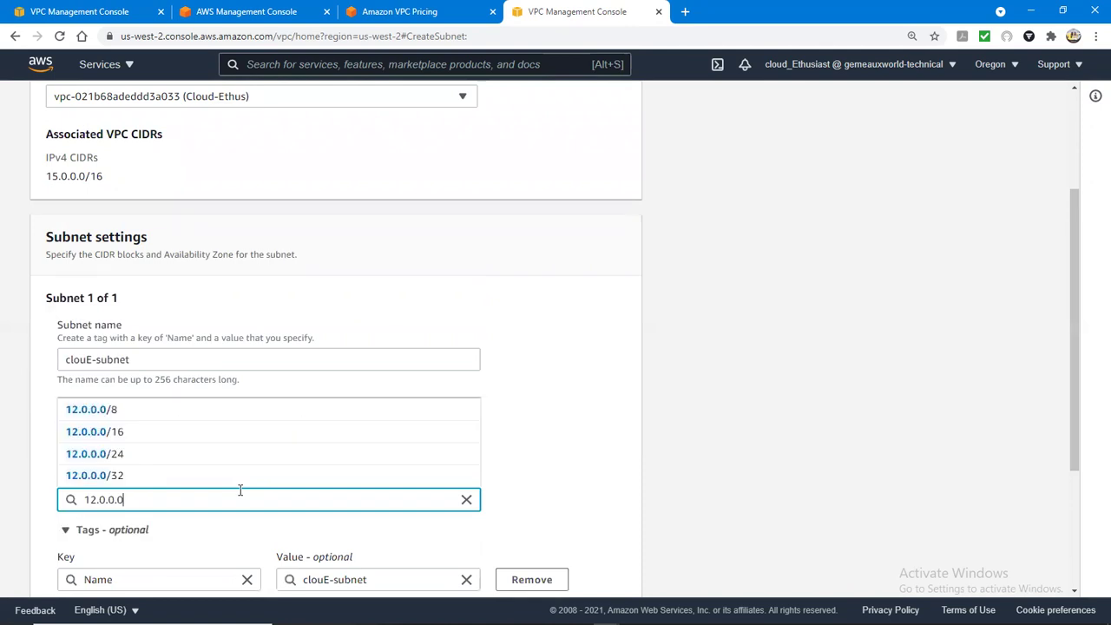
pyautogui.write('/1')
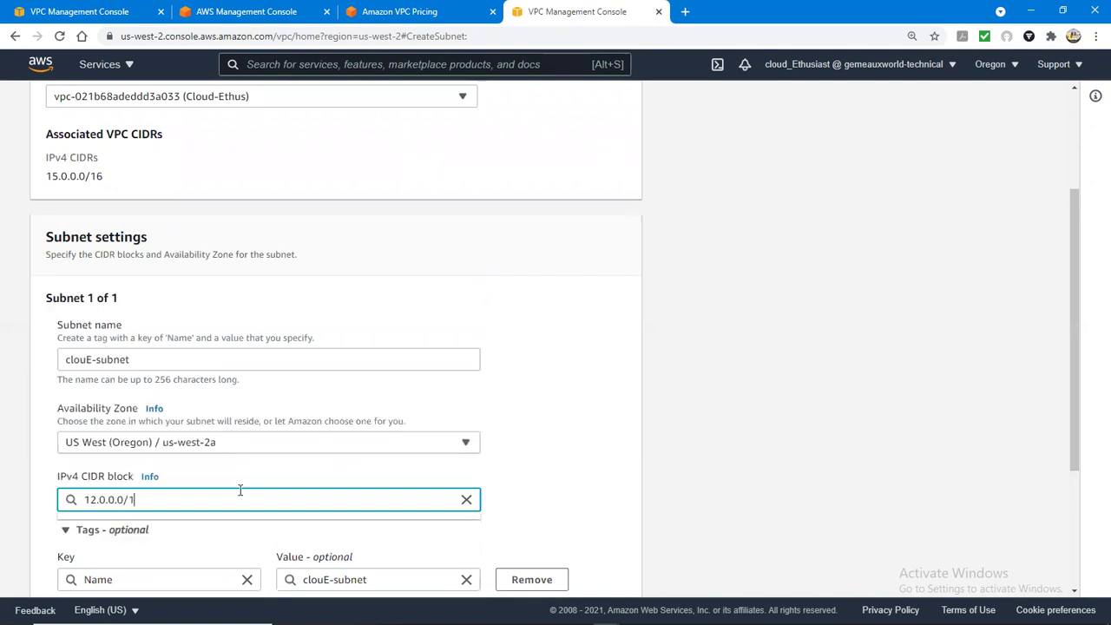
pyautogui.press('BackSpace')
pyautogui.write('24')
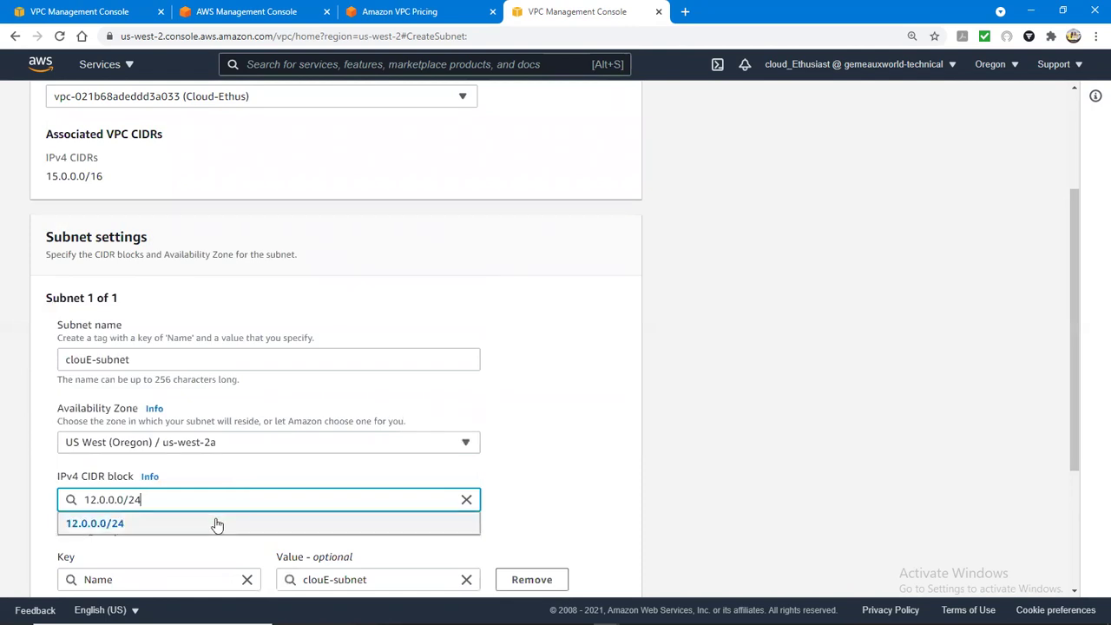
pyautogui.click(214, 525)
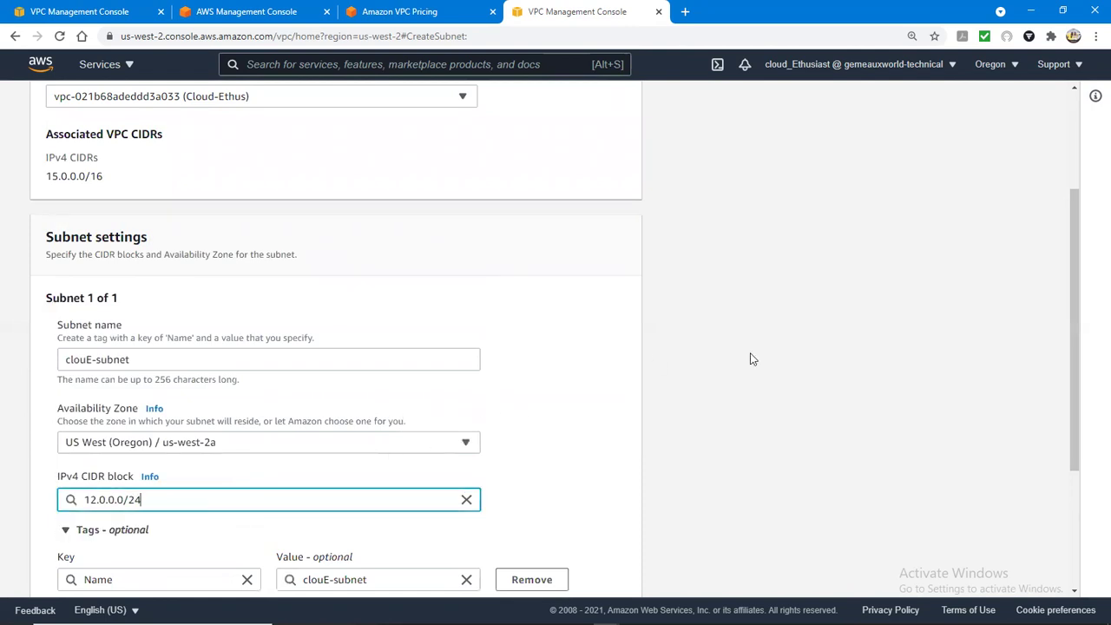
# Change the first octet of the clouE-subnet IPv4 CIDR block to 15, giving 15.0.0.0/24
pyautogui.moveTo(1074, 289); pyautogui.dragTo(1063, 396)
pyautogui.scroll(-1, 1058, 426)
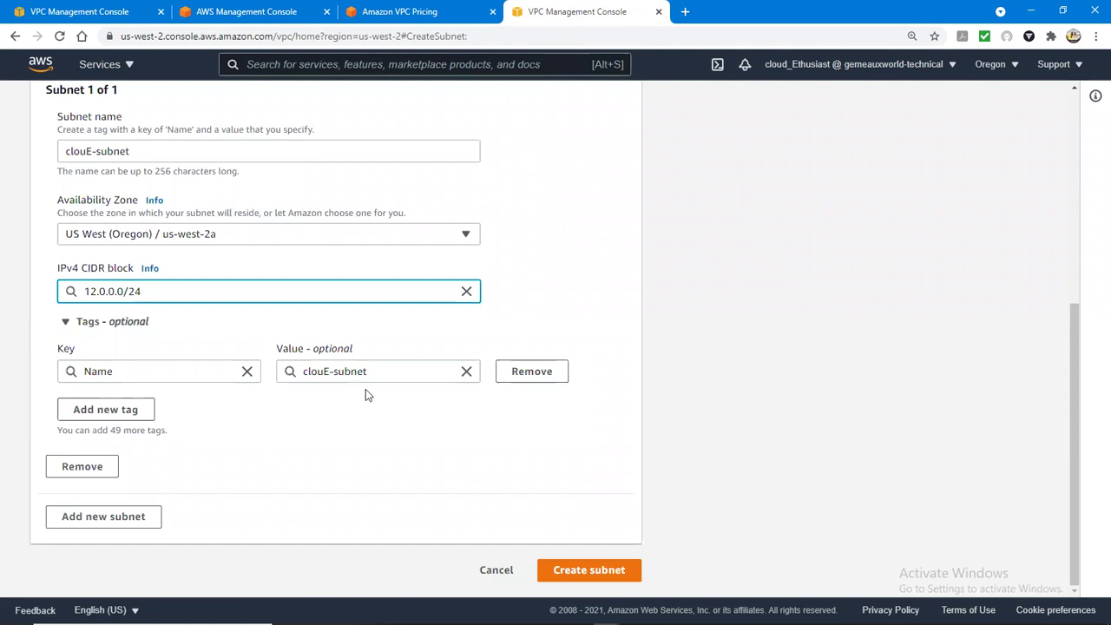
pyautogui.click(94, 292)
pyautogui.press('BackSpace')
pyautogui.write('5')
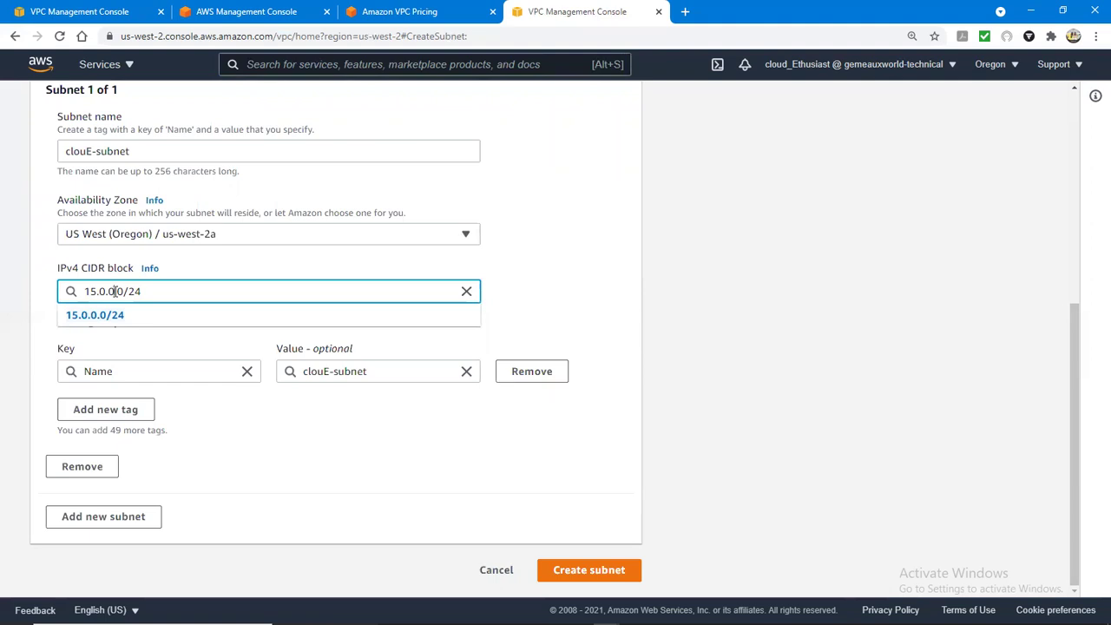
# Change the third octet of the clouE-subnet IPv4 CIDR block to 251, giving 15.0.251.0/24
pyautogui.click(114, 291)
pyautogui.press('BackSpace')
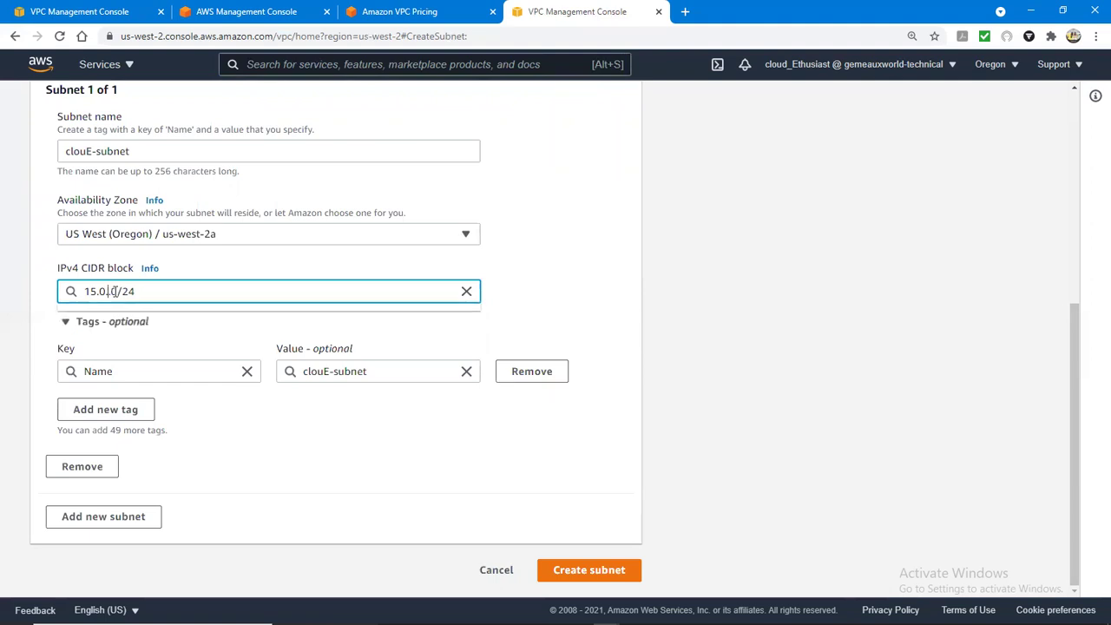
pyautogui.write('3')
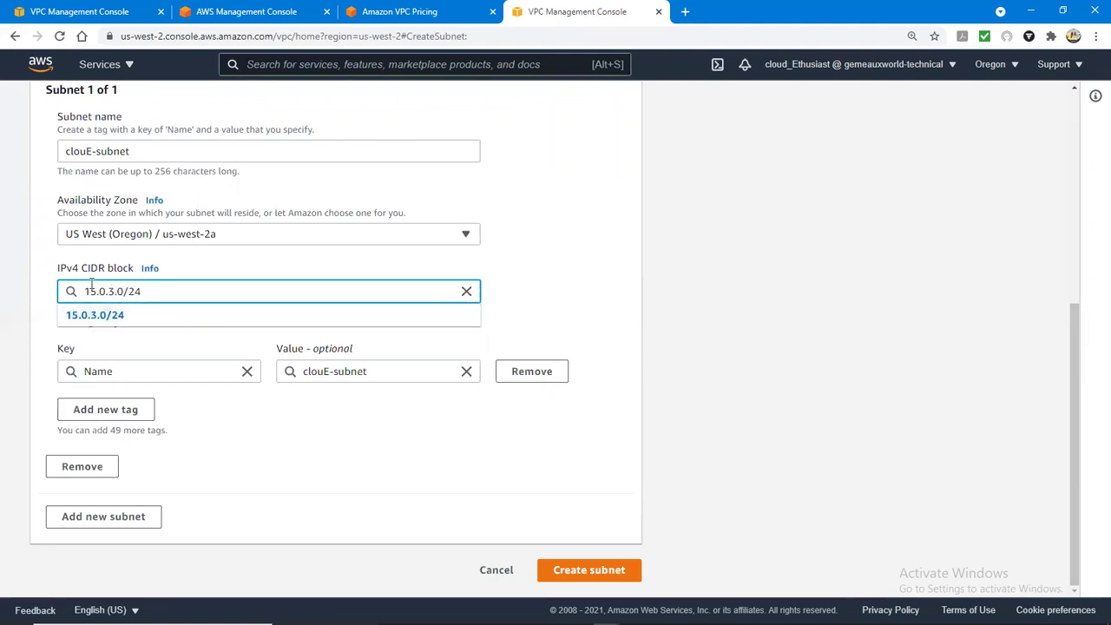
pyautogui.press('BackSpace')
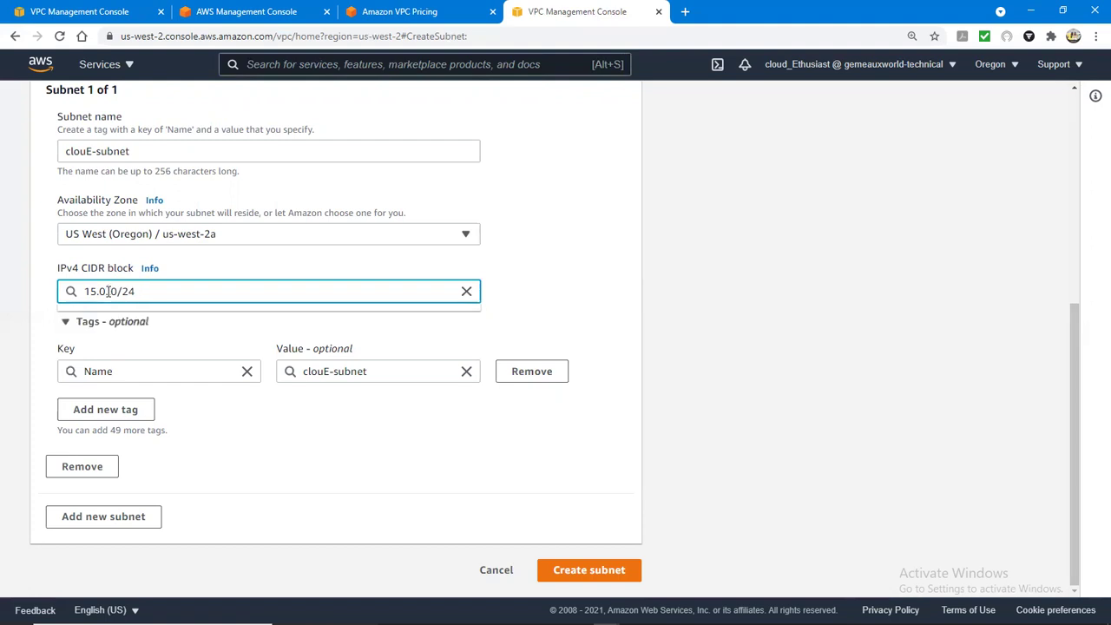
pyautogui.write('200')
pyautogui.press('BackSpace')
pyautogui.press('BackSpace')
pyautogui.write('5.')
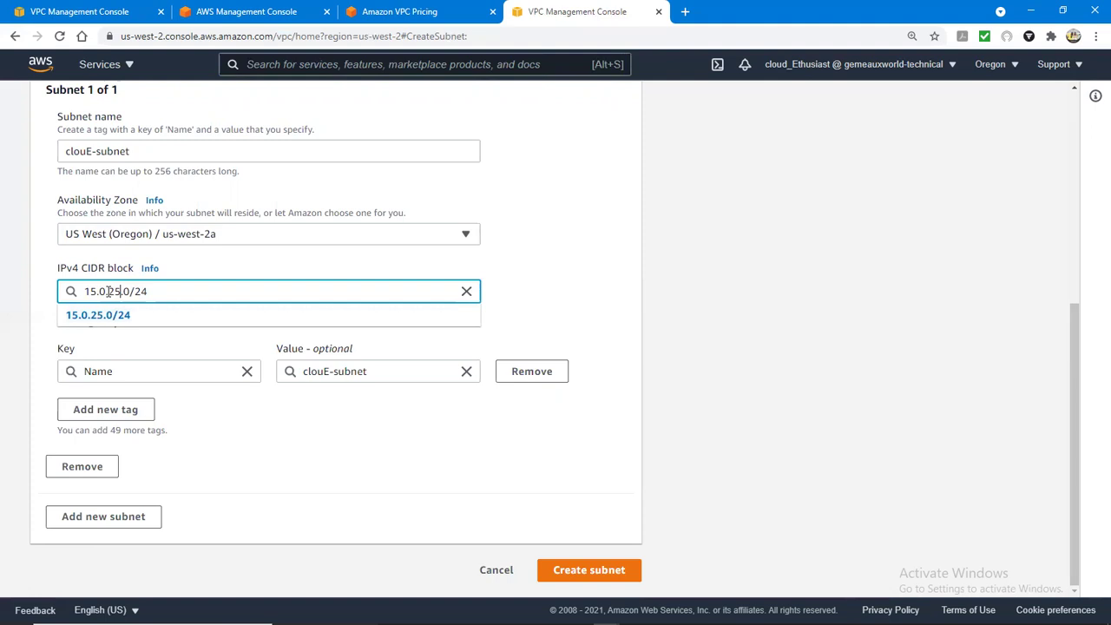
pyautogui.write('0')
pyautogui.press('BackSpace')
pyautogui.write('1')
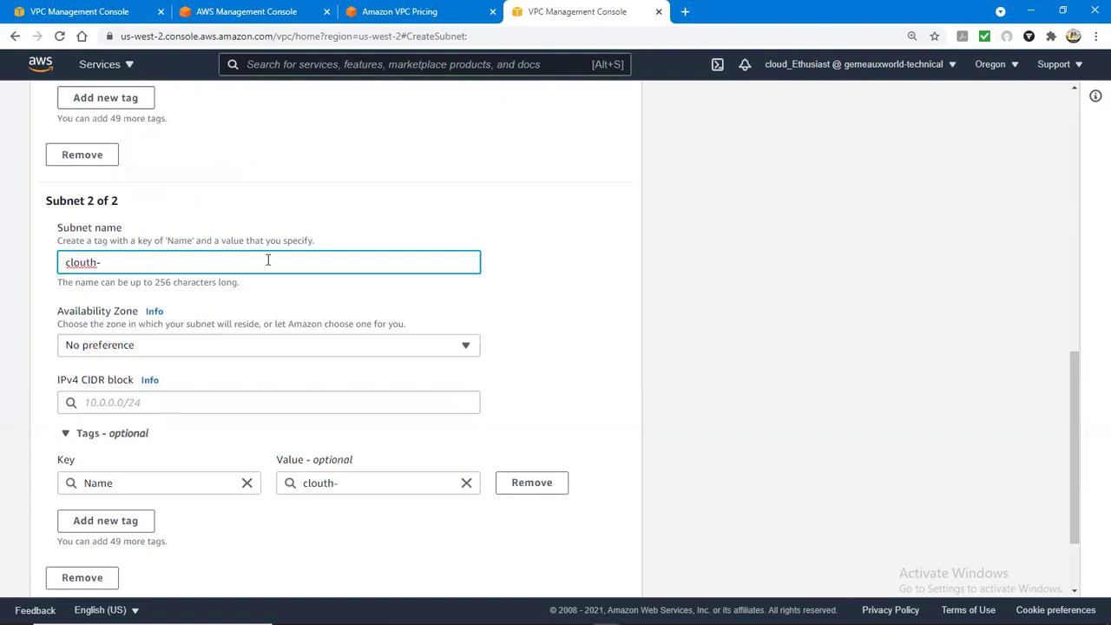
# Name the second subnet clouth-ethu-subnet2 and place it in the US West (Oregon) / us-west-2b Availability Zone
pyautogui.write('ethu-subnet2')
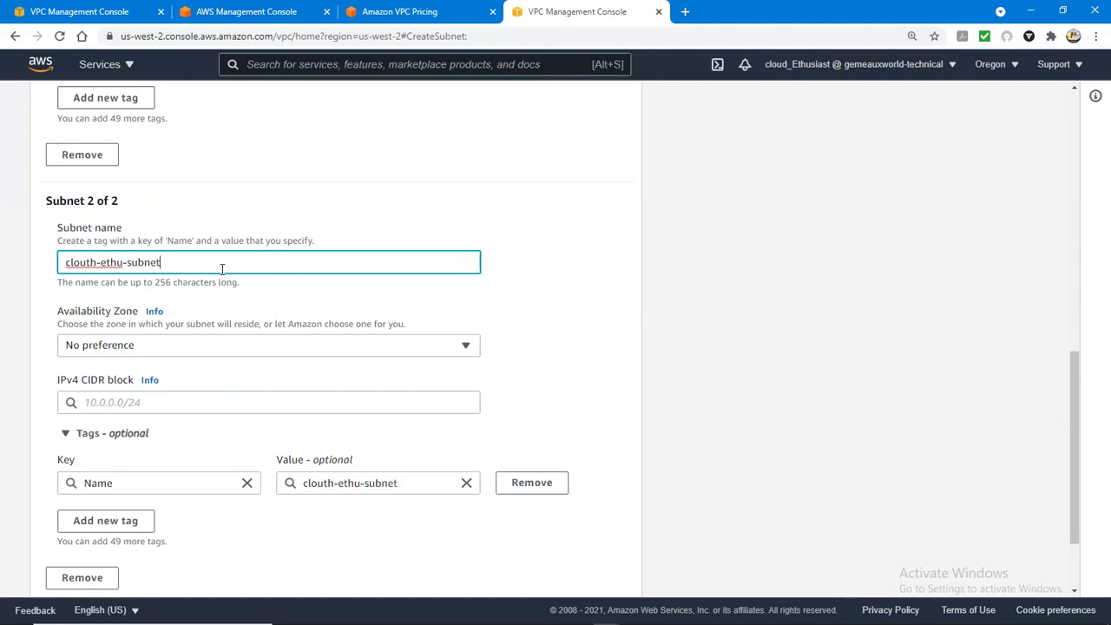
pyautogui.click(242, 348)
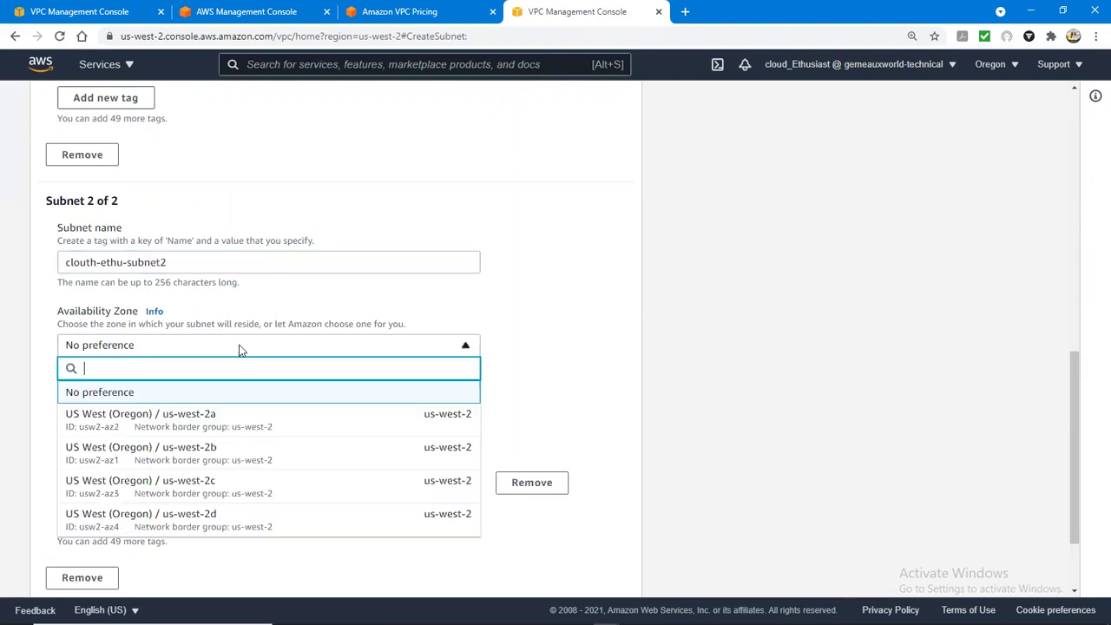
pyautogui.click(215, 455)
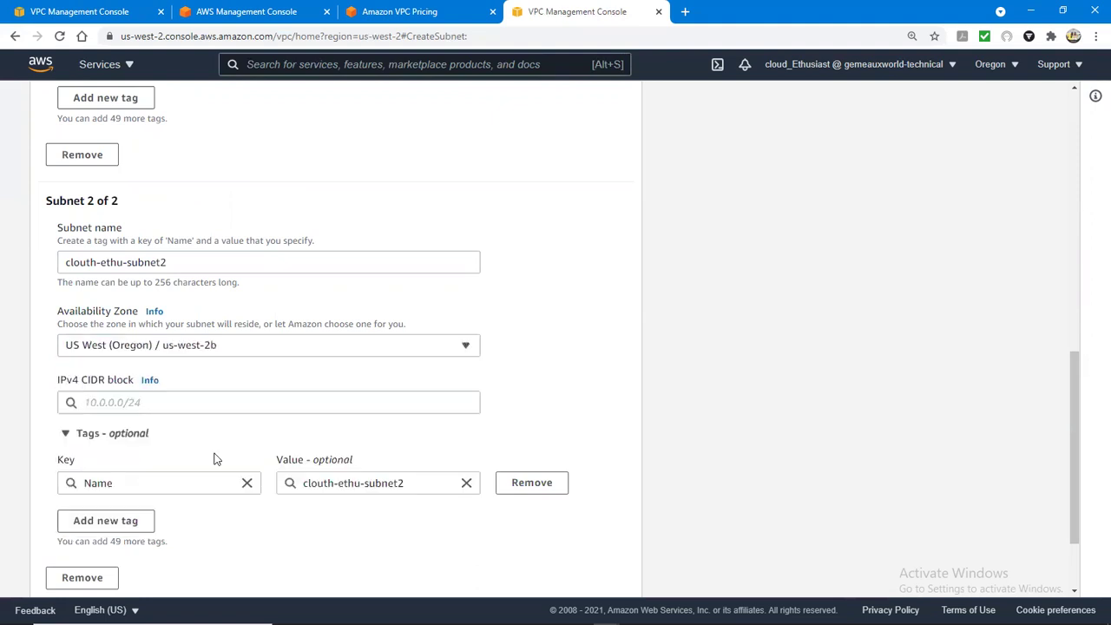
# Set the IPv4 CIDR block of clouth-ethu-subnet2 to 15.0.120.0/24
pyautogui.click(149, 406)
pyautogui.write('15')
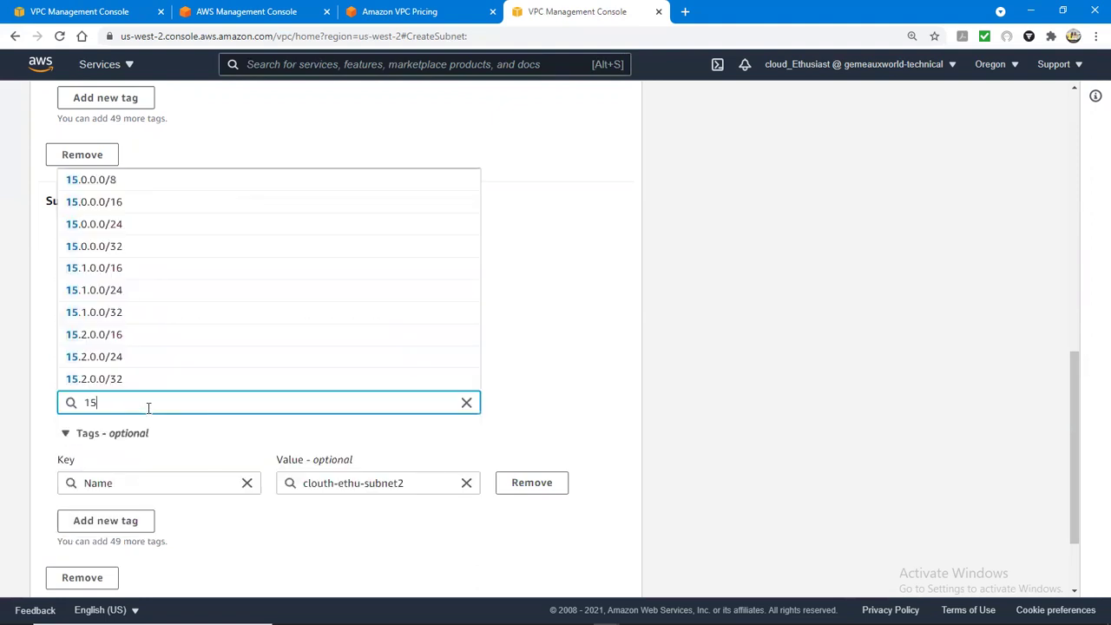
pyautogui.write('.0')
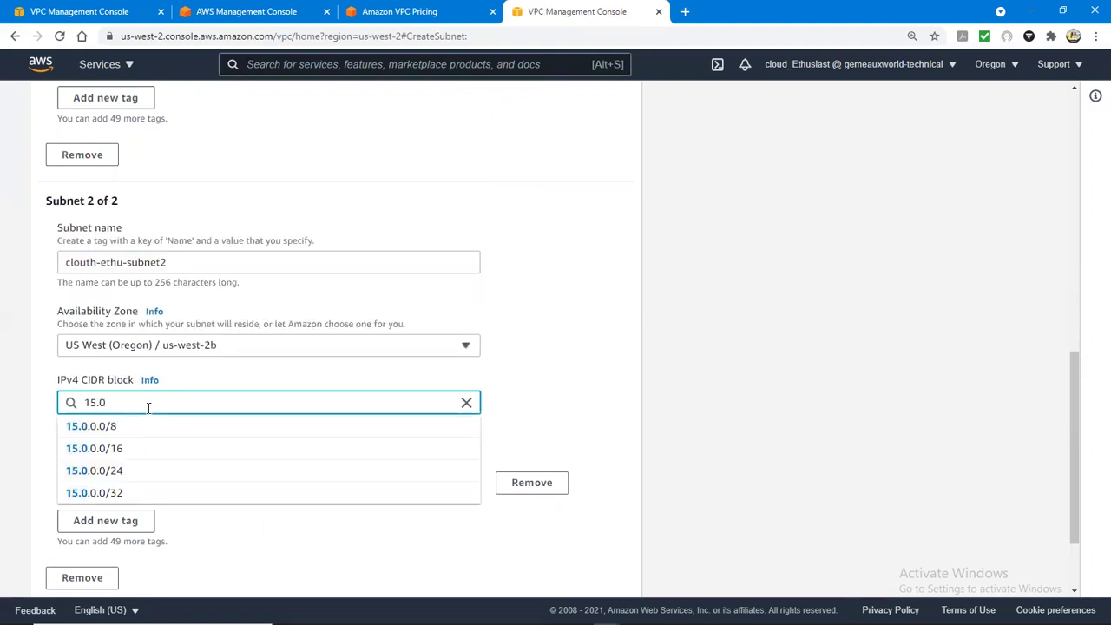
pyautogui.write('.1200')
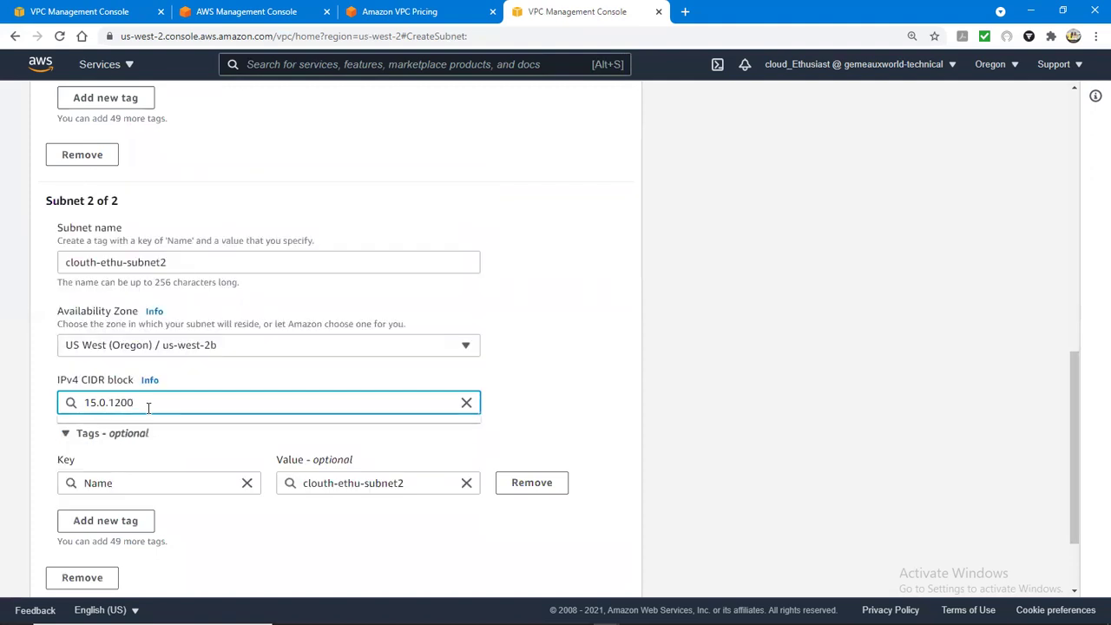
pyautogui.press('BackSpace')
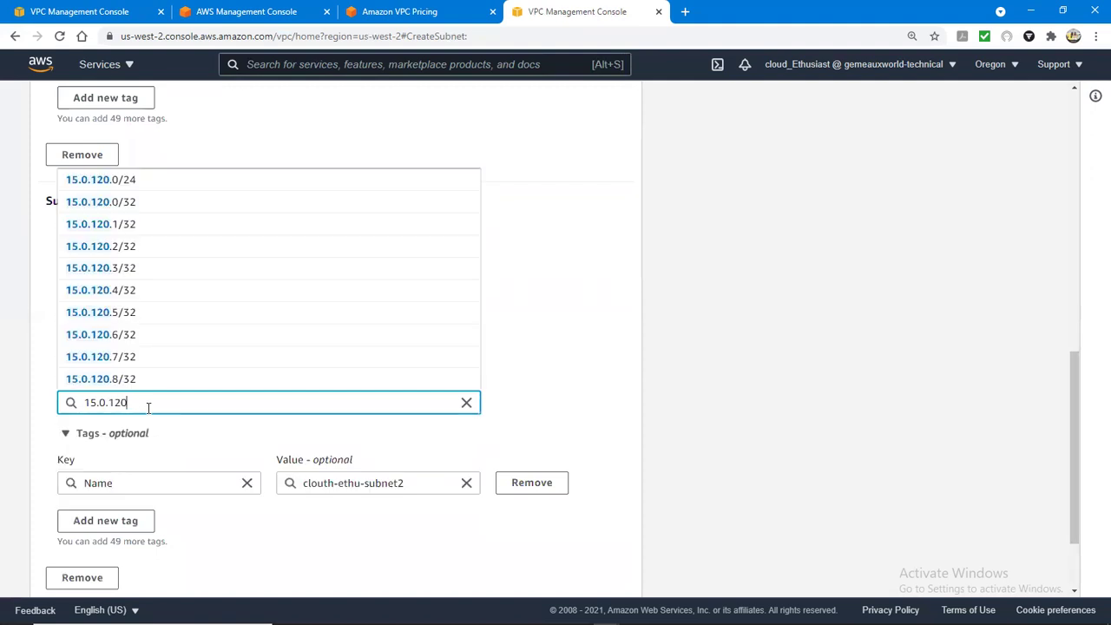
pyautogui.write('.120')
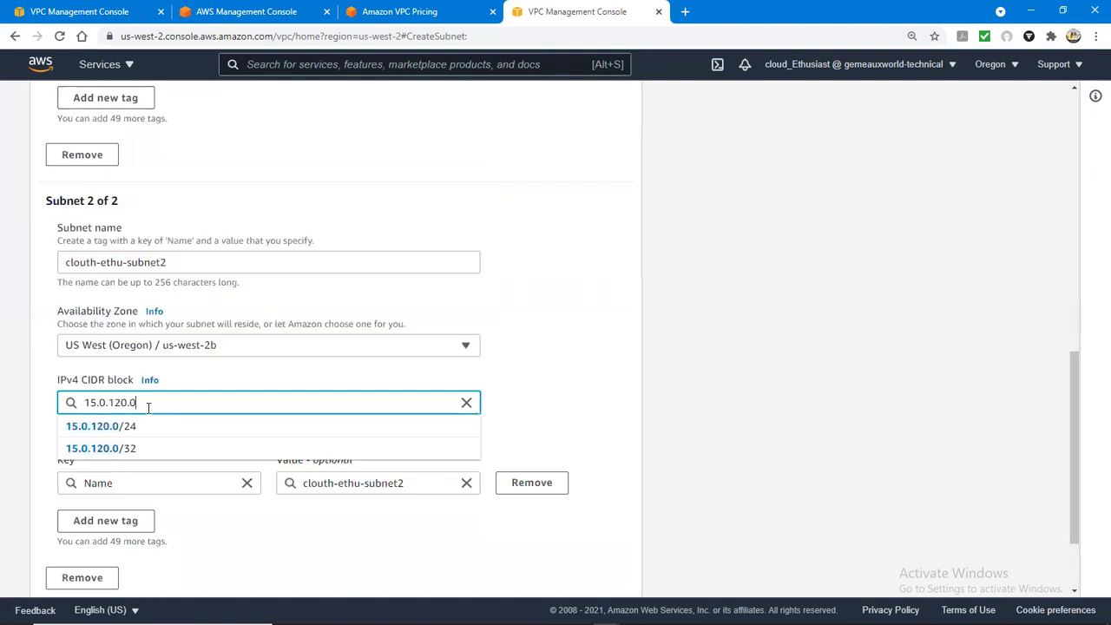
pyautogui.write('/24')
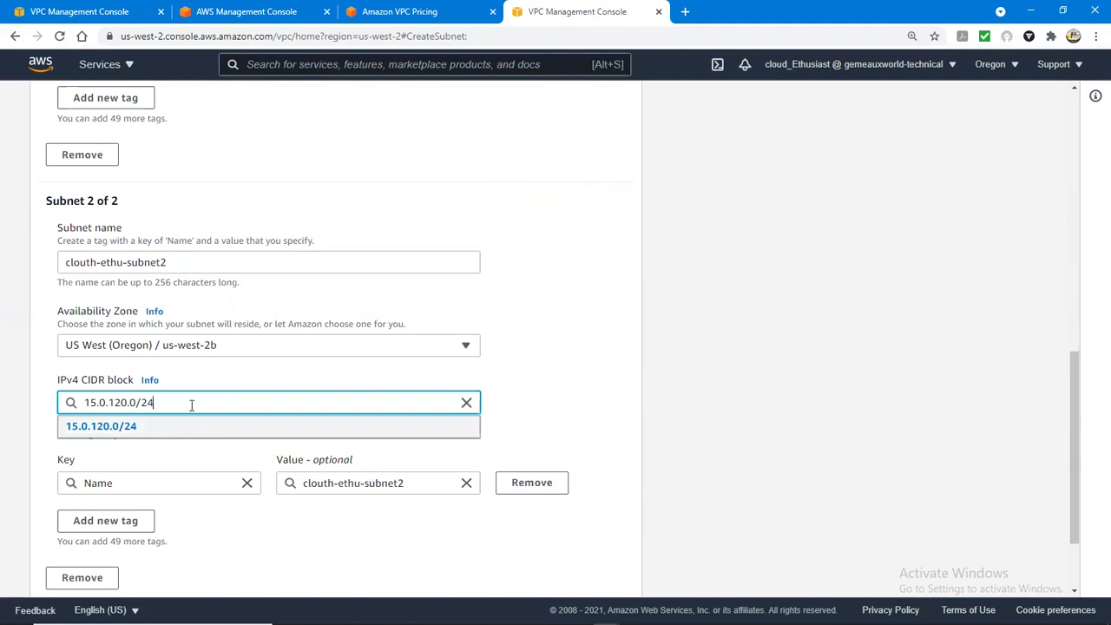
pyautogui.click(139, 426)
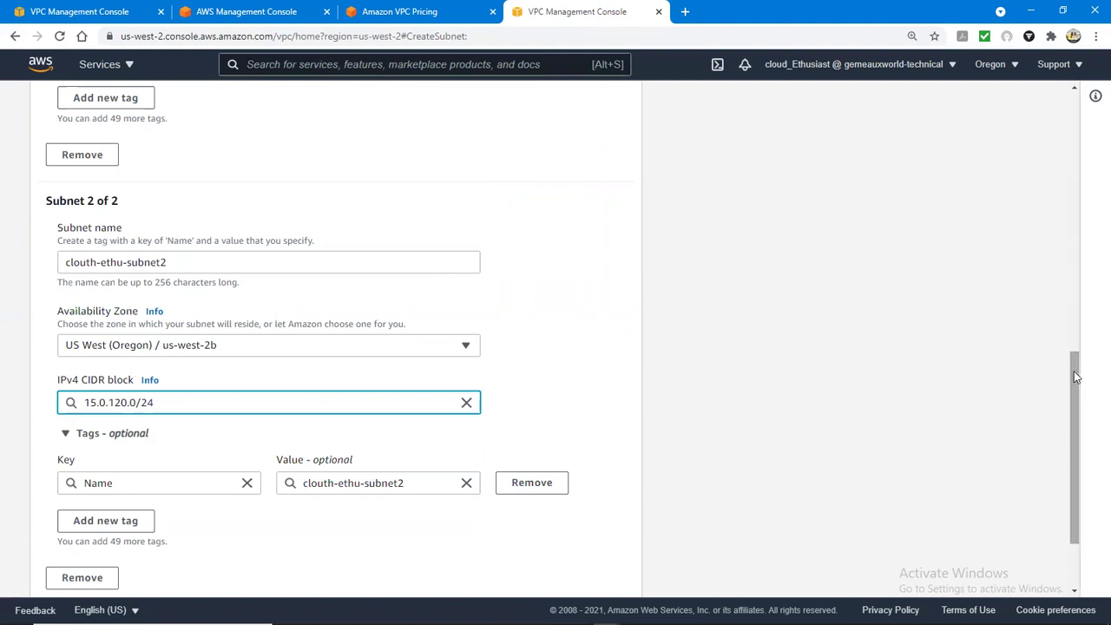
# Review the settings of both subnets for the Cloud-Ethus VPC and create them
pyautogui.moveTo(1075, 377); pyautogui.dragTo(1072, 81)
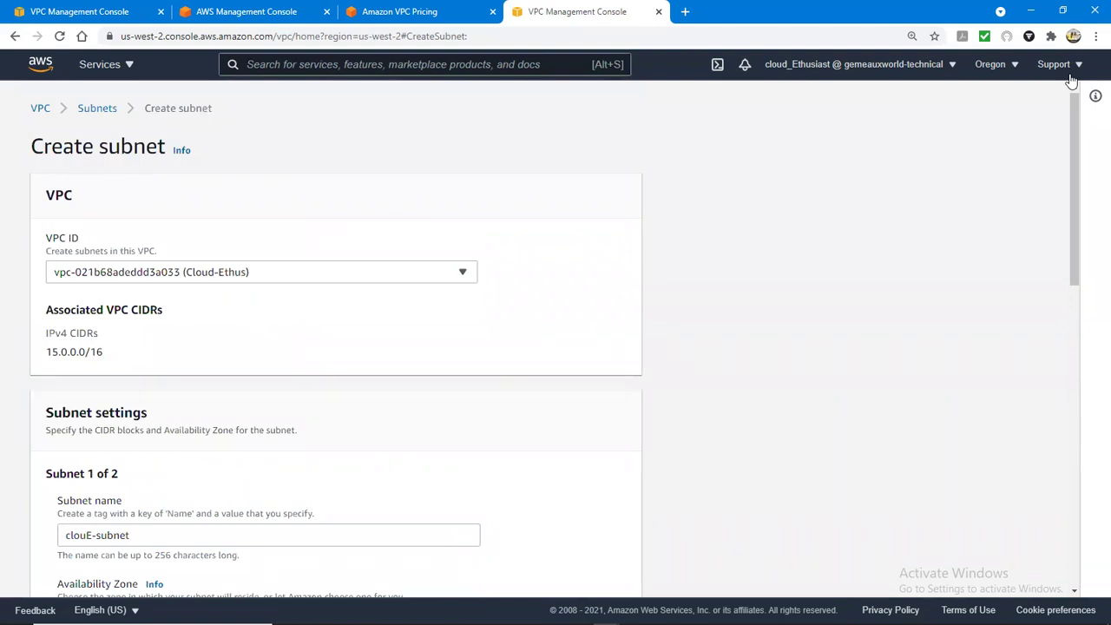
pyautogui.moveTo(1079, 113); pyautogui.dragTo(1067, 281)
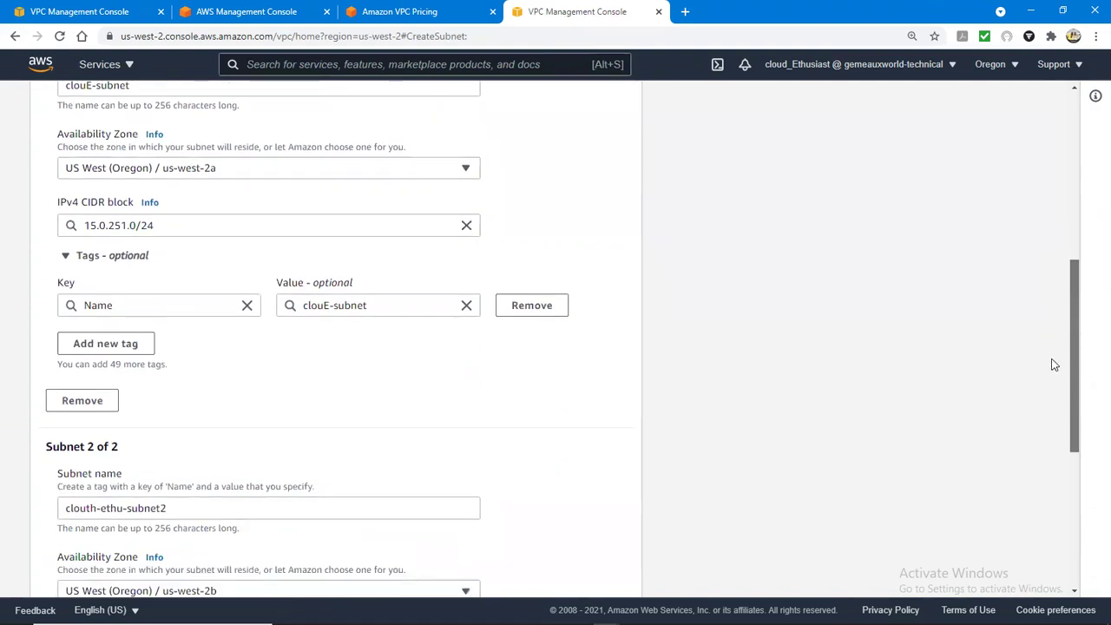
pyautogui.scroll(-3, 1052, 366)
pyautogui.scroll(-2, 1041, 434)
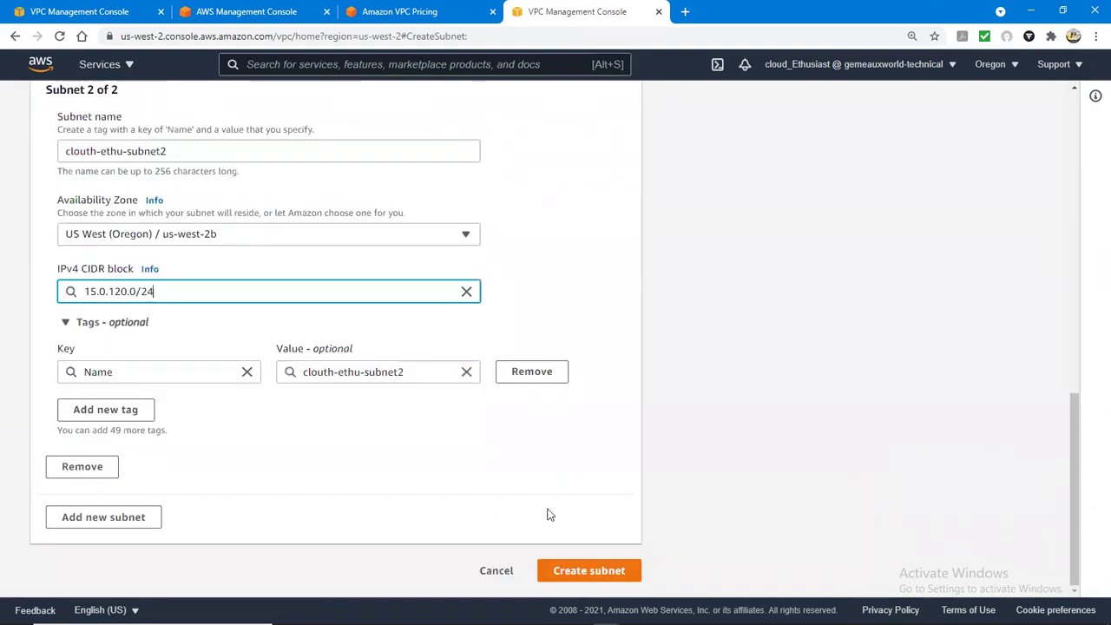
pyautogui.click(596, 576)
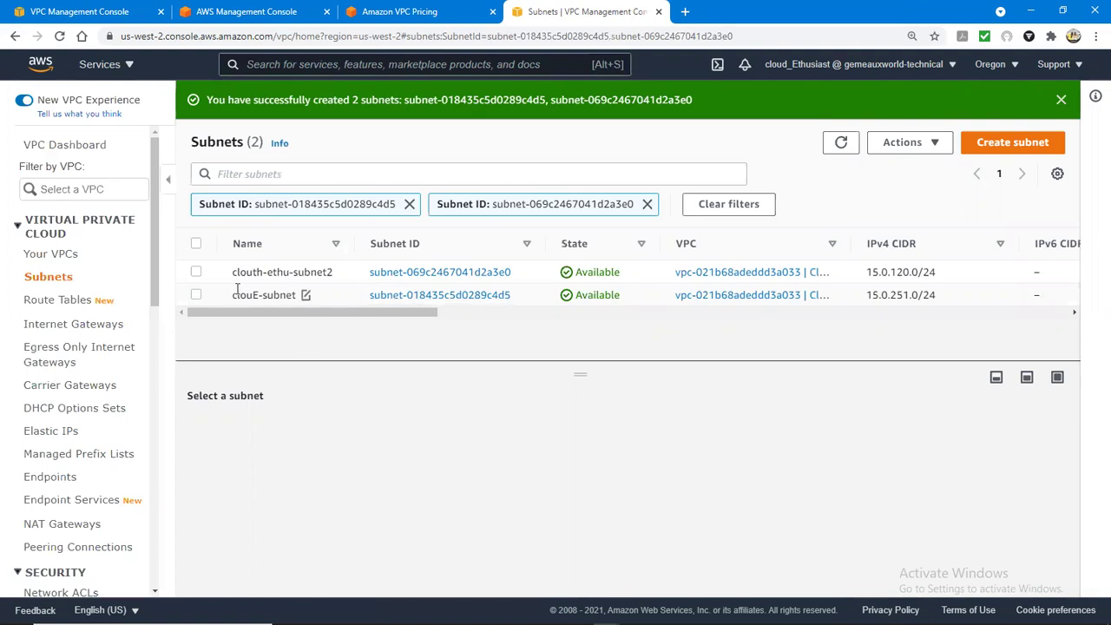
# Show the details of clouth-ethu-subnet2, and go to the VPC list with only the Cloud-Ethus VPC selected
pyautogui.click(196, 273)
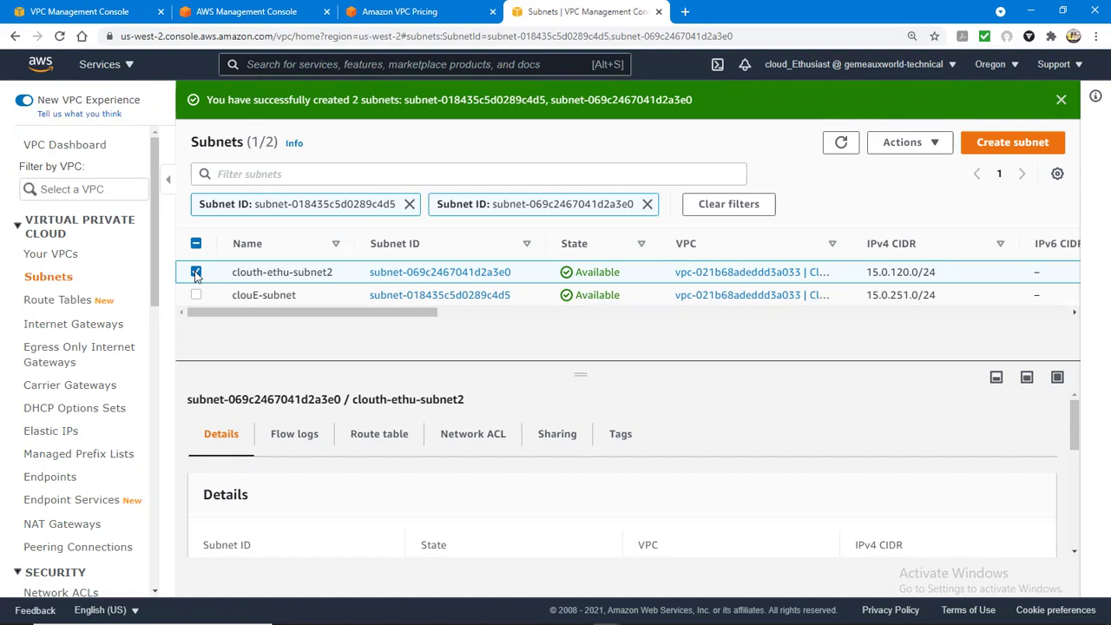
pyautogui.click(54, 259)
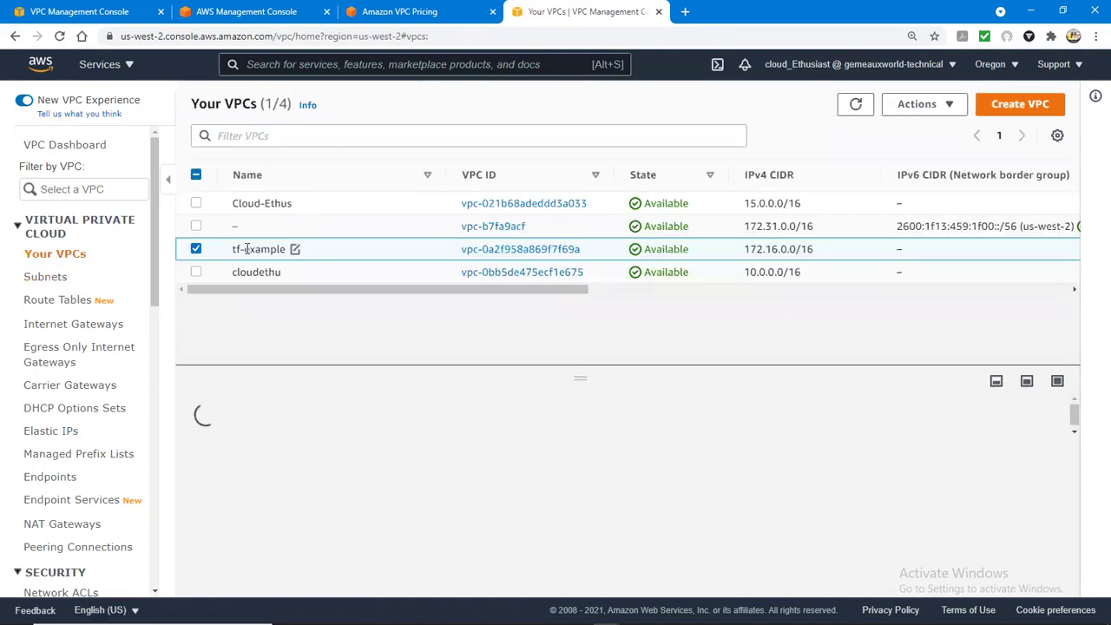
pyautogui.click(196, 205)
pyautogui.click(197, 250)
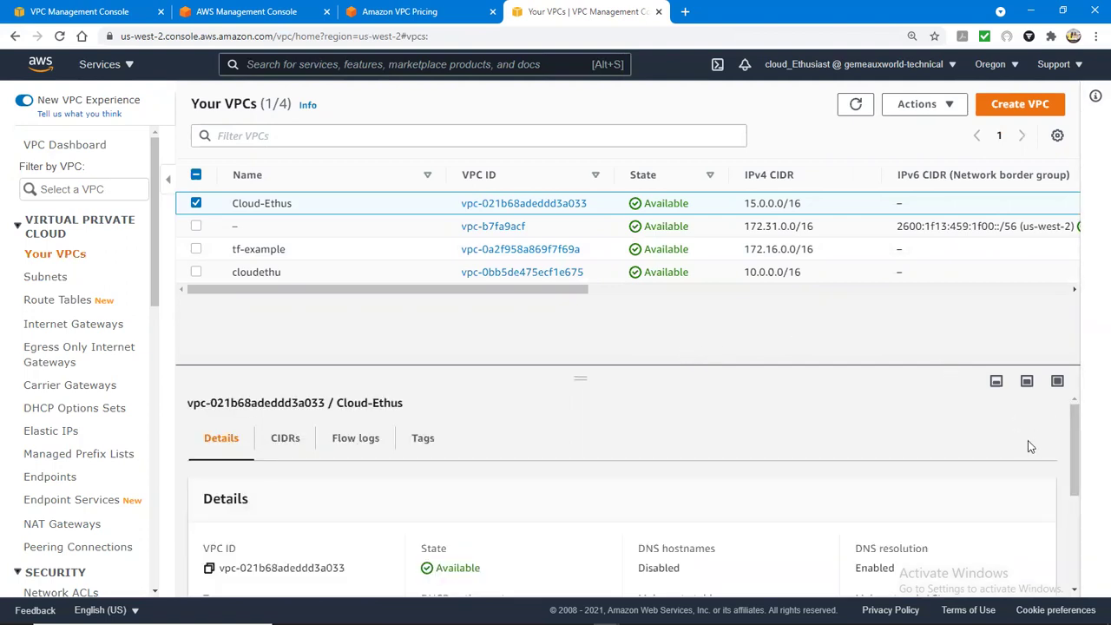
# Examine the selected Cloud-Ethus VPC's details, its IPv4 and IPv6 CIDRs, and the actions available for it
pyautogui.moveTo(1074, 436); pyautogui.dragTo(1053, 446)
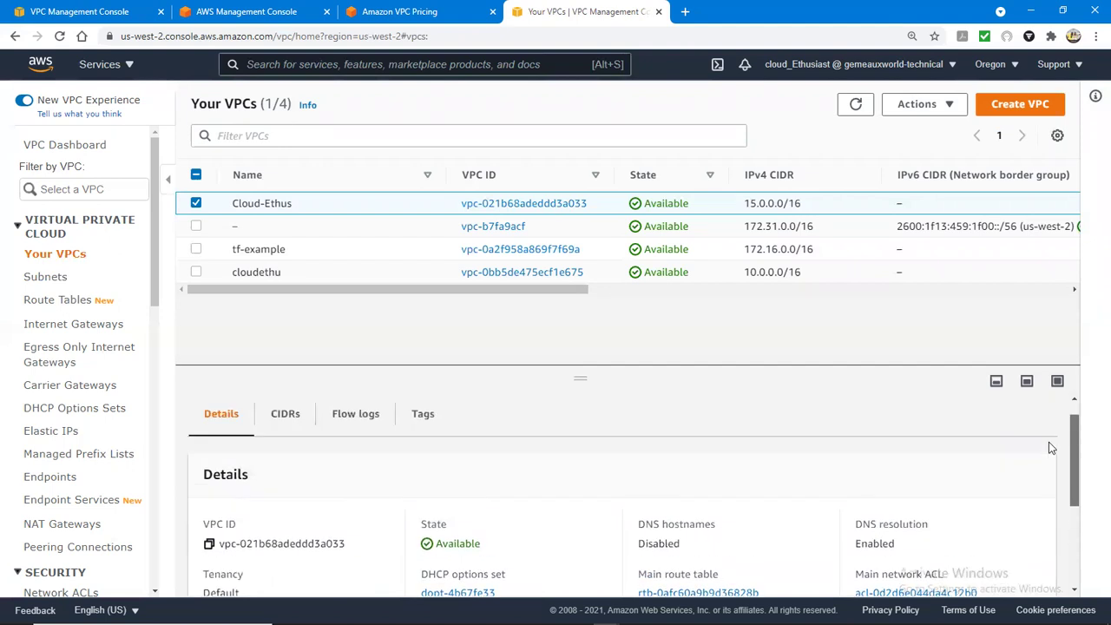
pyautogui.click(287, 416)
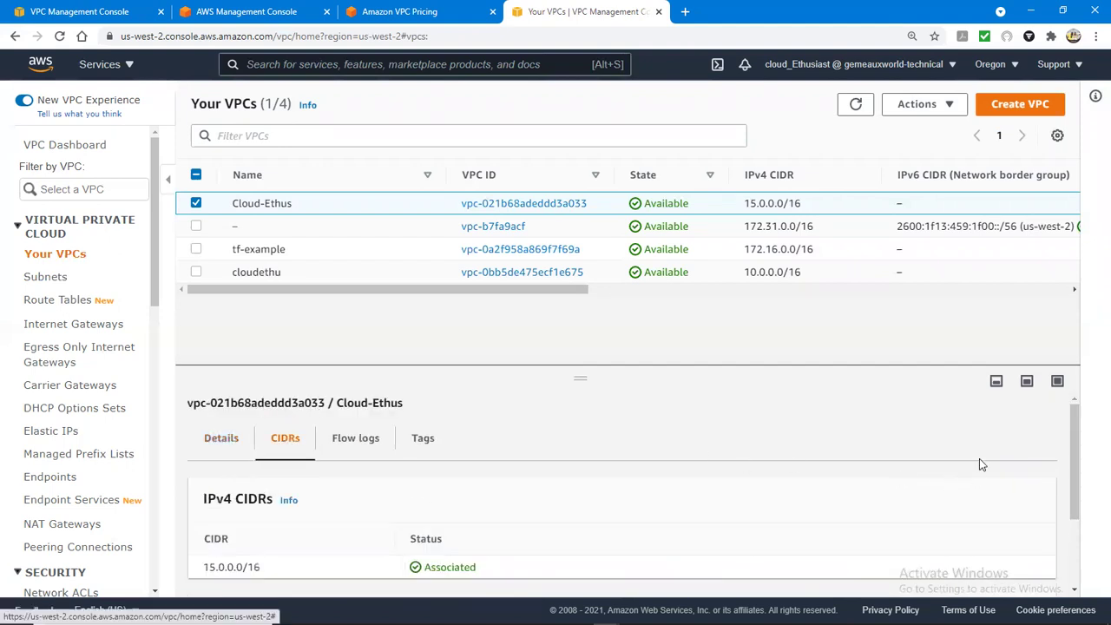
pyautogui.moveTo(1074, 497); pyautogui.dragTo(1065, 560)
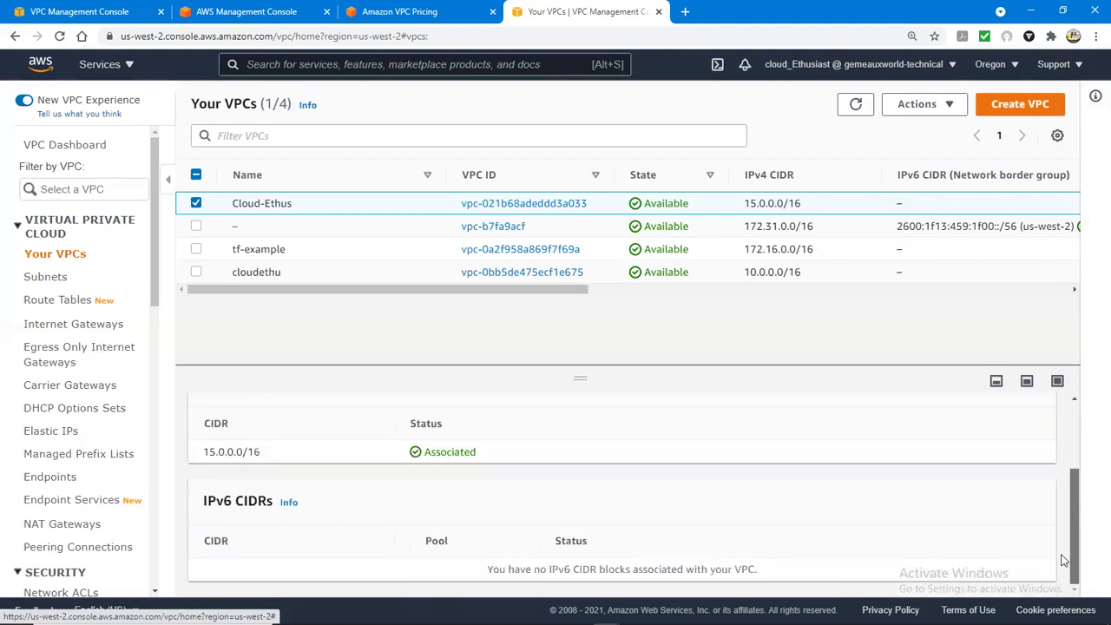
pyautogui.moveTo(1074, 451); pyautogui.dragTo(1076, 384)
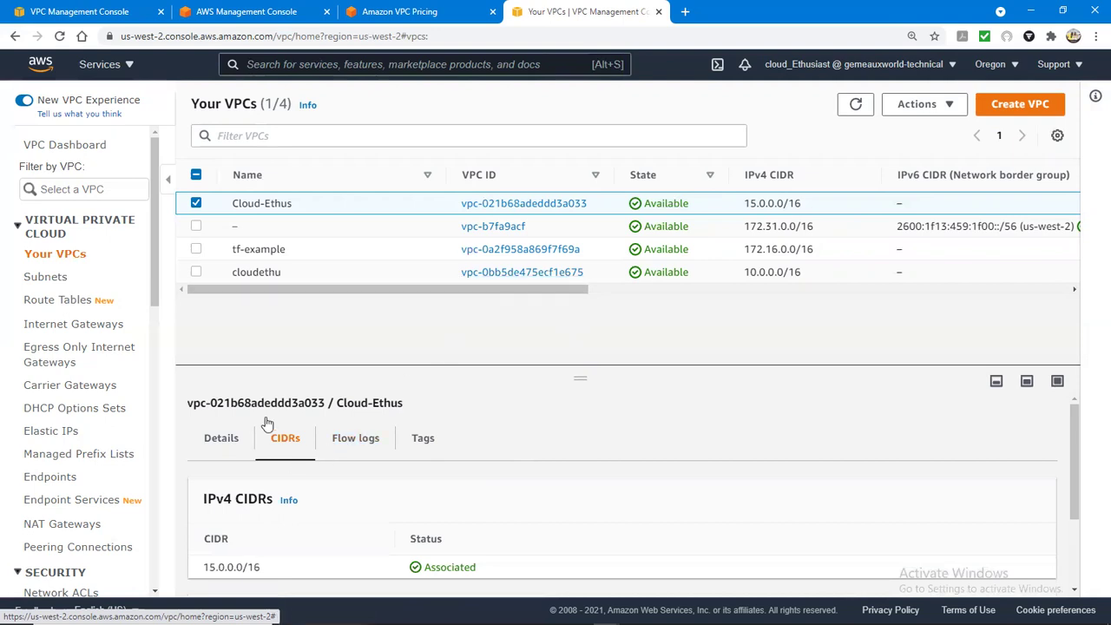
pyautogui.click(936, 106)
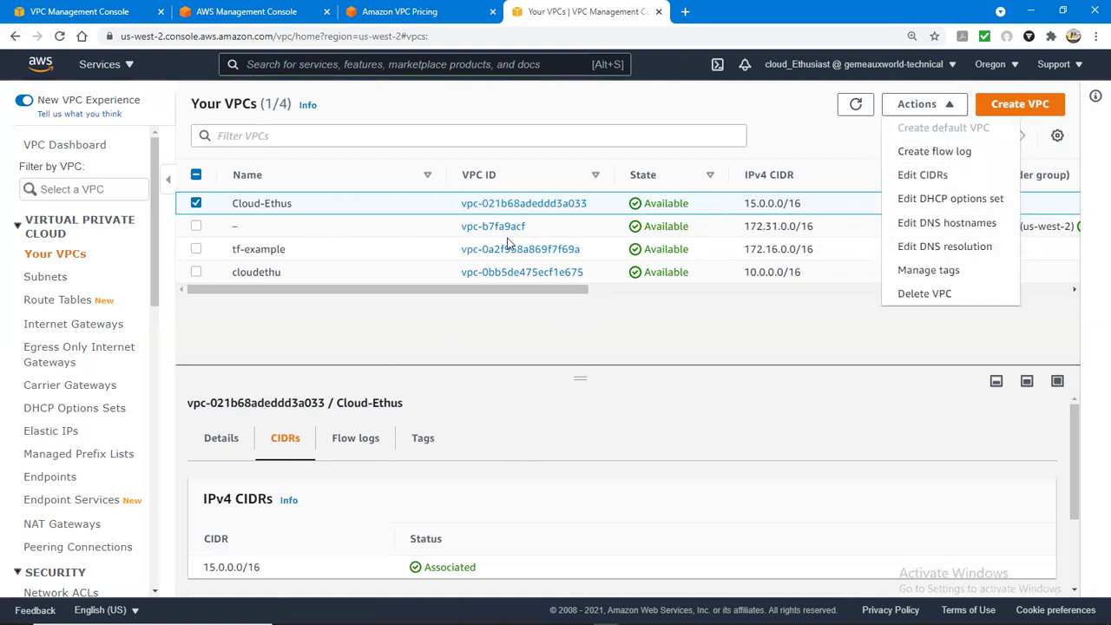
# Open the Cloud-Ethus VPC's own page and examine its details, CIDRs, flow logs and available actions
pyautogui.click(510, 206)
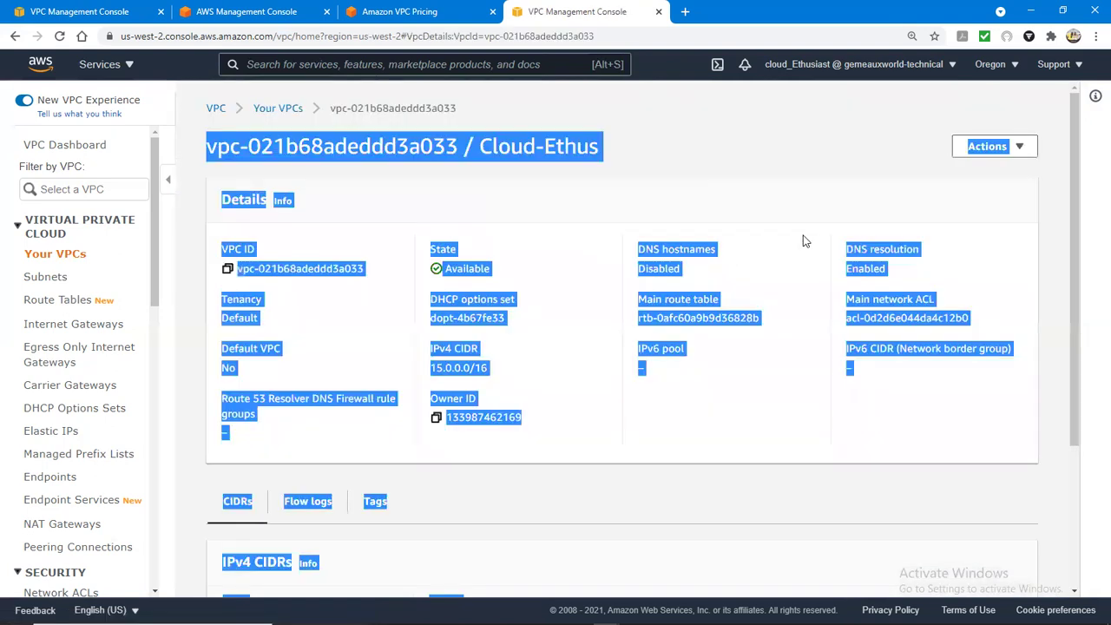
pyautogui.click(436, 332)
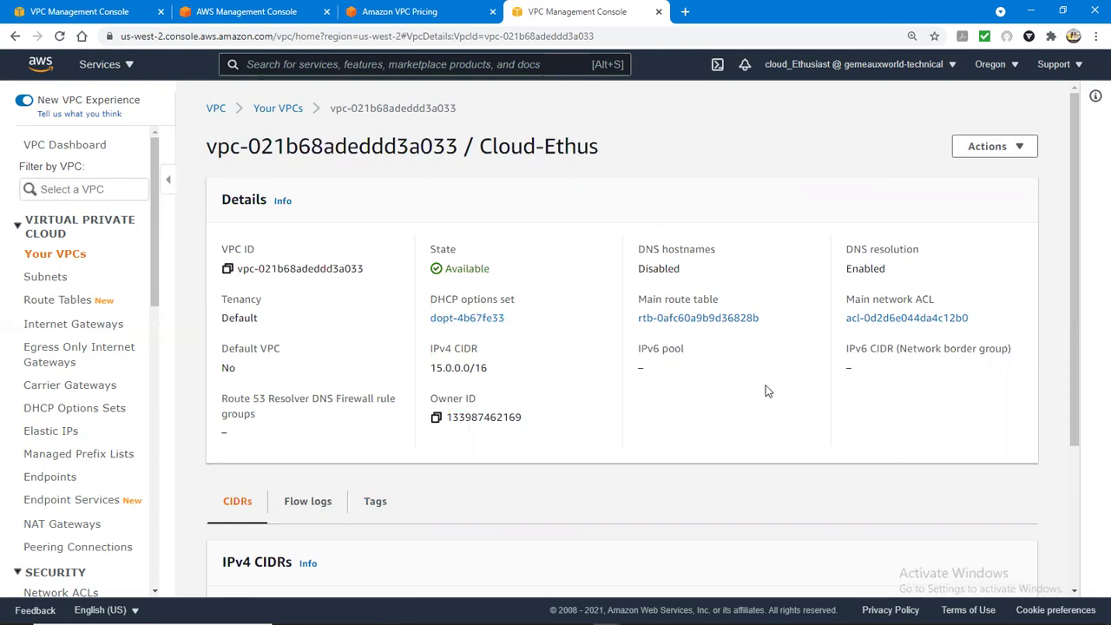
pyautogui.moveTo(1069, 307); pyautogui.dragTo(1060, 442)
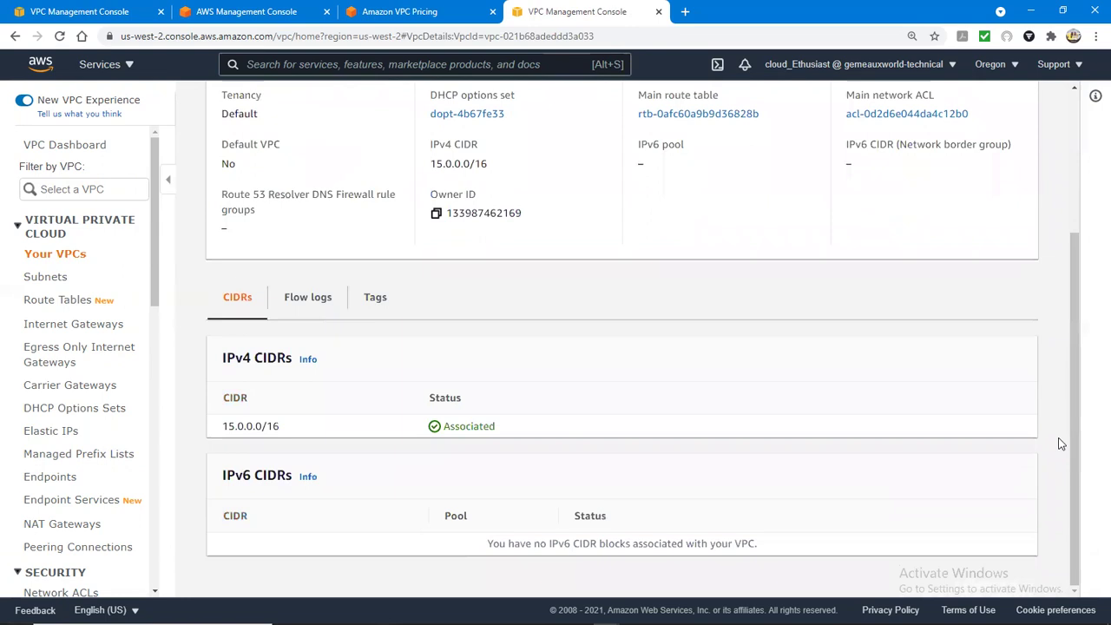
pyautogui.click(317, 306)
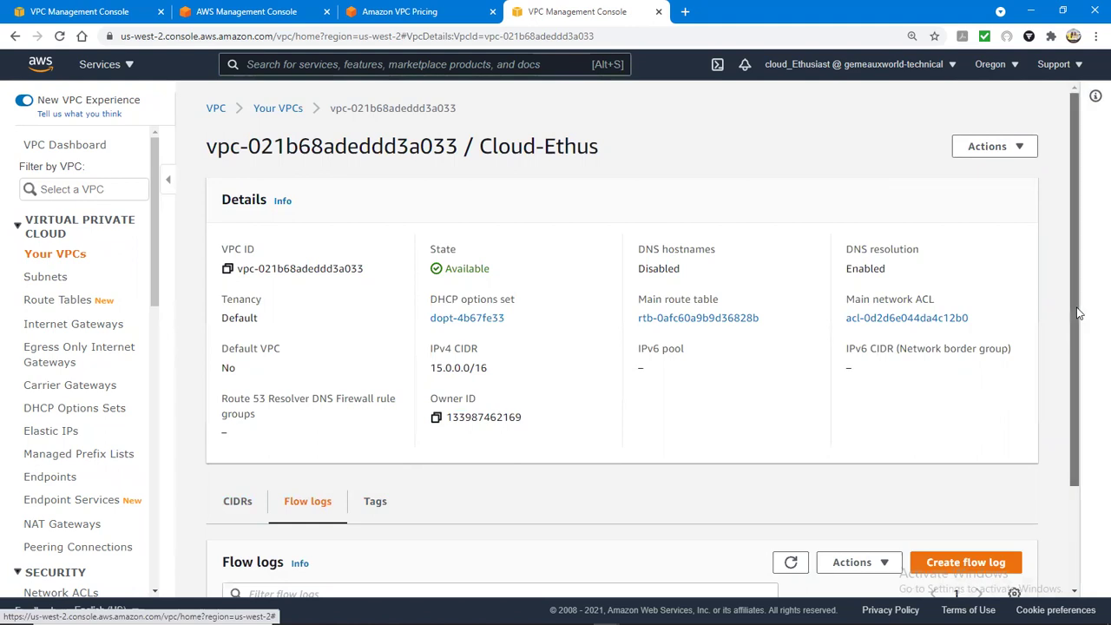
pyautogui.moveTo(1080, 314); pyautogui.dragTo(1083, 442)
pyautogui.scroll(2, 1082, 443)
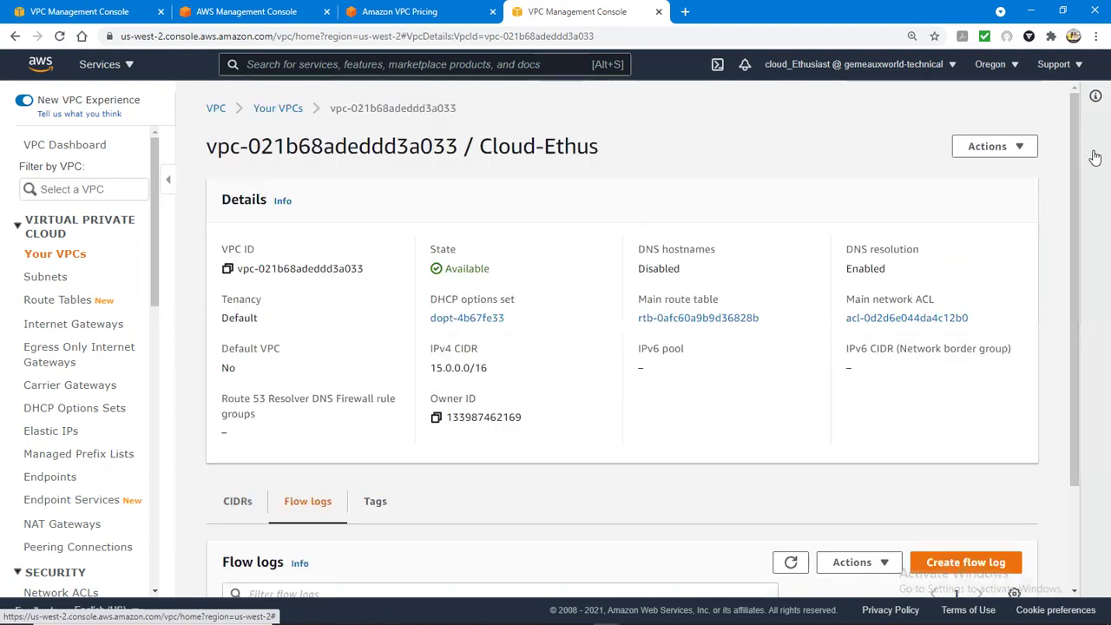
pyautogui.click(1016, 148)
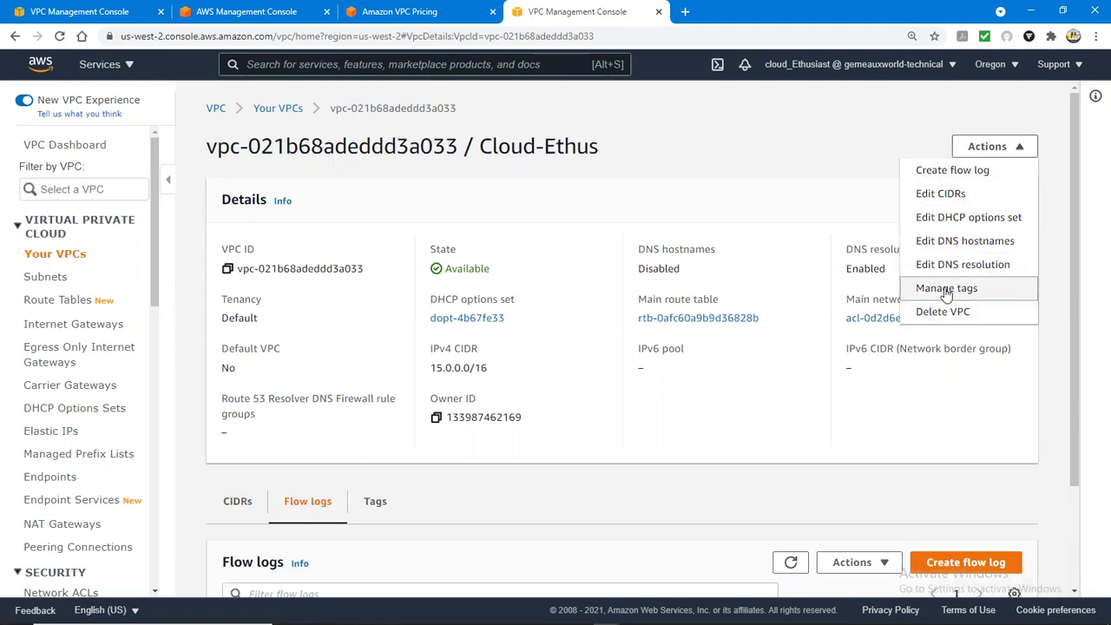
# Read the help information about VPC details for Cloud-Ethus, and return to the list of VPCs
pyautogui.click(753, 277)
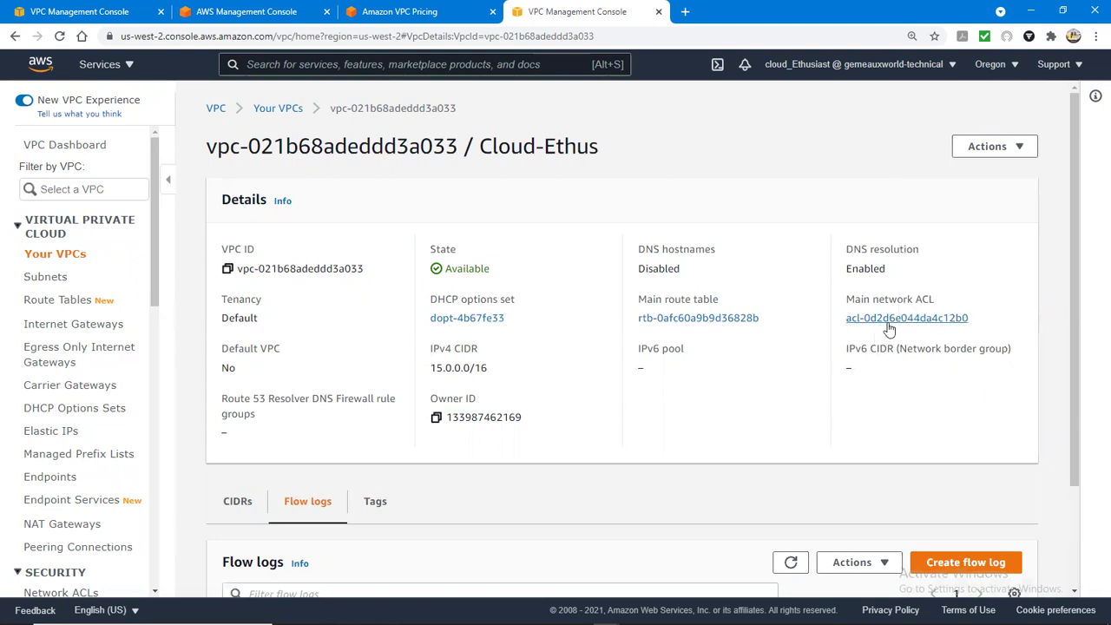
pyautogui.click(284, 203)
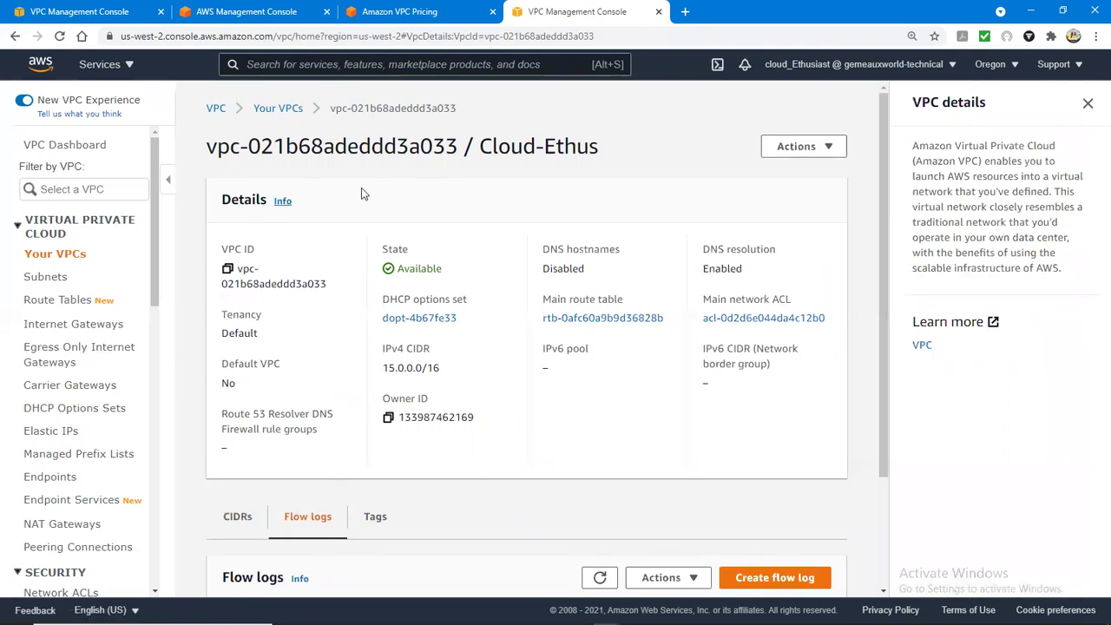
pyautogui.click(286, 108)
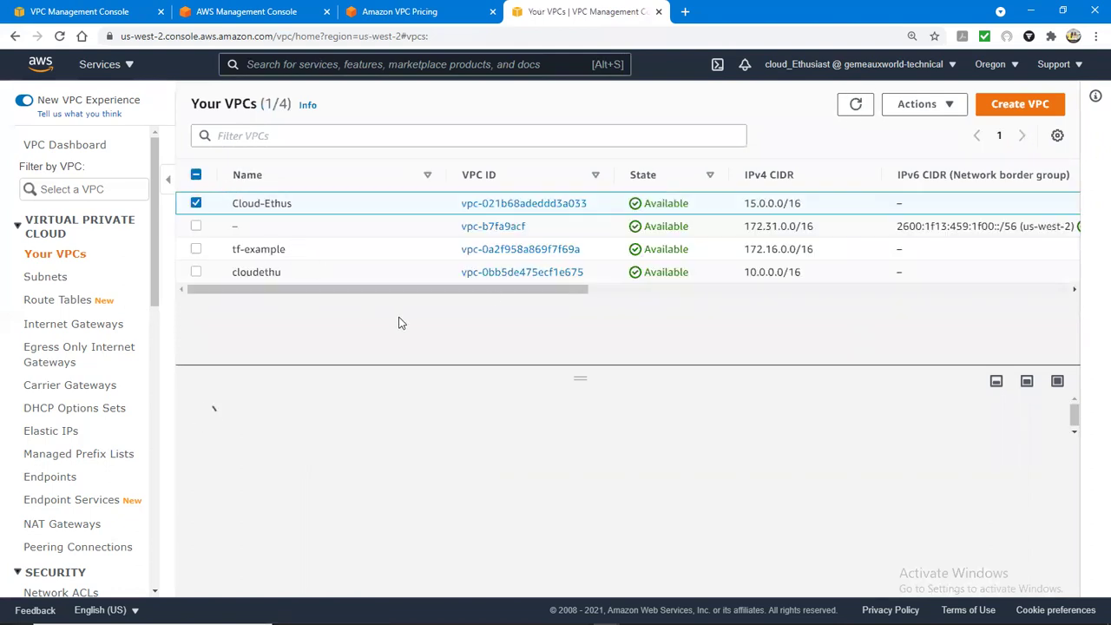
pyautogui.moveTo(483, 294); pyautogui.dragTo(408, 258)
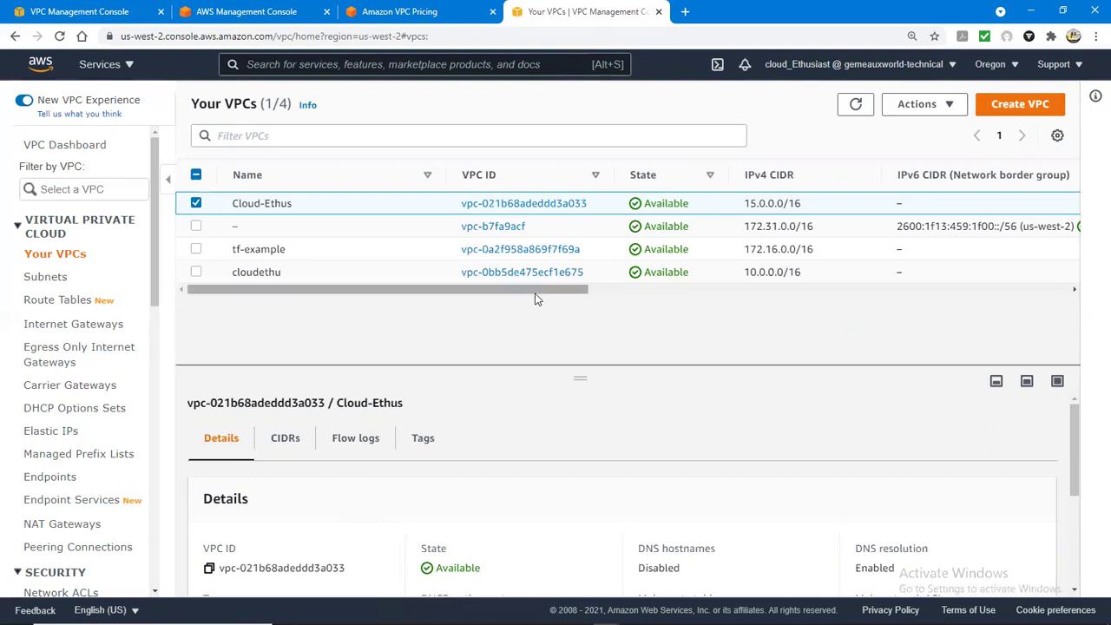
pyautogui.moveTo(536, 298); pyautogui.dragTo(486, 367)
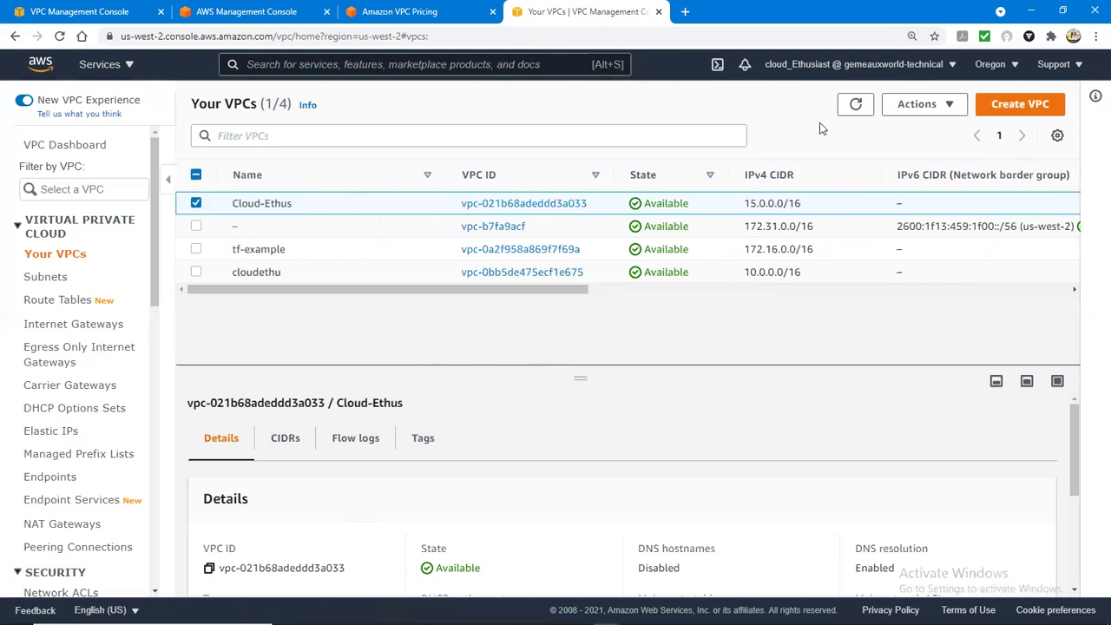
# Enable DNS hostnames for the Cloud-Ethus VPC and save the change
pyautogui.click(945, 105)
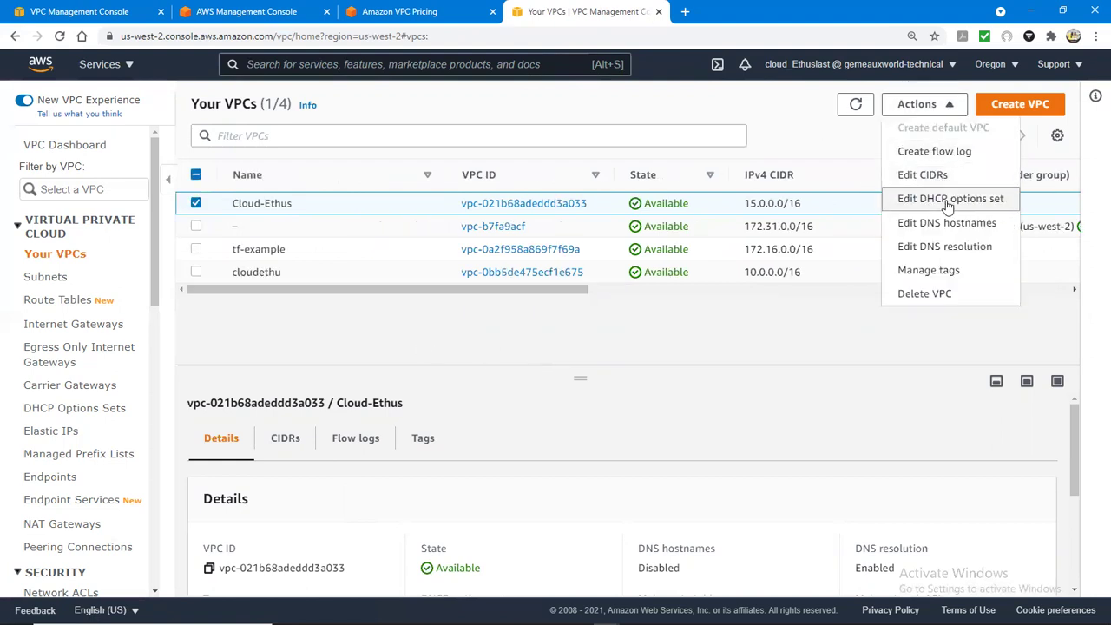
pyautogui.click(916, 226)
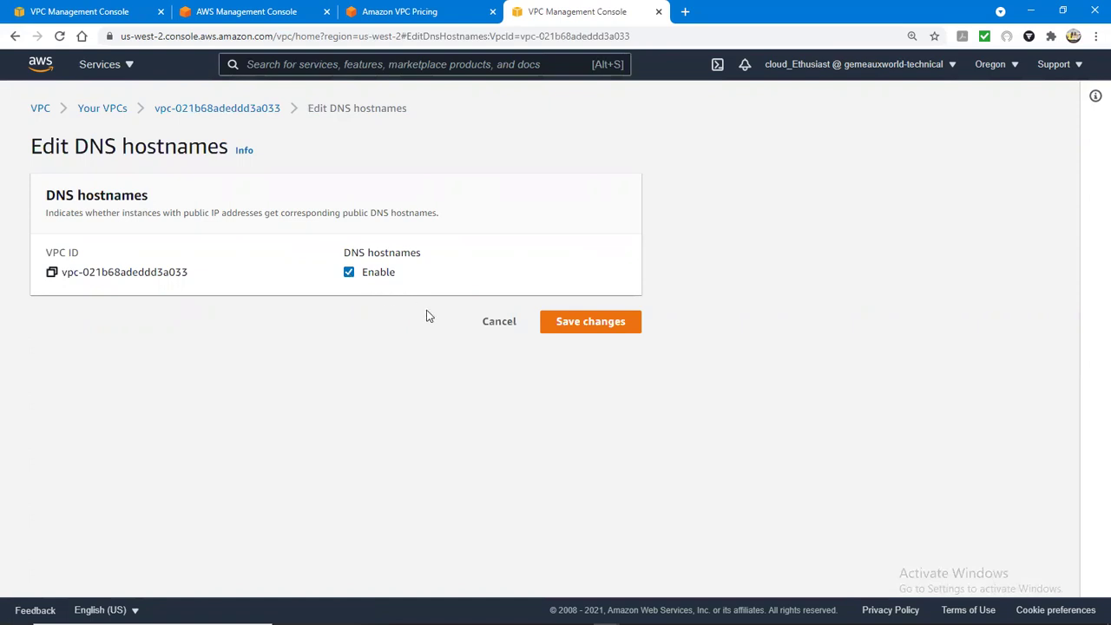
pyautogui.click(570, 333)
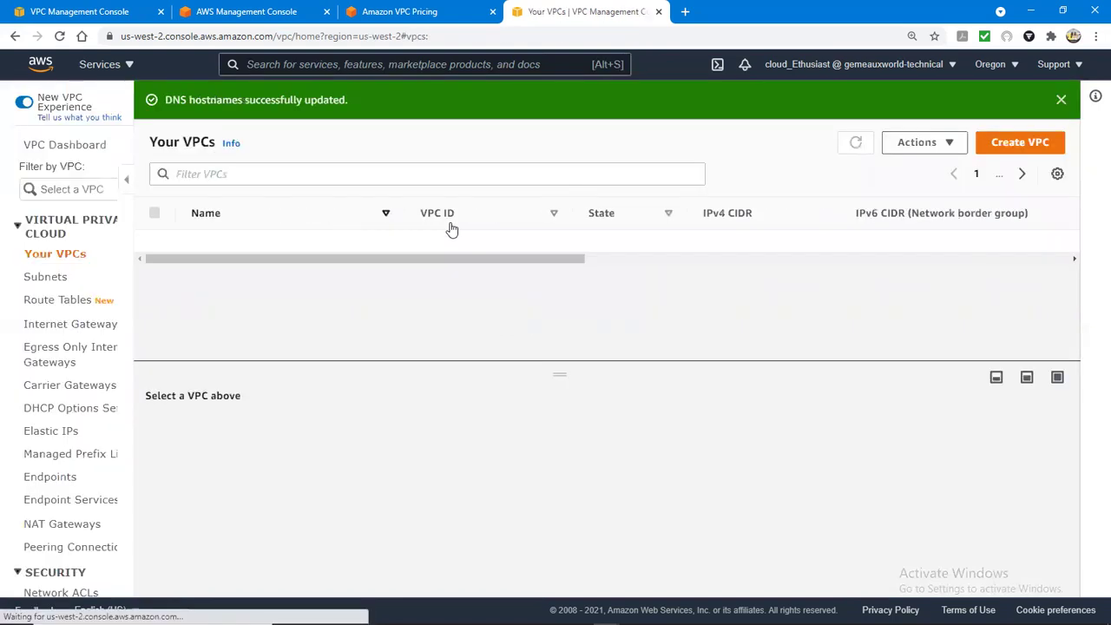